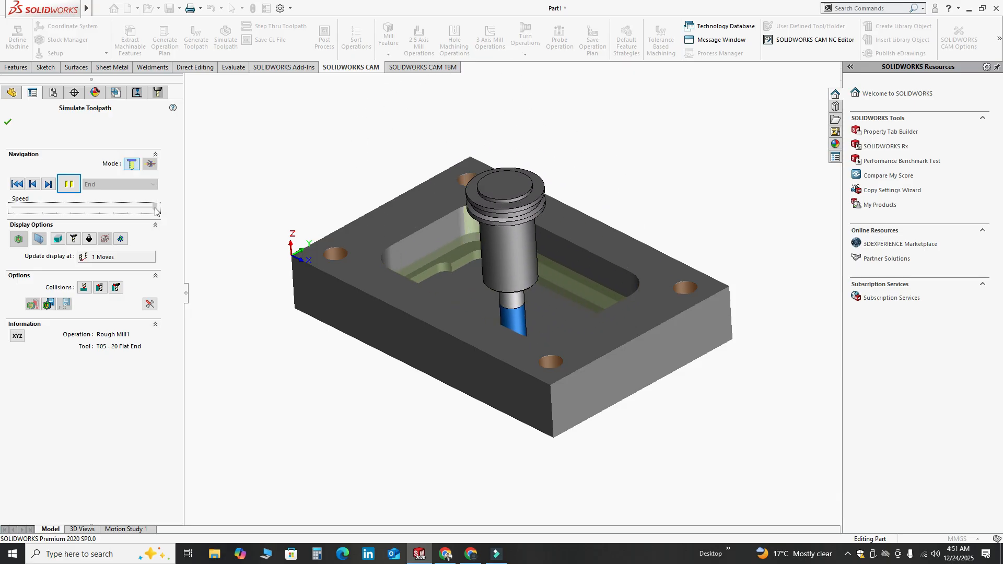
Watch the Rough Mill toolpath simulation at a slower speed, then return the playback speed to maximum
{"action": "left_click_drag", "start_coordinate": [155, 211], "coordinate": [110, 213]}
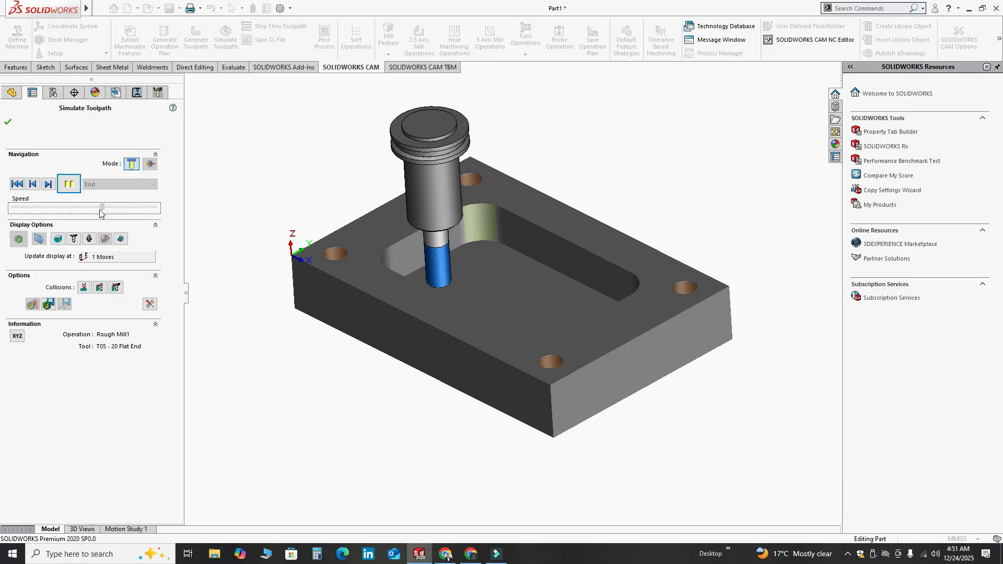
{"action": "left_click_drag", "start_coordinate": [107, 213], "coordinate": [177, 213]}
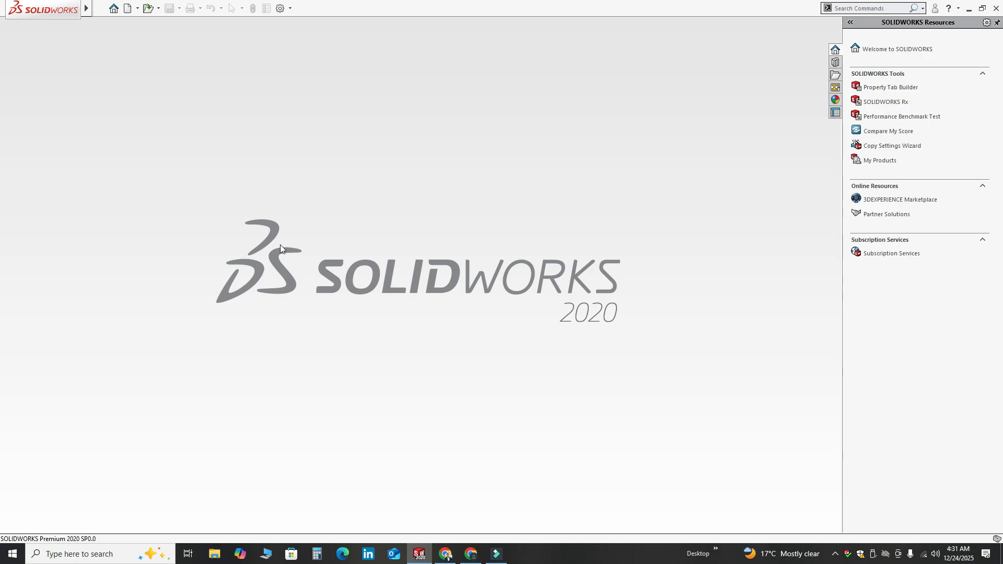
Create a new part document
{"action": "left_click", "coordinate": [138, 9]}
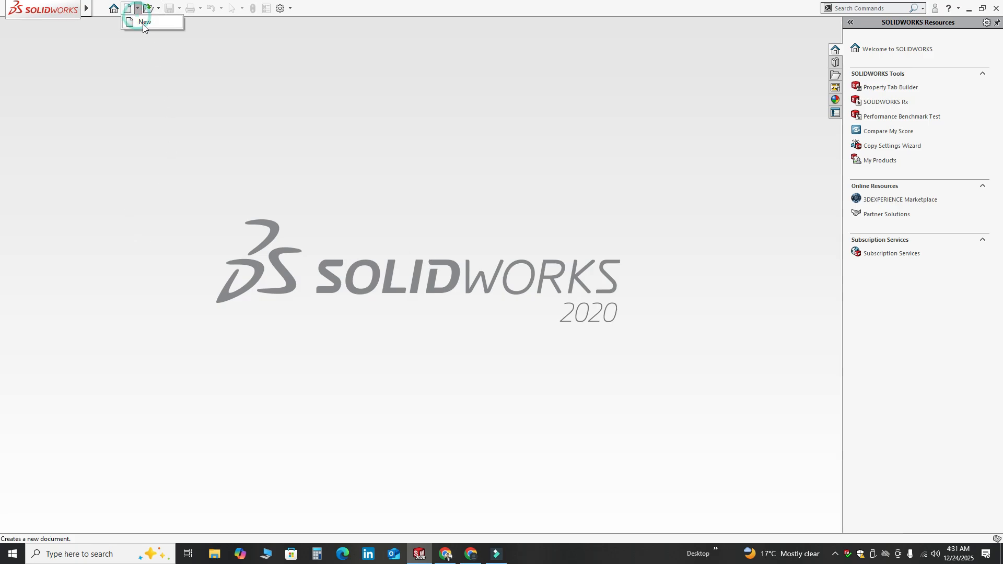
{"action": "left_click", "coordinate": [143, 24]}
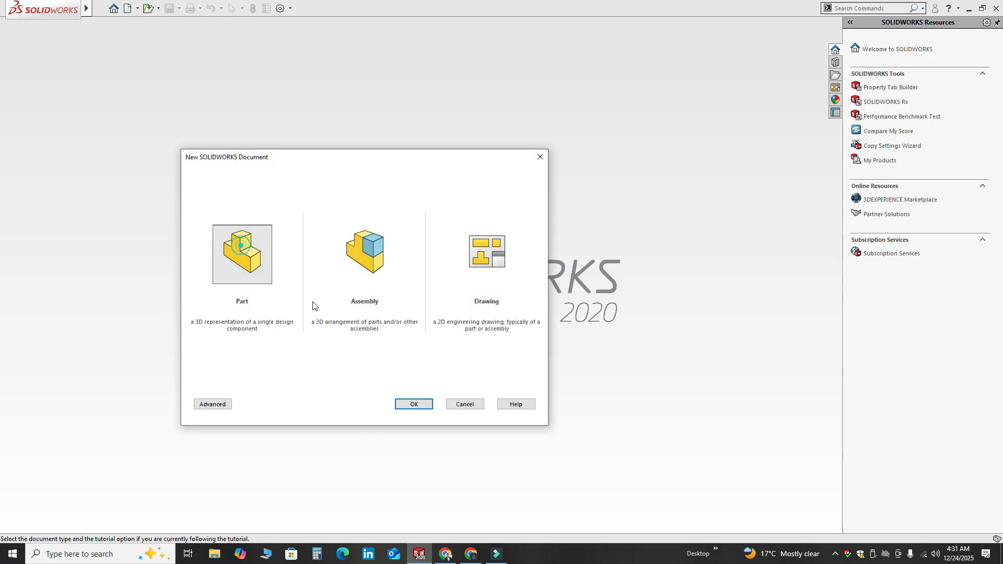
{"action": "left_click", "coordinate": [415, 404]}
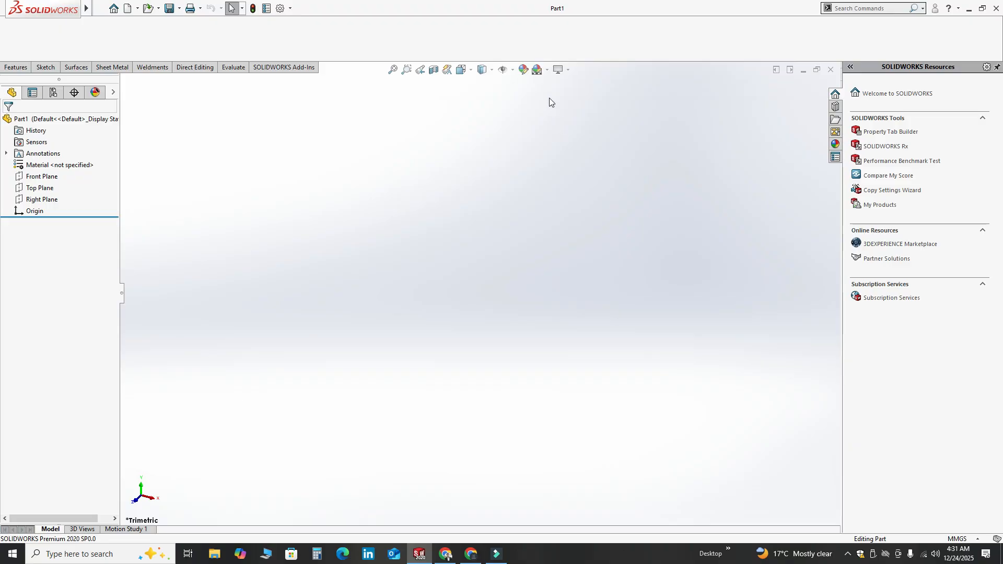
Apply the Plain White scene to the part and check that the unit system is MMGS
{"action": "left_click", "coordinate": [546, 70]}
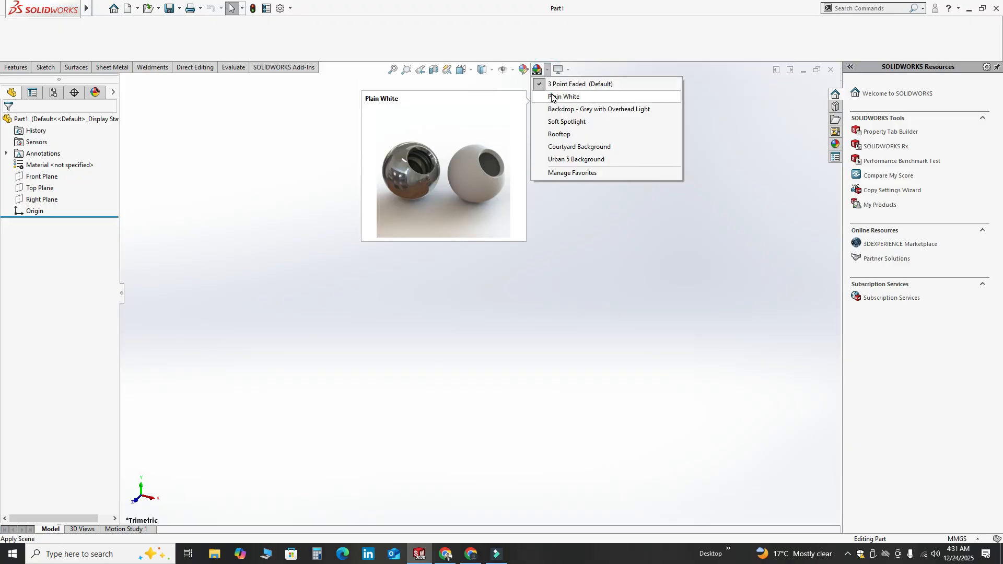
{"action": "left_click", "coordinate": [551, 93]}
{"action": "left_click", "coordinate": [972, 539]}
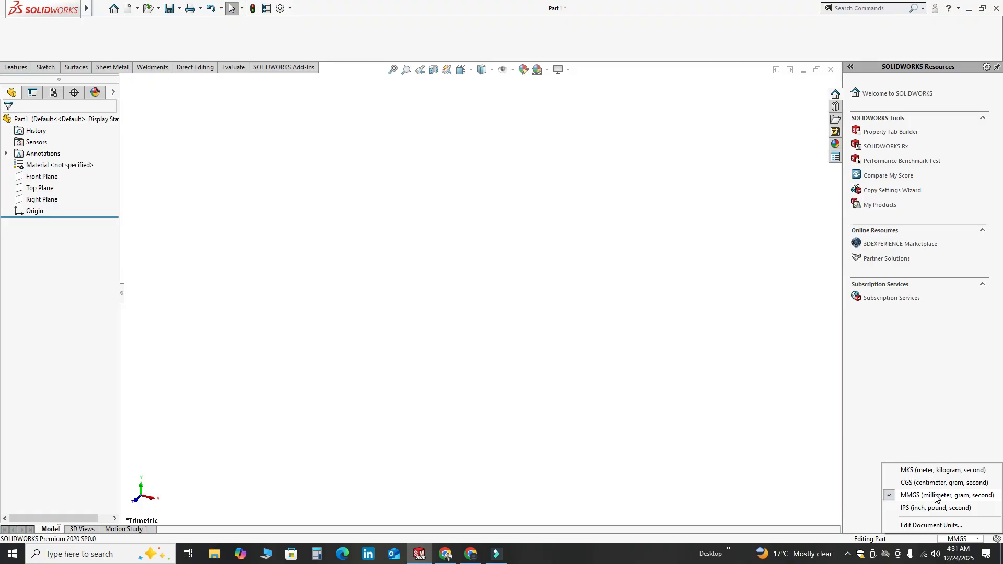
{"action": "left_click", "coordinate": [714, 397]}
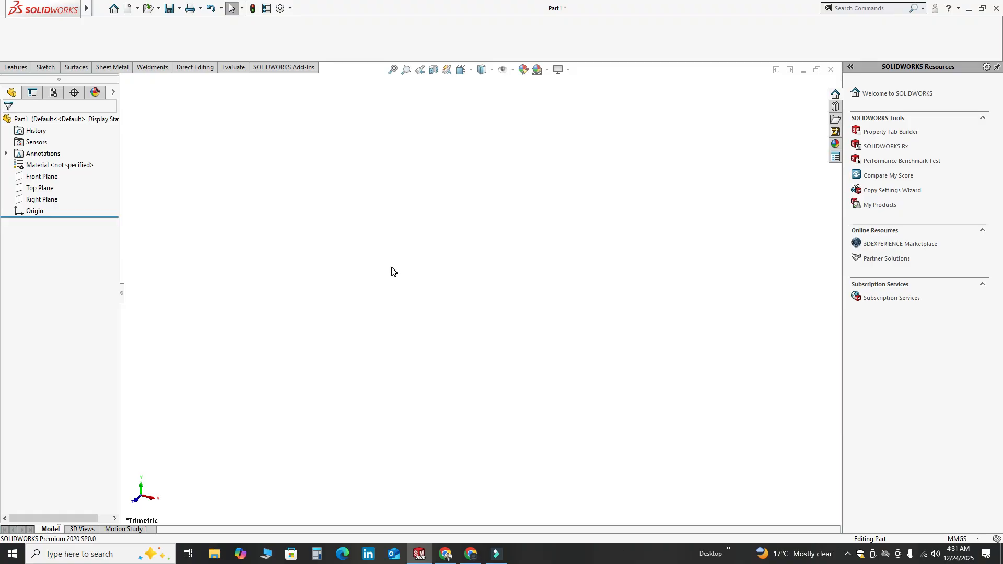
Sketch a center rectangle of about 181 by 79 mm on the Top Plane, centred on the origin
{"action": "left_click", "coordinate": [46, 189]}
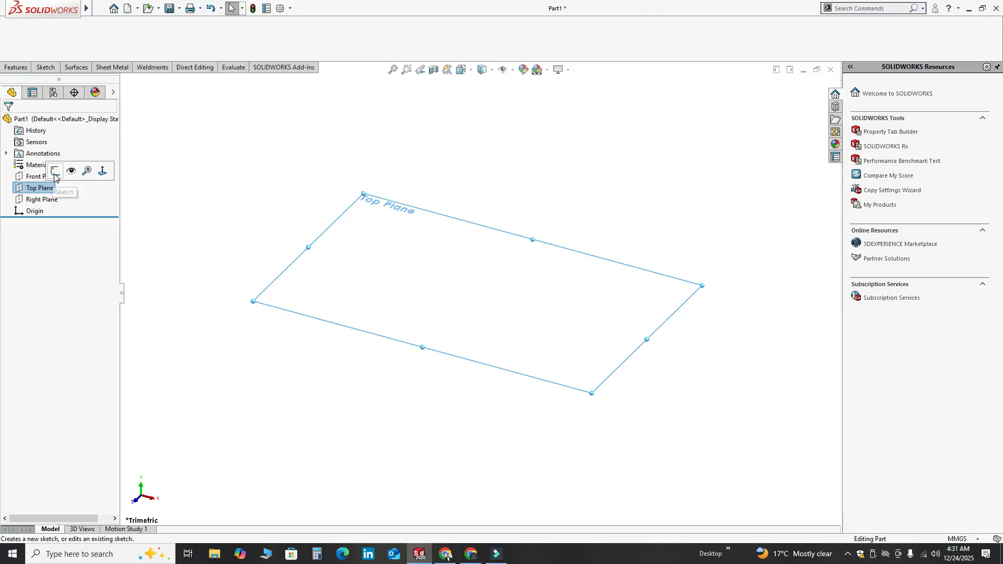
{"action": "left_click", "coordinate": [70, 170]}
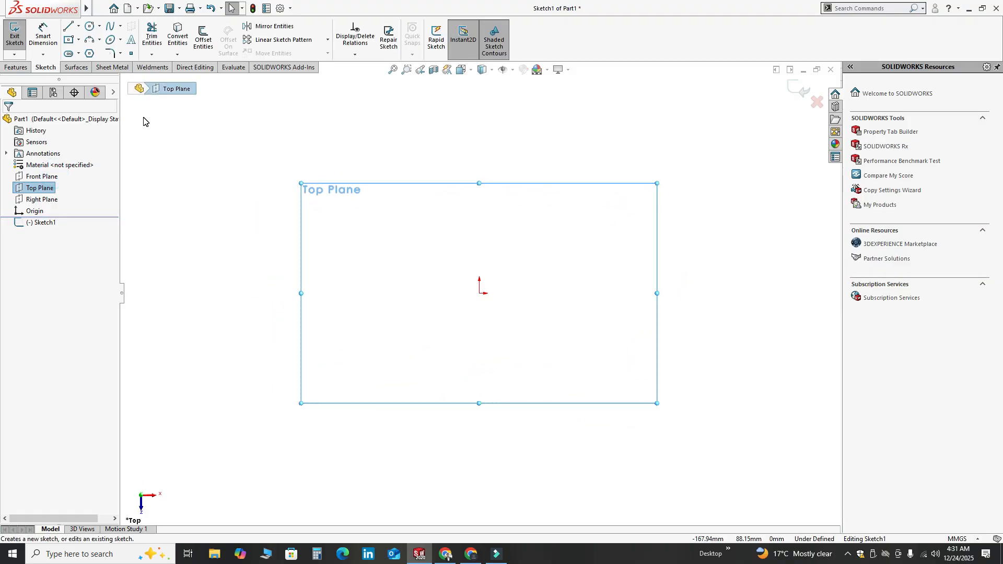
{"action": "left_click", "coordinate": [78, 40]}
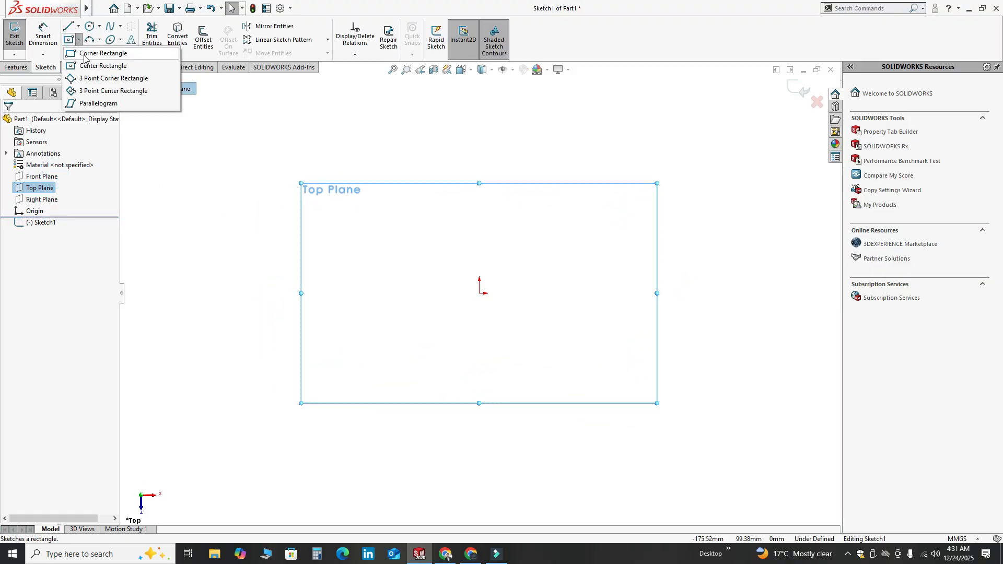
{"action": "left_click", "coordinate": [94, 62]}
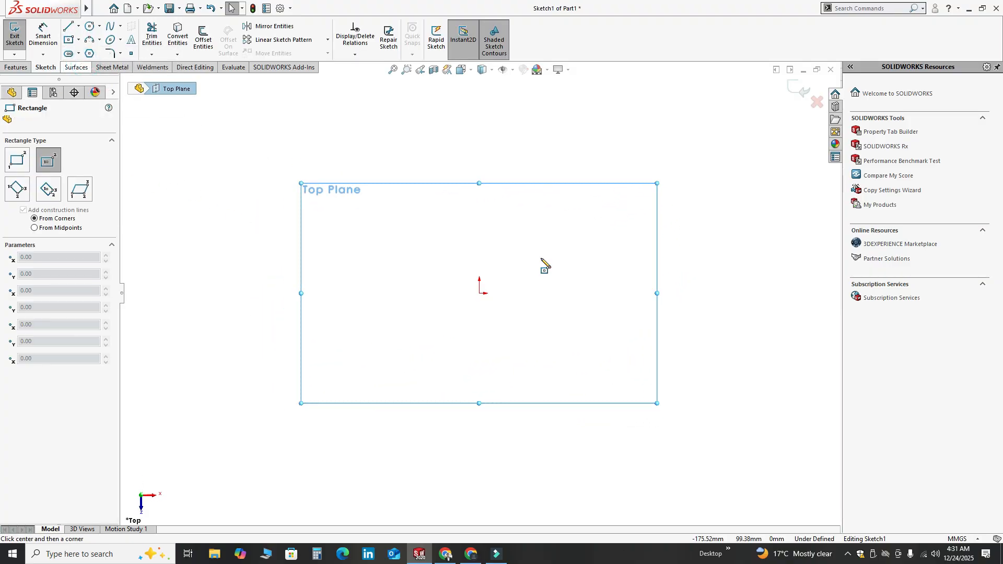
{"action": "left_click", "coordinate": [478, 293]}
{"action": "left_click", "coordinate": [660, 371]}
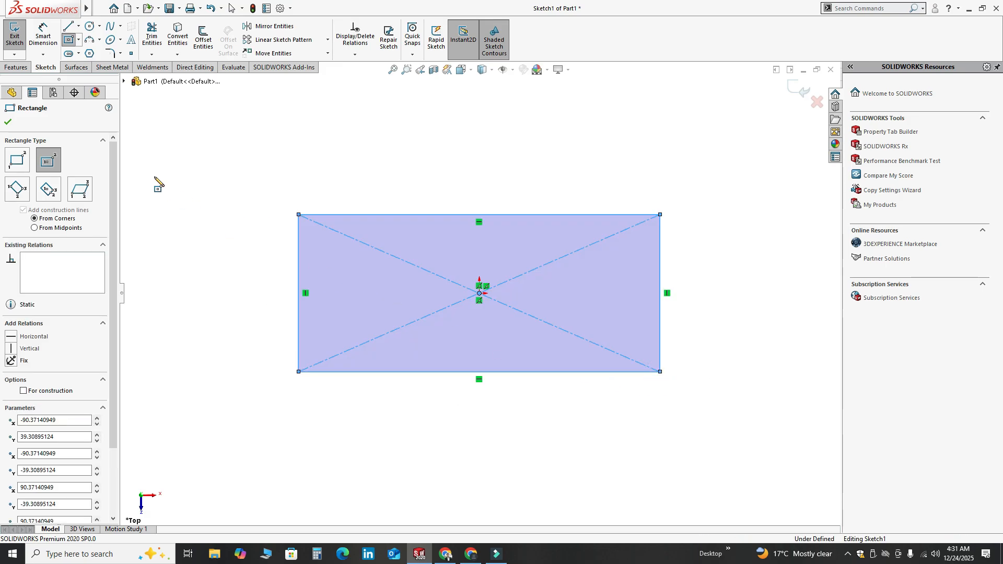
{"action": "key", "text": "Escape"}
Dimension the rectangle to 300 mm long and 200 mm wide
{"action": "left_click", "coordinate": [43, 35]}
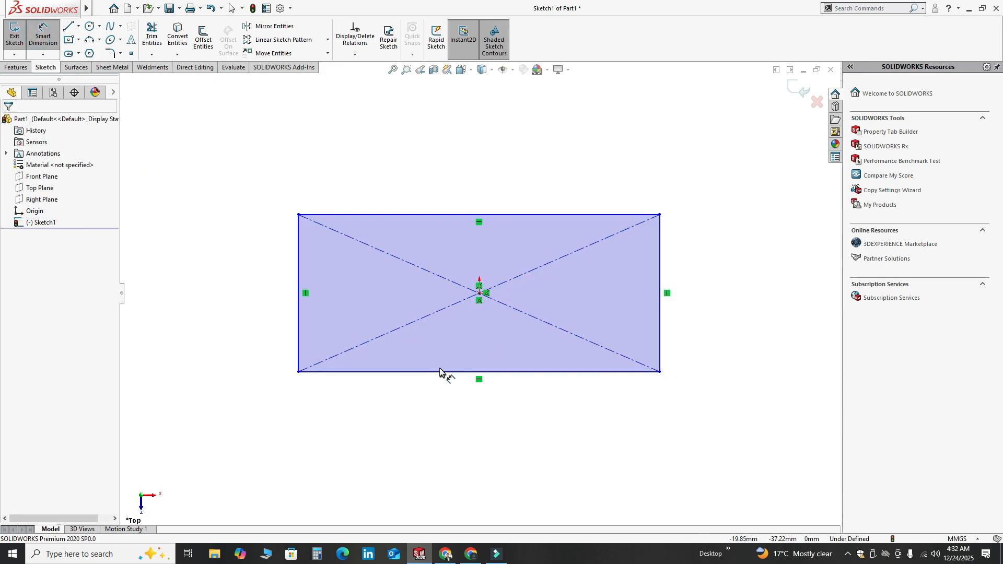
{"action": "left_click", "coordinate": [441, 372]}
{"action": "left_click", "coordinate": [433, 404]}
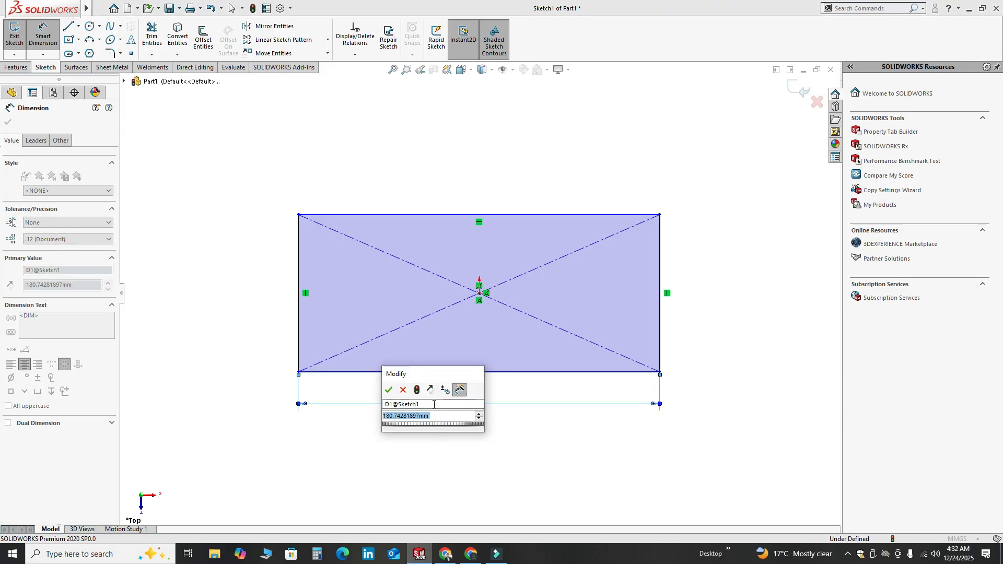
{"action": "type", "text": "300"}
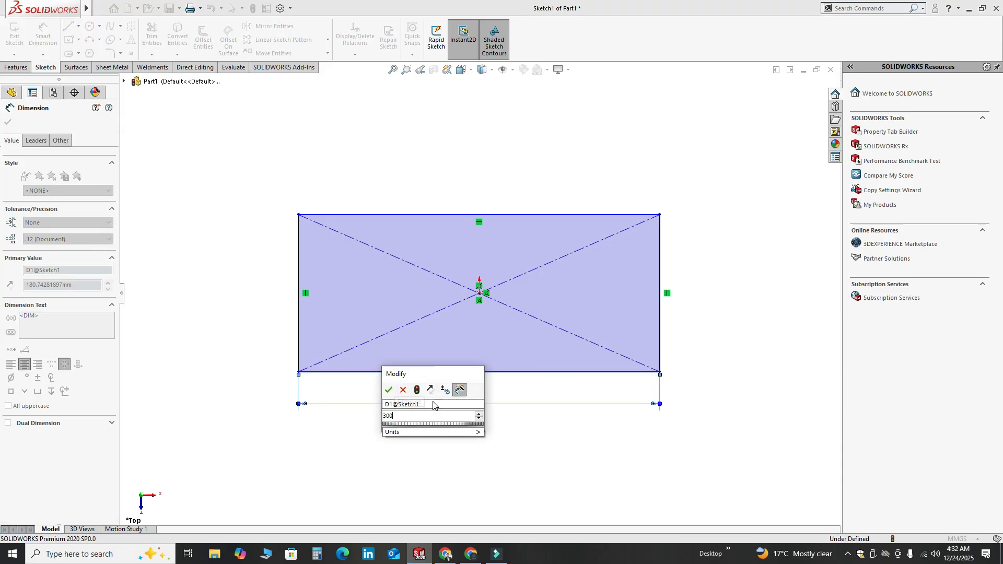
{"action": "key", "text": "Return"}
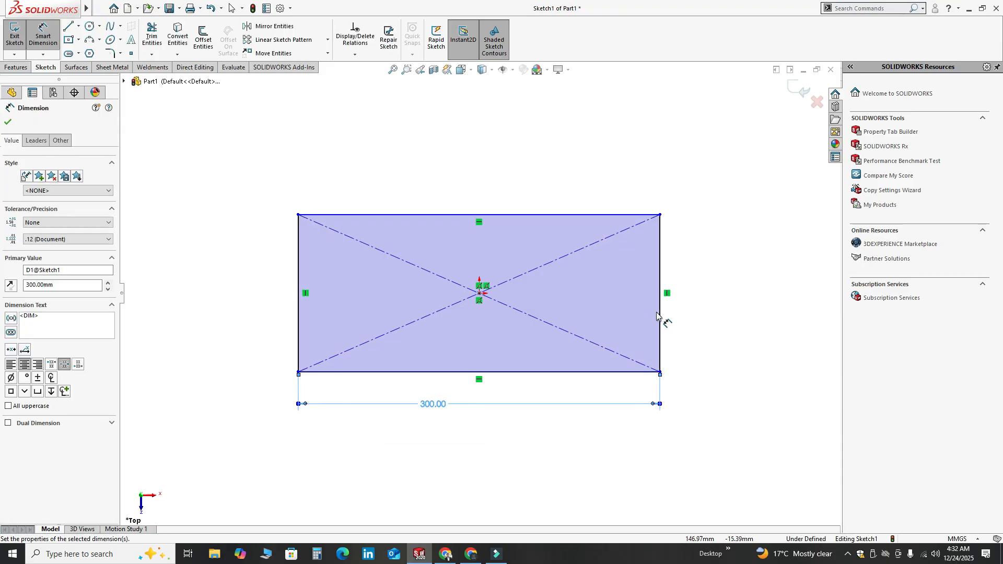
{"action": "left_click", "coordinate": [660, 316]}
{"action": "left_click", "coordinate": [718, 313]}
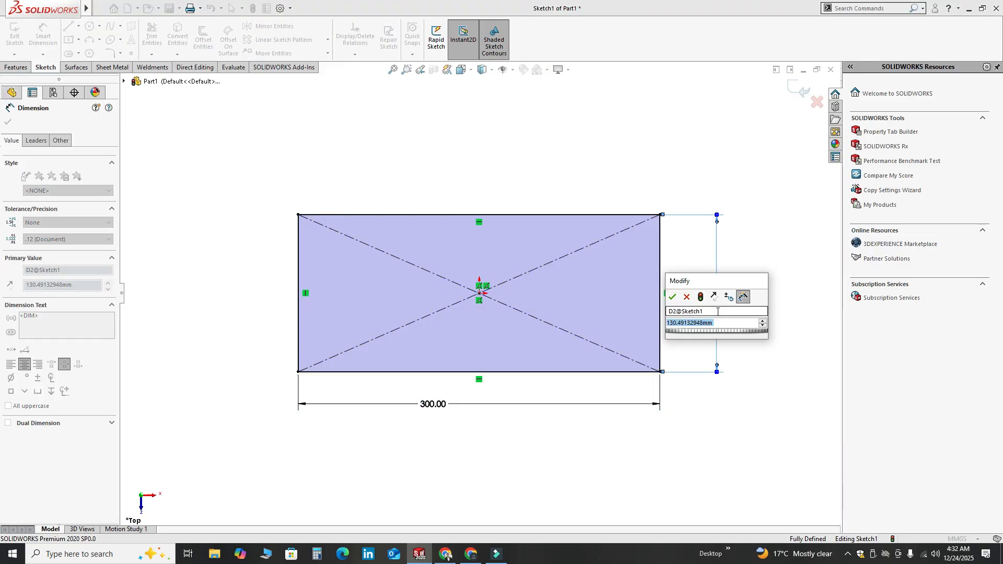
{"action": "type", "text": "200"}
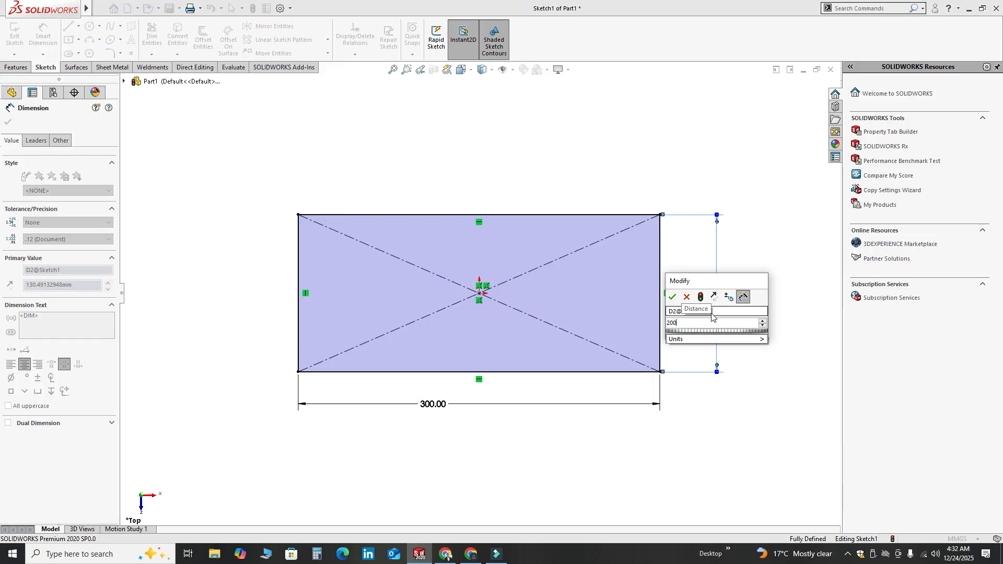
{"action": "key", "text": "Return"}
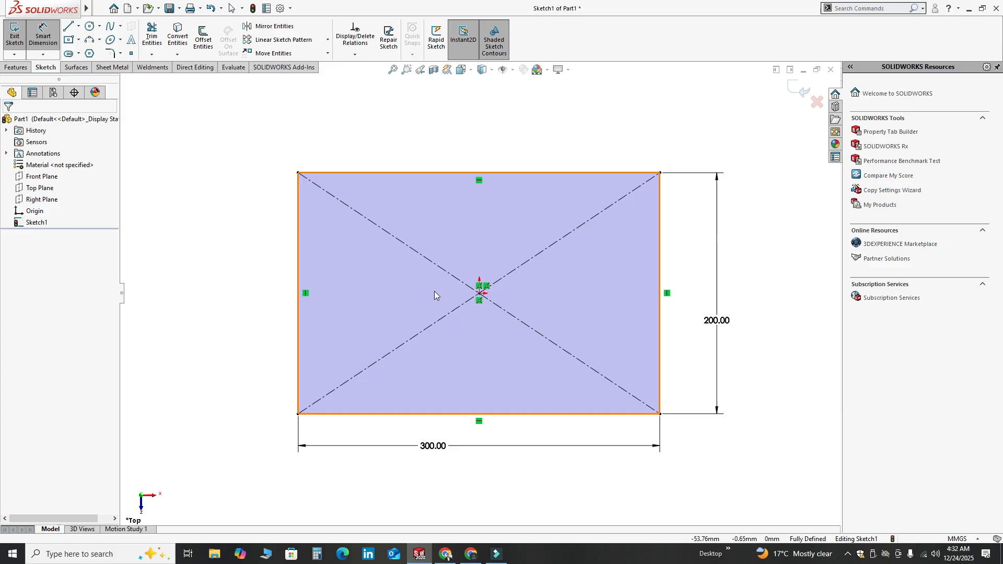
{"action": "key", "text": "Escape"}
Extrude the rectangle as a blind boss with a depth of 50 mm
{"action": "scroll", "coordinate": [506, 351], "scroll_direction": "up", "scroll_amount": 3}
{"action": "middle_click_drag", "start_coordinate": [514, 393], "coordinate": [510, 313]}
{"action": "scroll", "coordinate": [479, 296], "scroll_direction": "down", "scroll_amount": 3}
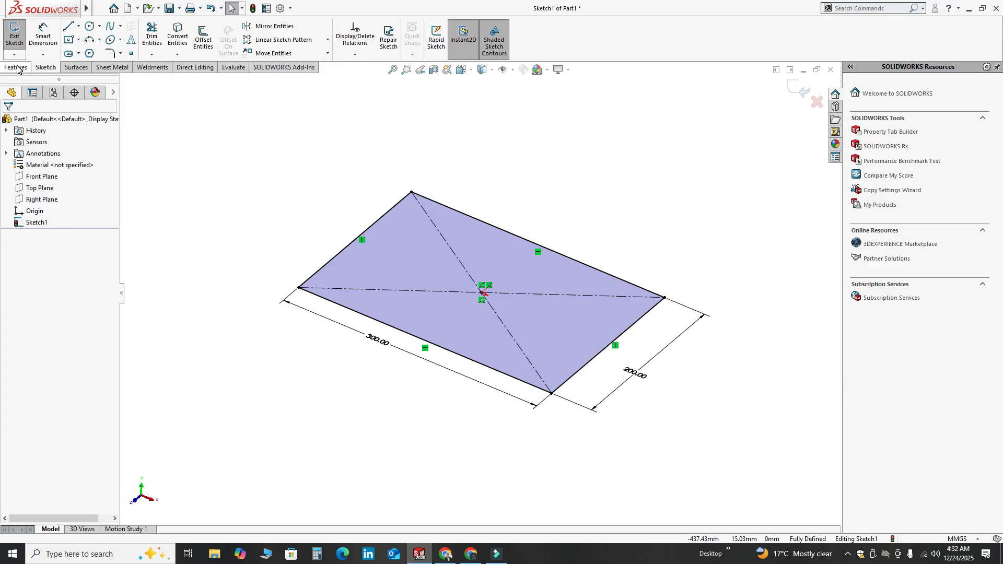
{"action": "left_click", "coordinate": [17, 68]}
{"action": "left_click", "coordinate": [19, 36]}
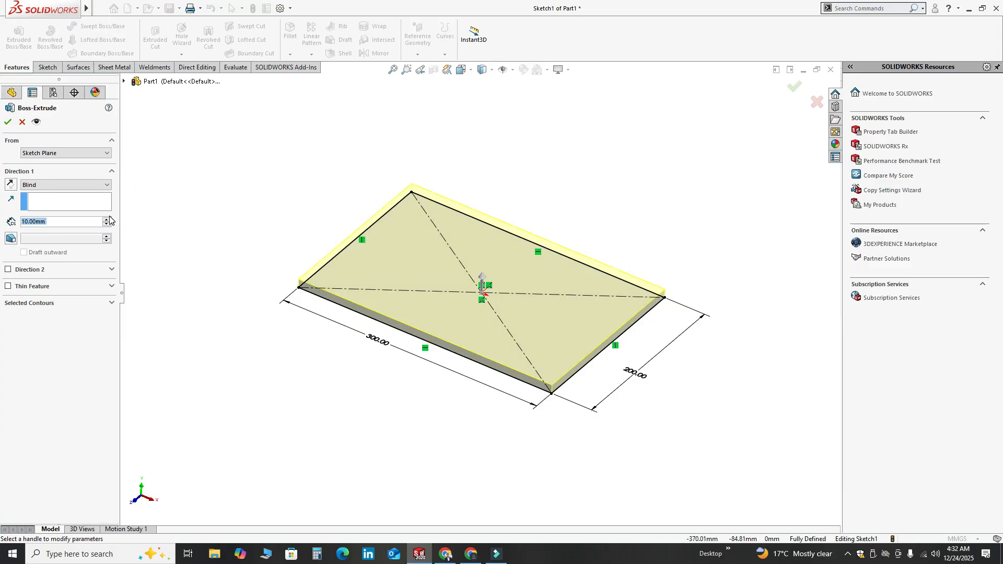
{"action": "left_click", "coordinate": [107, 220]}
{"action": "left_click", "coordinate": [106, 220]}
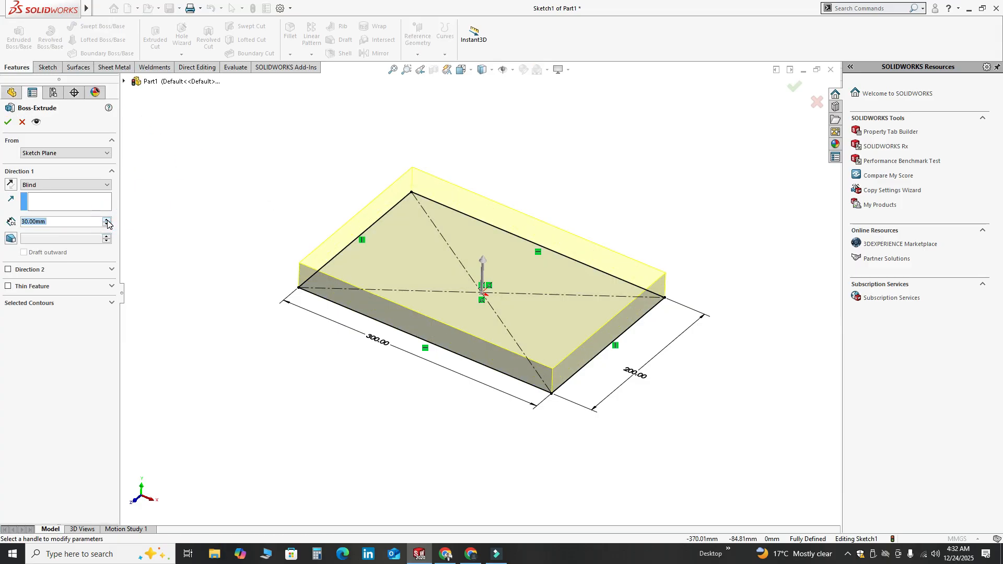
{"action": "left_click", "coordinate": [107, 220]}
{"action": "left_click", "coordinate": [106, 220]}
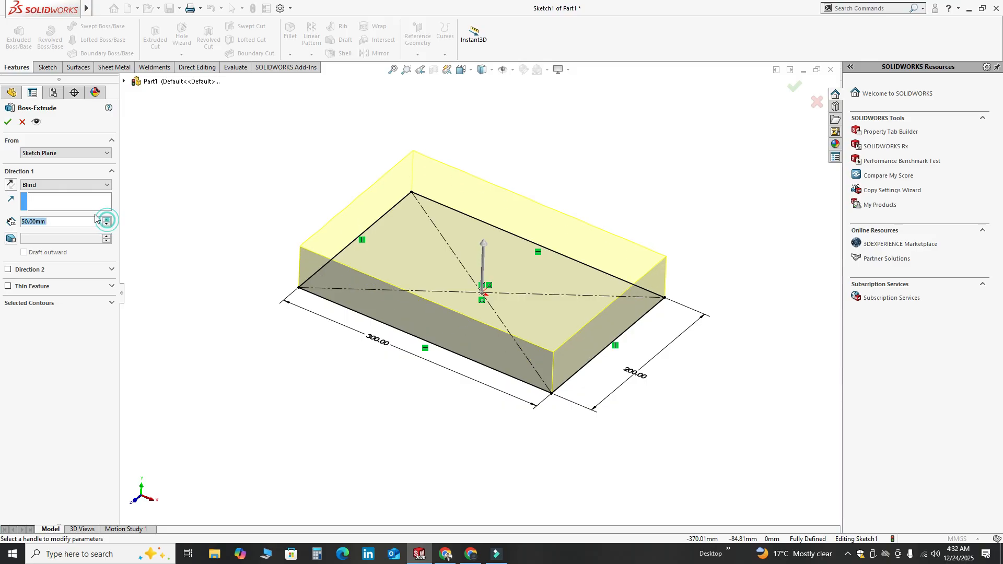
{"action": "left_click", "coordinate": [7, 123]}
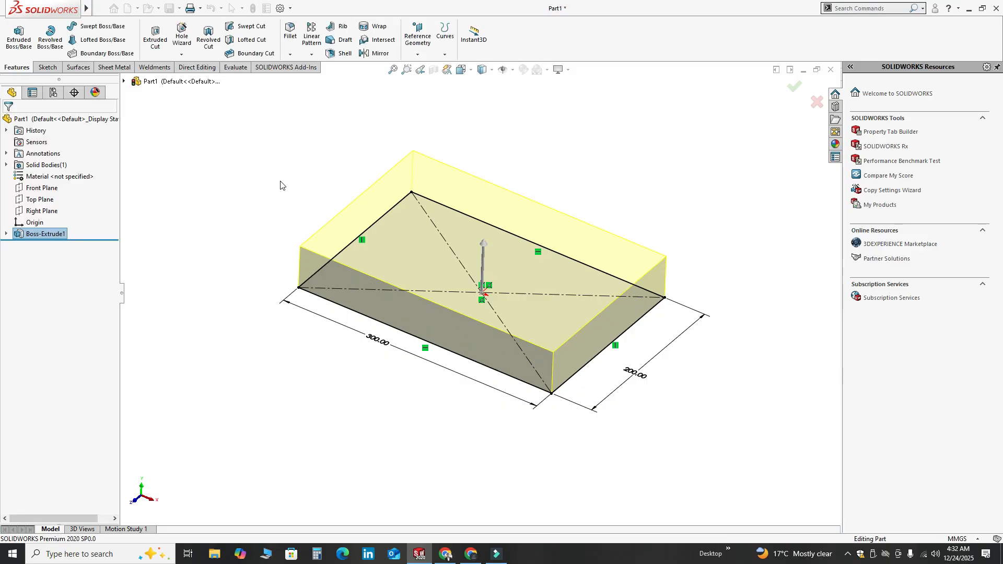
Sketch a center rectangle of about 185 by 105 mm on the block's top face, centred on the origin
{"action": "middle_click_drag", "start_coordinate": [288, 177], "coordinate": [428, 242]}
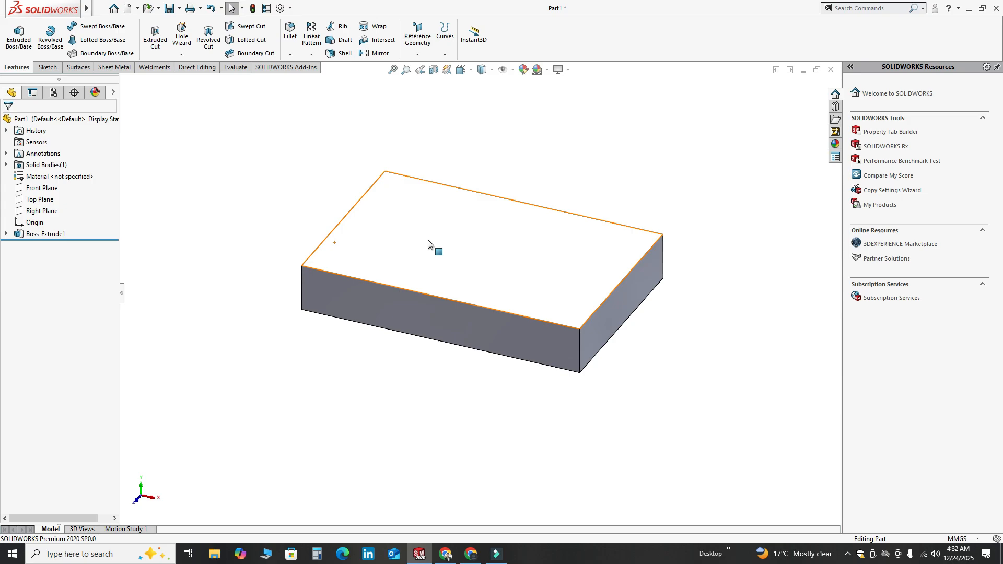
{"action": "left_click", "coordinate": [488, 246]}
{"action": "left_click", "coordinate": [532, 211]}
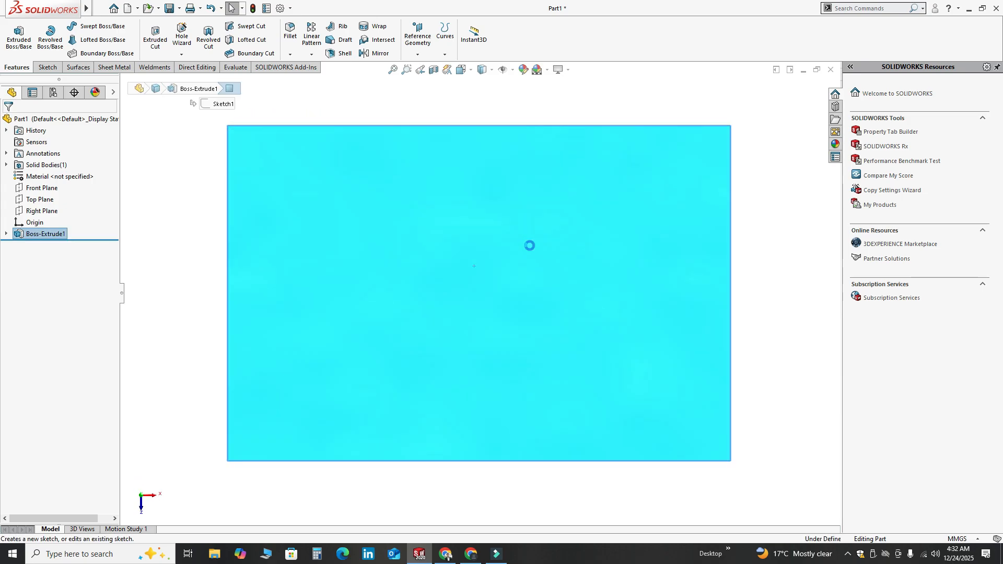
{"action": "left_click", "coordinate": [79, 43]}
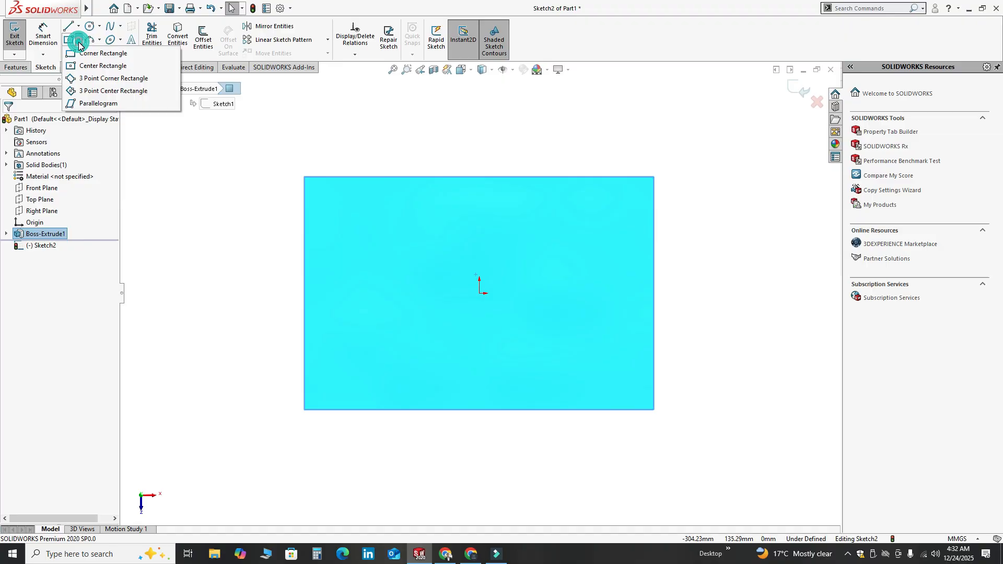
{"action": "left_click", "coordinate": [103, 66]}
{"action": "left_click", "coordinate": [479, 293]}
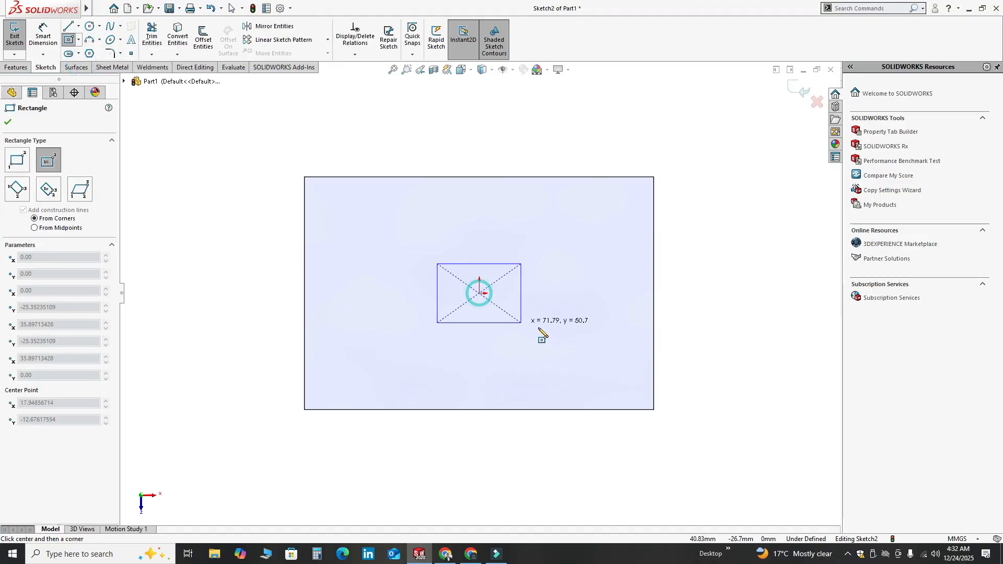
{"action": "left_click", "coordinate": [587, 354]}
{"action": "key", "text": "Escape"}
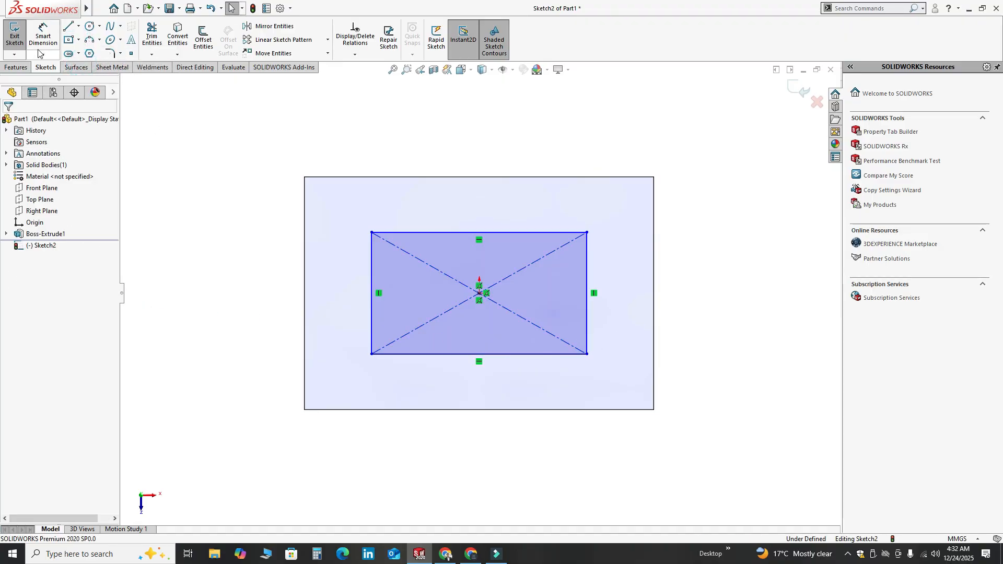
Dimension the horizontal side of the inner rectangle to 200 mm
{"action": "left_click", "coordinate": [39, 52]}
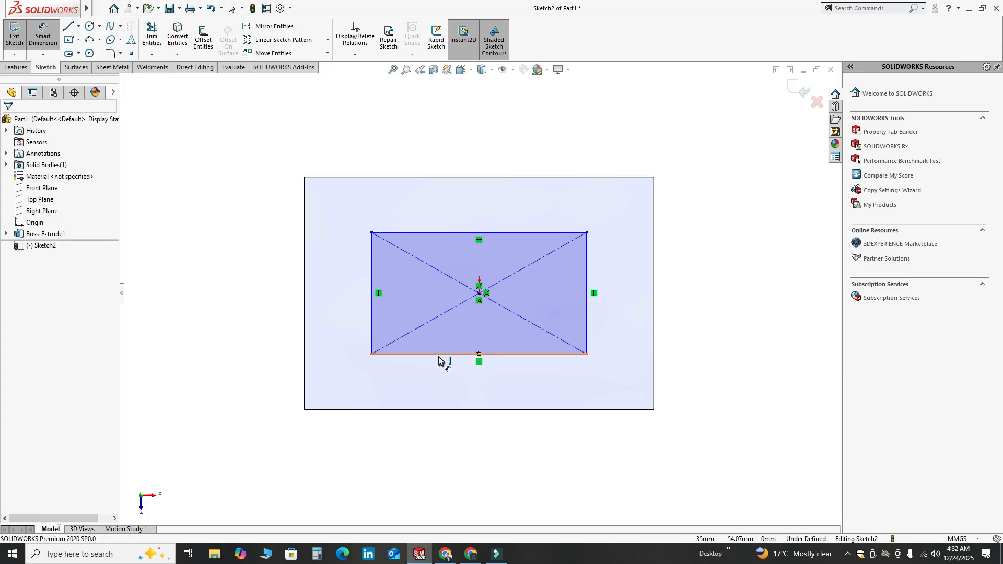
{"action": "left_click", "coordinate": [438, 360]}
{"action": "left_click", "coordinate": [449, 458]}
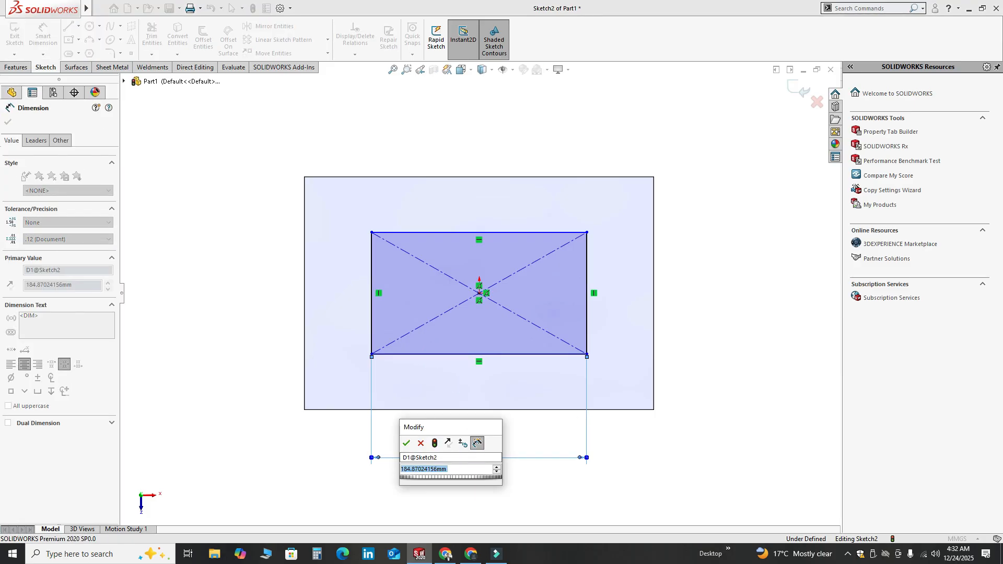
{"action": "type", "text": "200"}
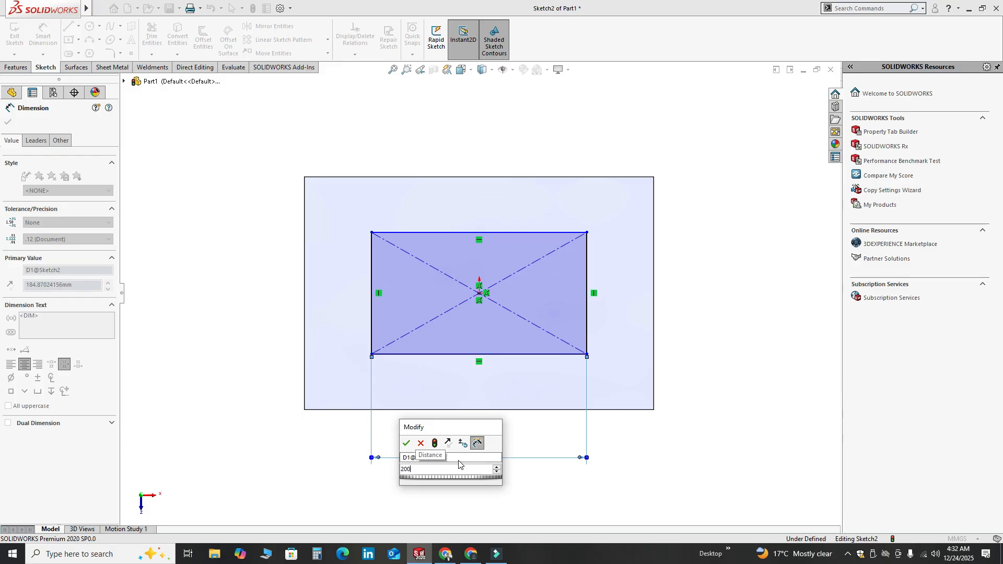
{"action": "key", "text": "Return"}
Dimension the vertical side of the inner rectangle to 125 mm
{"action": "left_click", "coordinate": [596, 340]}
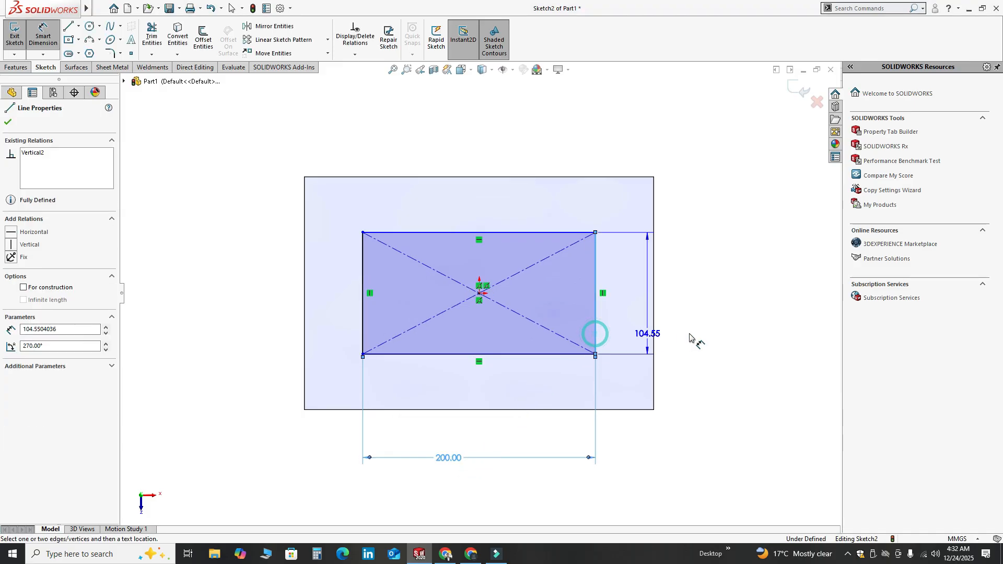
{"action": "left_click", "coordinate": [702, 329]}
{"action": "type", "text": "12"}
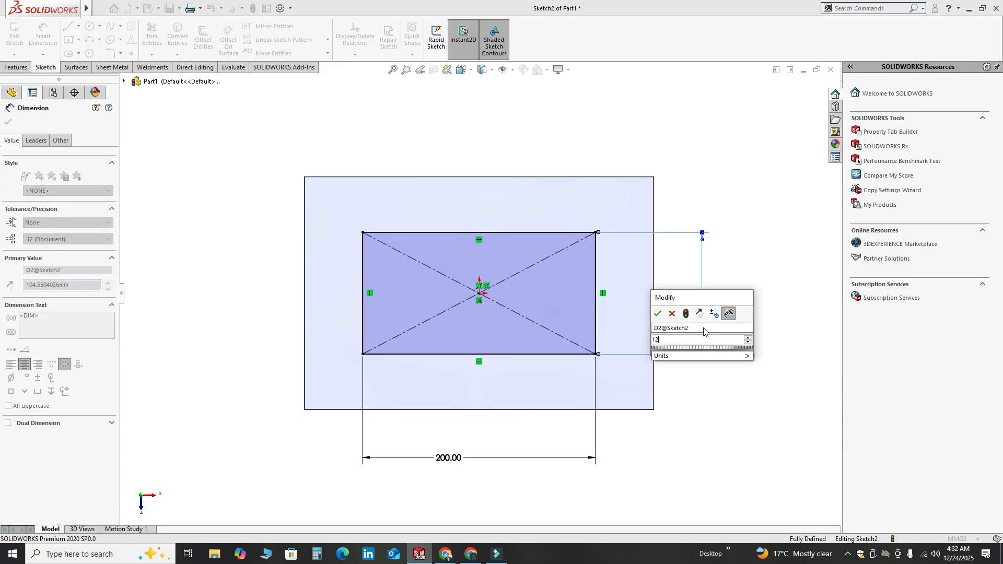
{"action": "type", "text": "5"}
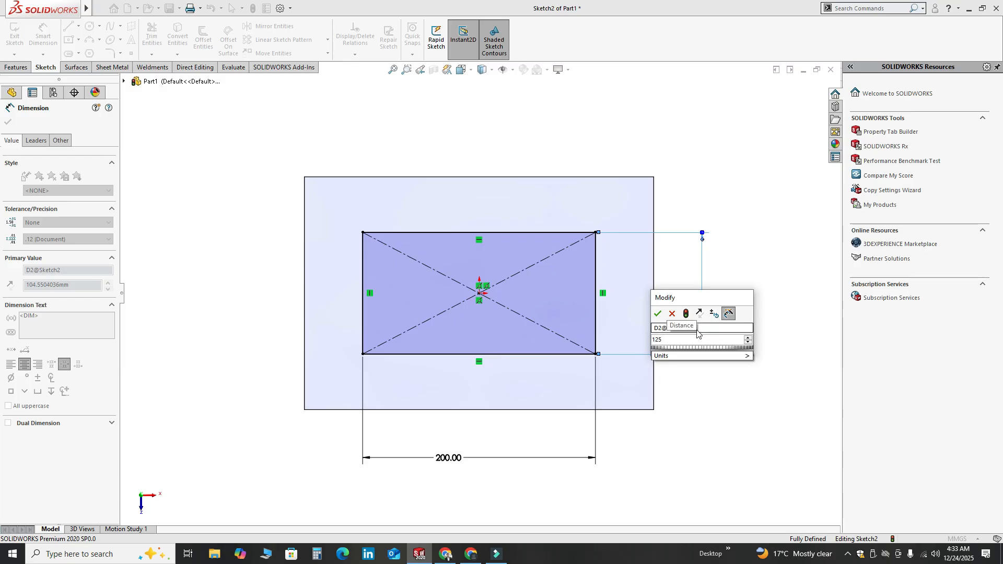
{"action": "key", "text": "Return"}
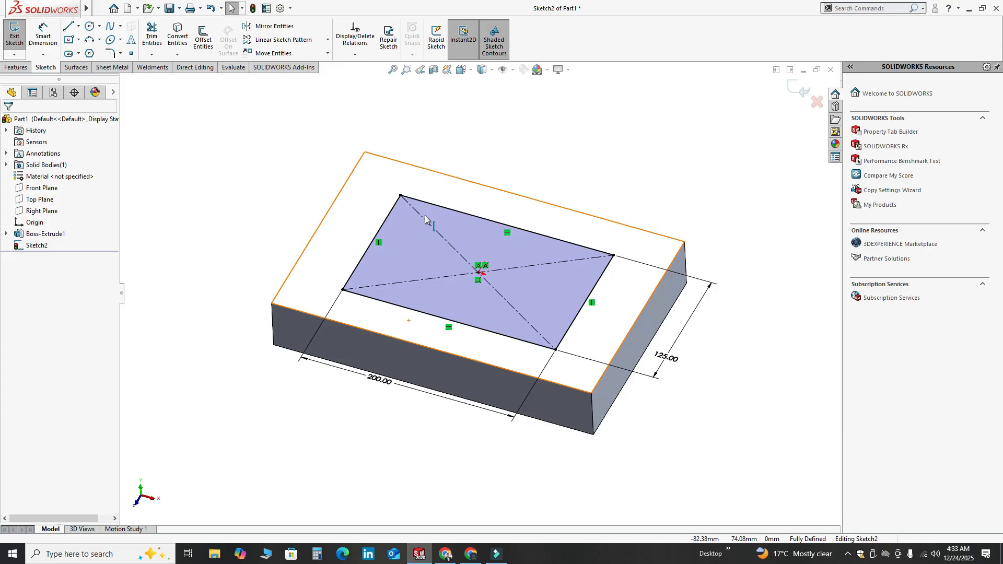
Cut-extrude the 200 by 125 mm rectangle into the block as a blind pocket 35 mm deep
{"action": "left_click", "coordinate": [22, 67]}
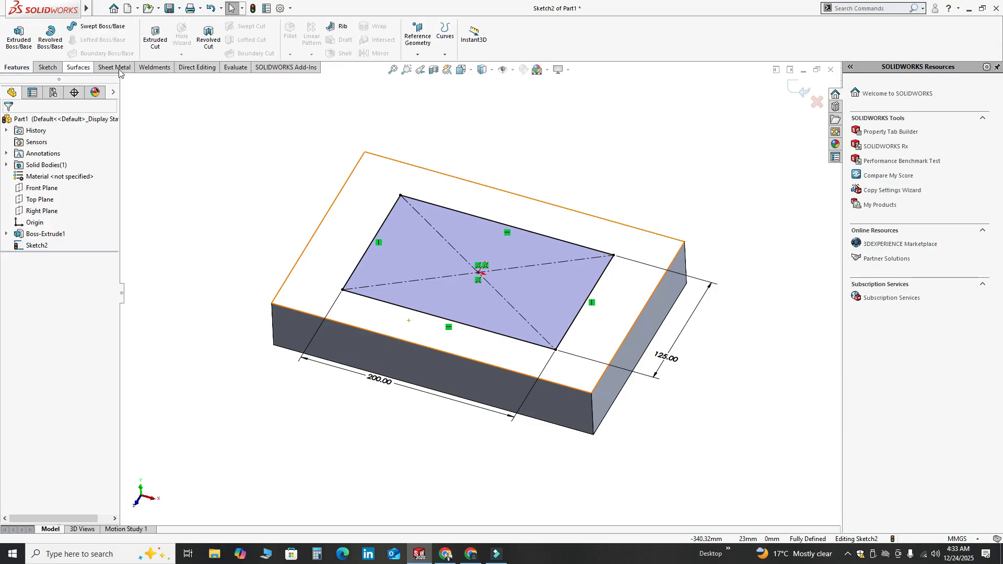
{"action": "left_click", "coordinate": [156, 40]}
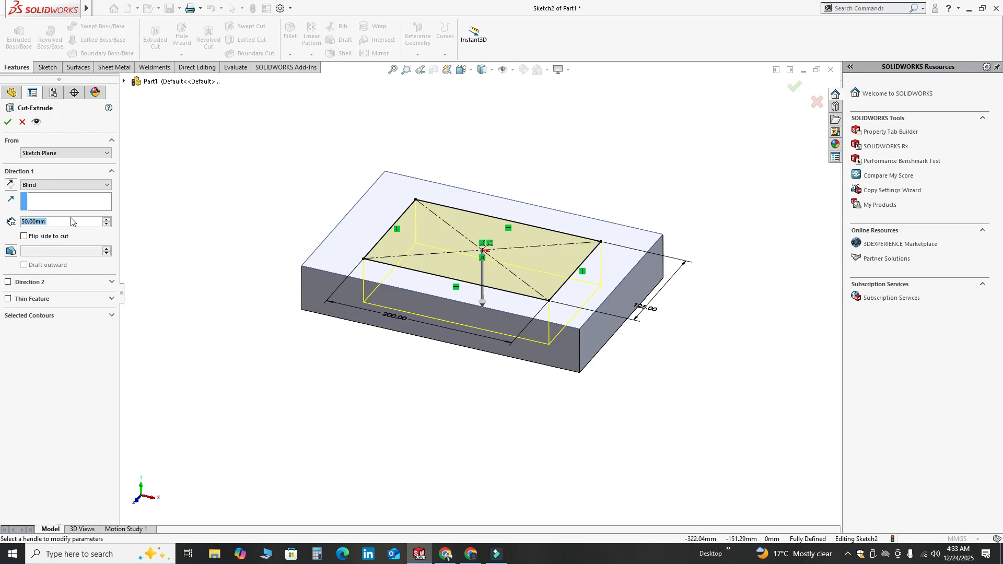
{"action": "type", "text": "35"}
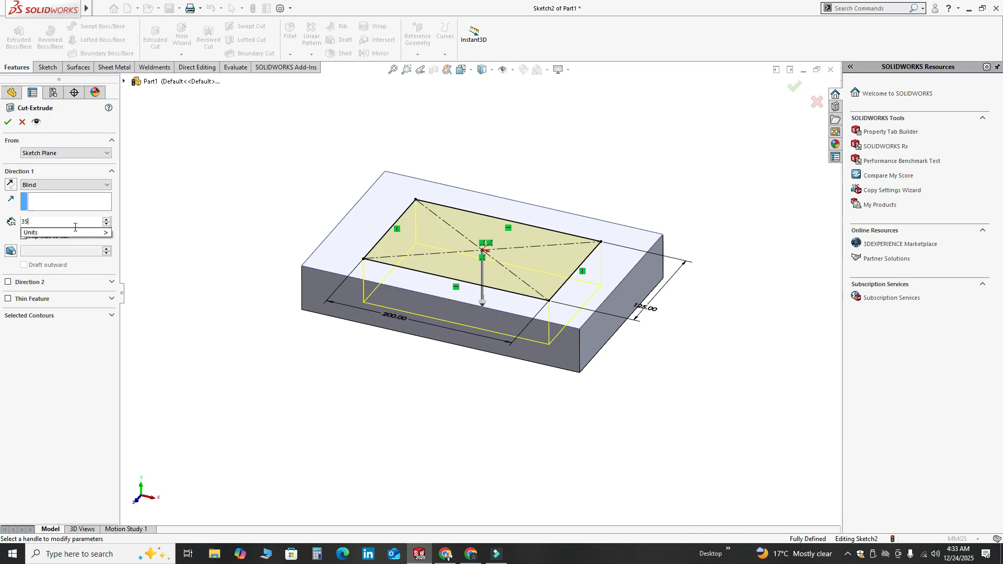
{"action": "key", "text": "Return"}
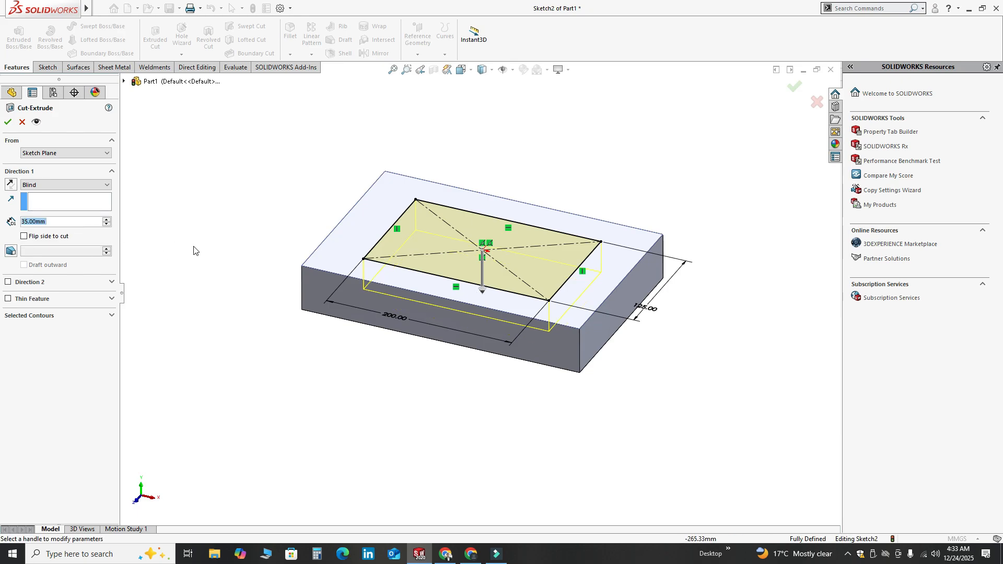
{"action": "left_click", "coordinate": [8, 122]}
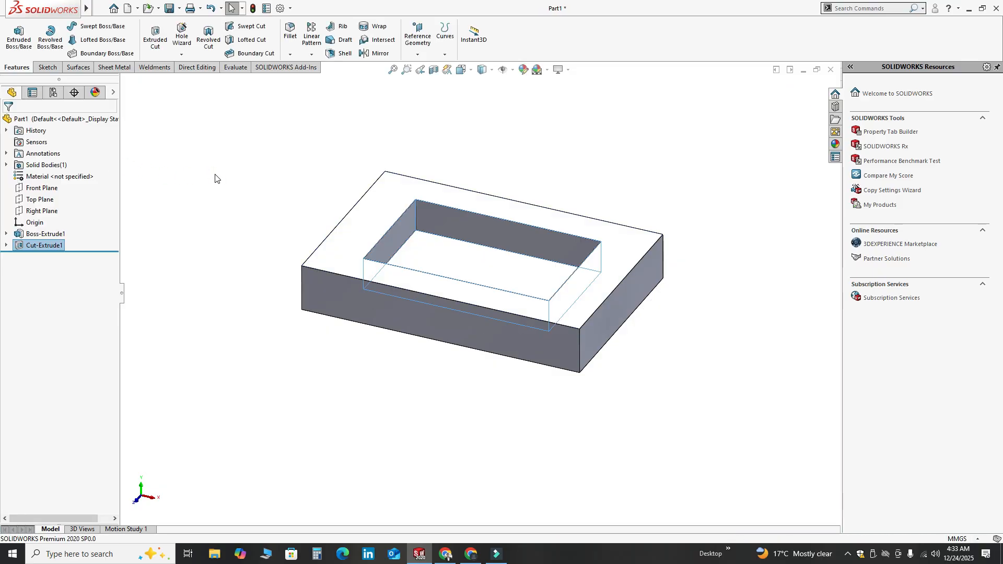
Fillet the four vertical corner edges of the pocket with a radius of 25 mm
{"action": "mouse_move", "coordinate": [400, 191]}
{"action": "middle_mouse_down"}
{"action": "mouse_move", "coordinate": [325, 253]}
{"action": "mouse_move", "coordinate": [414, 197]}
{"action": "mouse_move", "coordinate": [396, 222]}
{"action": "mouse_move", "coordinate": [397, 192]}
{"action": "middle_mouse_up"}
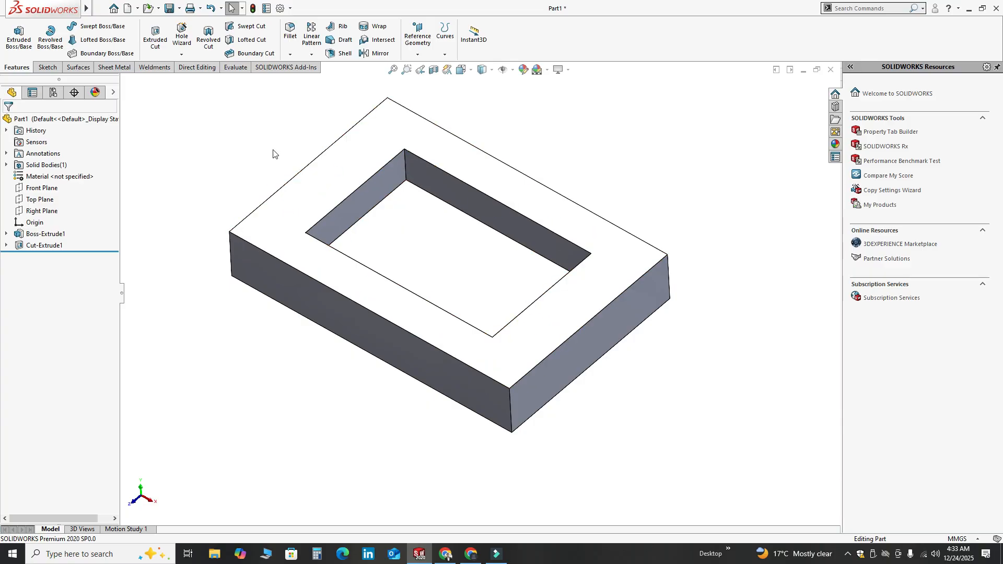
{"action": "left_click", "coordinate": [291, 54]}
{"action": "left_click", "coordinate": [297, 64]}
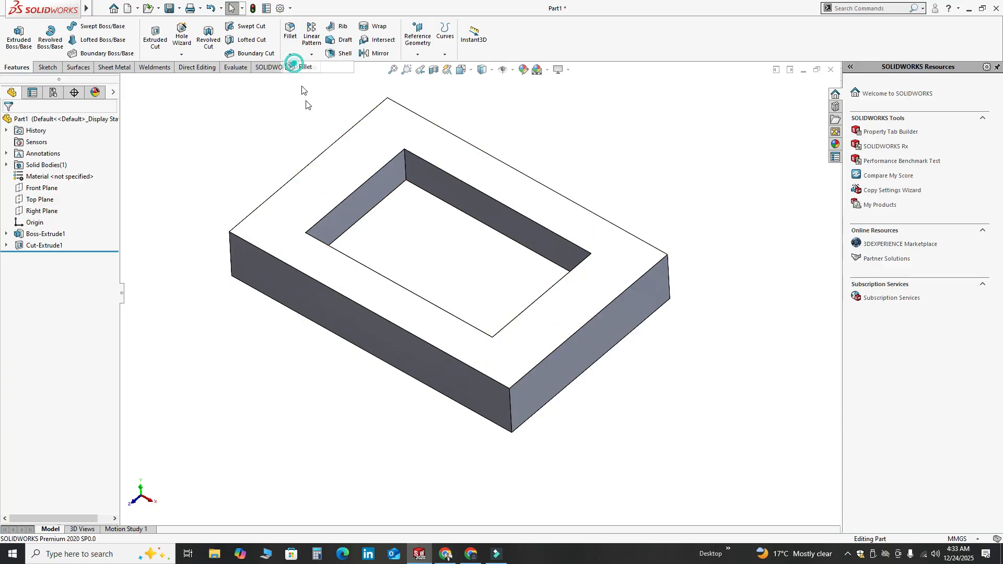
{"action": "left_click", "coordinate": [405, 166]}
{"action": "middle_click_drag", "start_coordinate": [392, 235], "coordinate": [342, 215]}
{"action": "left_click", "coordinate": [381, 218]}
{"action": "left_click", "coordinate": [529, 207]}
{"action": "left_click", "coordinate": [518, 253]}
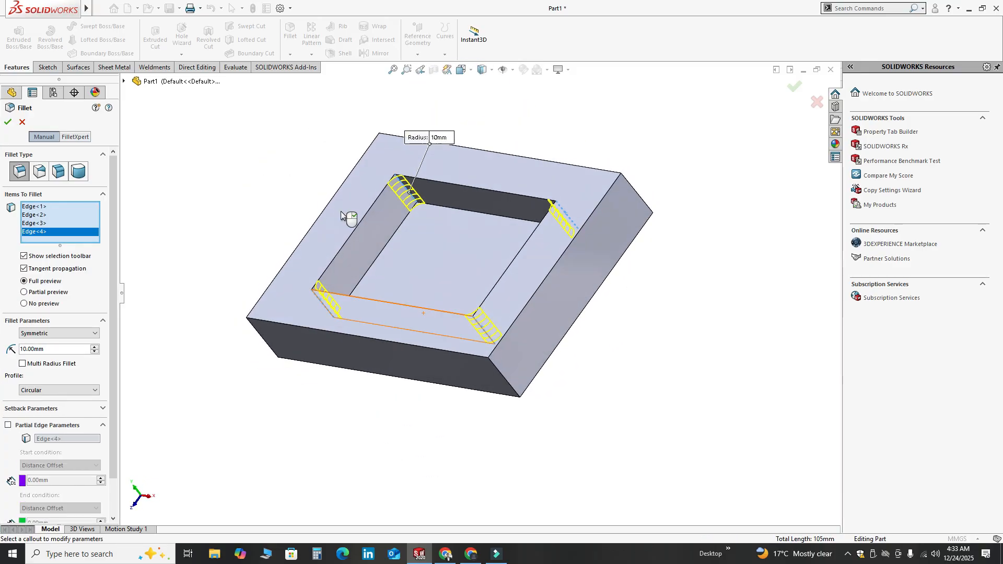
{"action": "left_click", "coordinate": [74, 350]}
{"action": "type", "text": "25"}
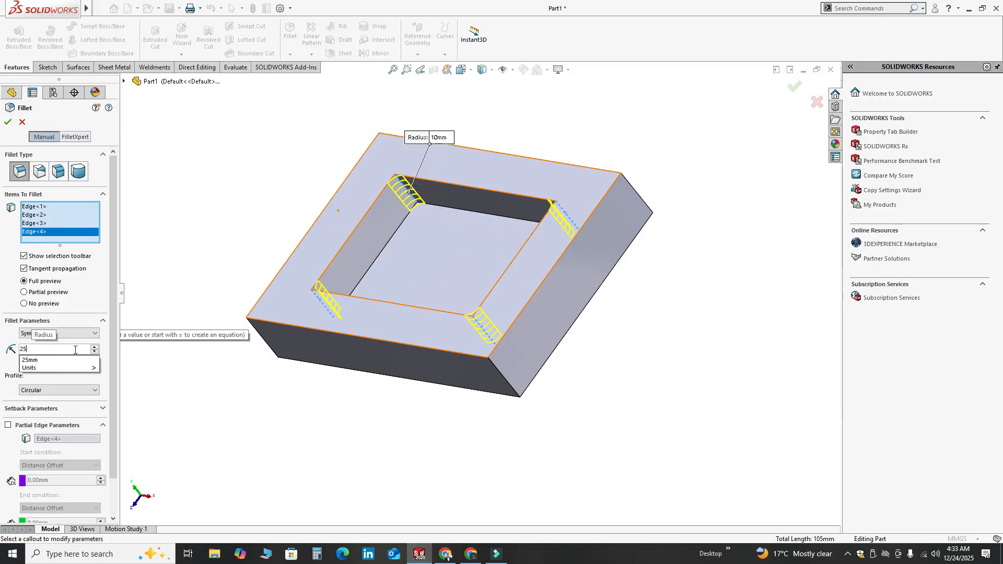
{"action": "key", "text": "Return"}
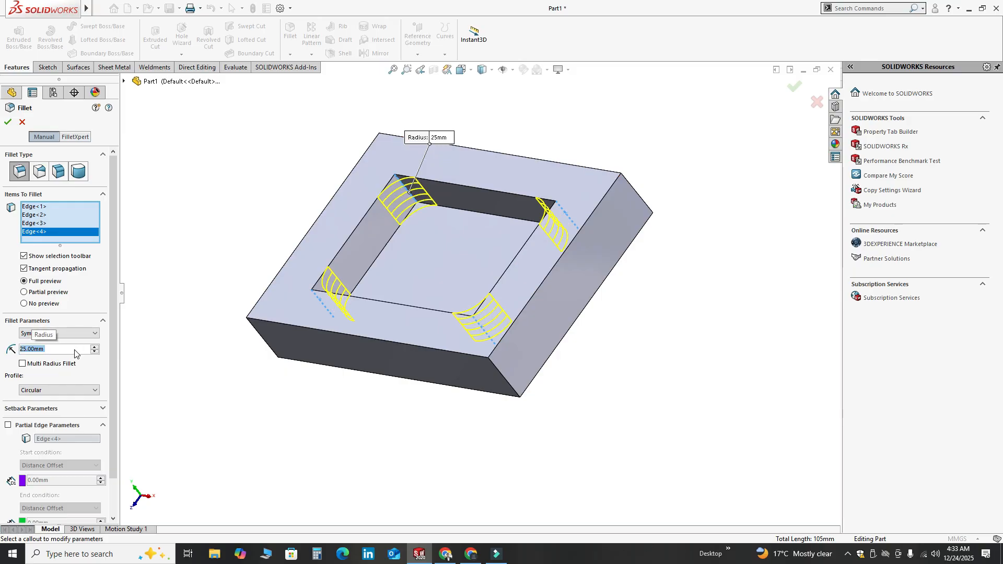
{"action": "left_click", "coordinate": [11, 122]}
Start a Hole Wizard feature with 3D sketch positioning and place four holes near the top face's corners, spaced about 249 by 149 mm
{"action": "middle_click_drag", "start_coordinate": [321, 271], "coordinate": [395, 226]}
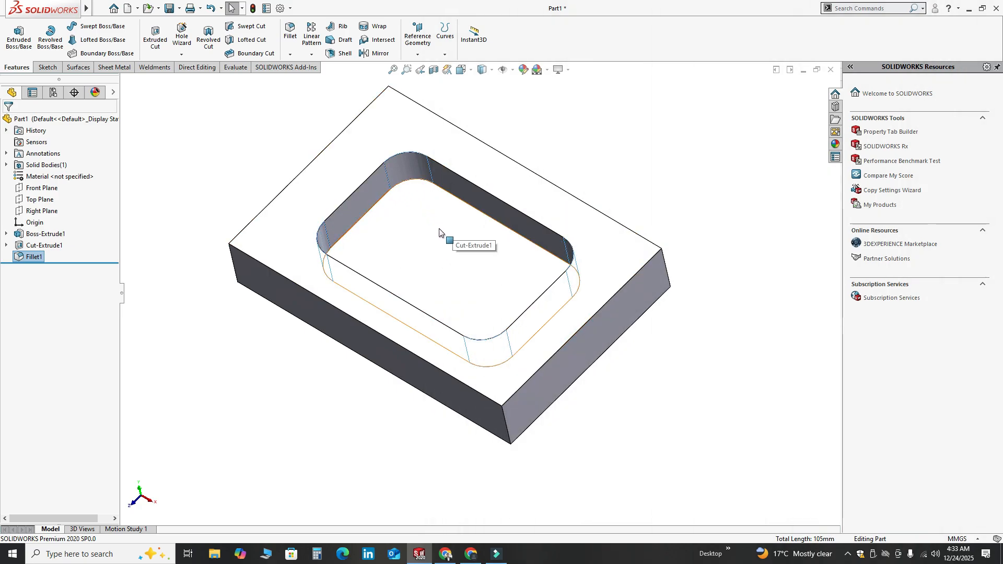
{"action": "middle_click_drag", "start_coordinate": [376, 217], "coordinate": [412, 258]}
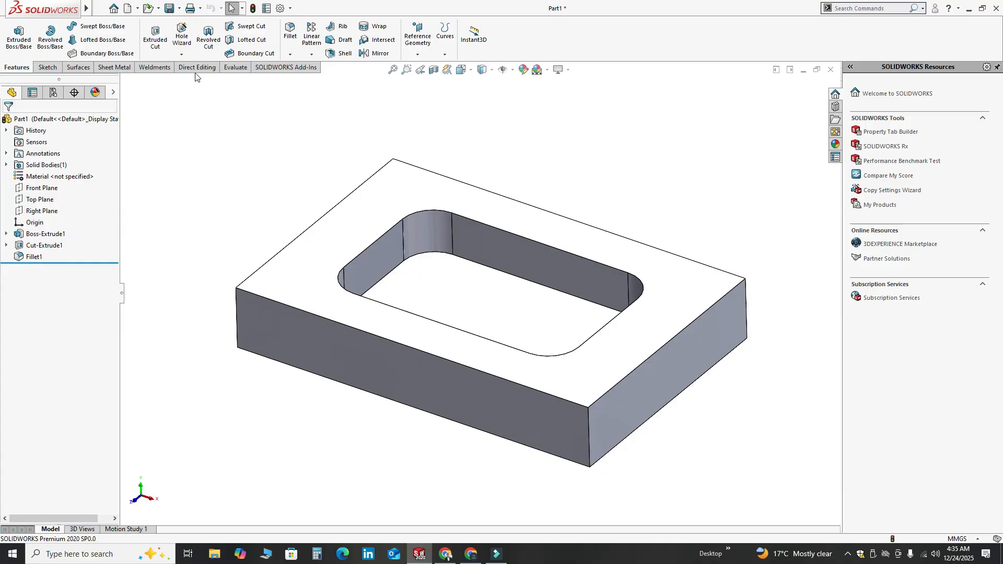
{"action": "left_click", "coordinate": [181, 54]}
{"action": "left_click", "coordinate": [187, 61]}
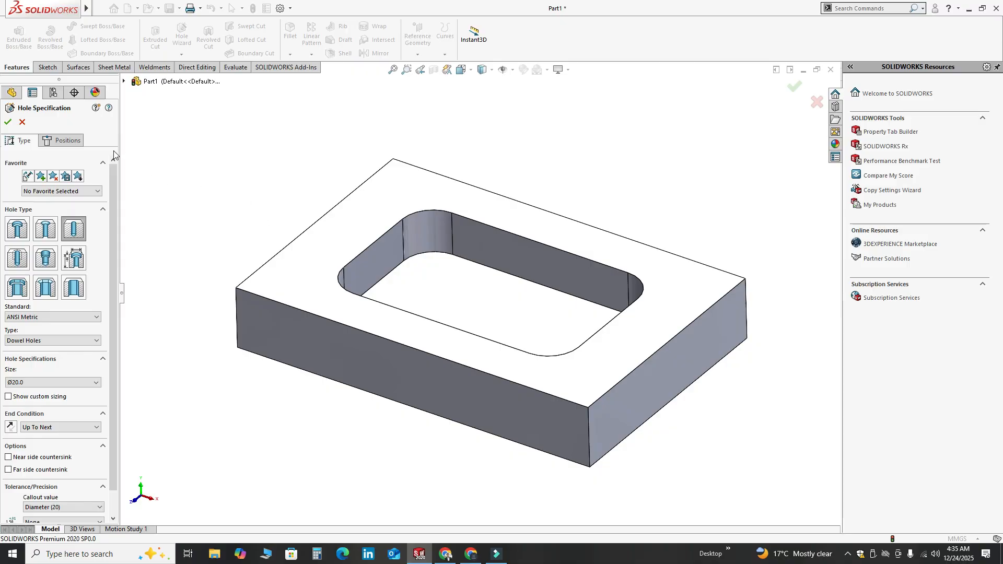
{"action": "left_click", "coordinate": [74, 140]}
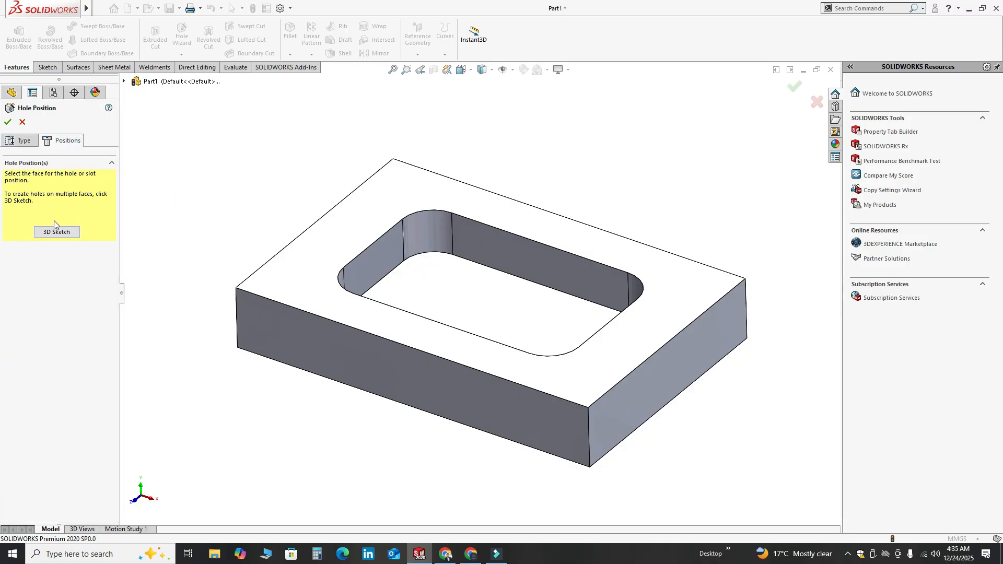
{"action": "left_click", "coordinate": [46, 234]}
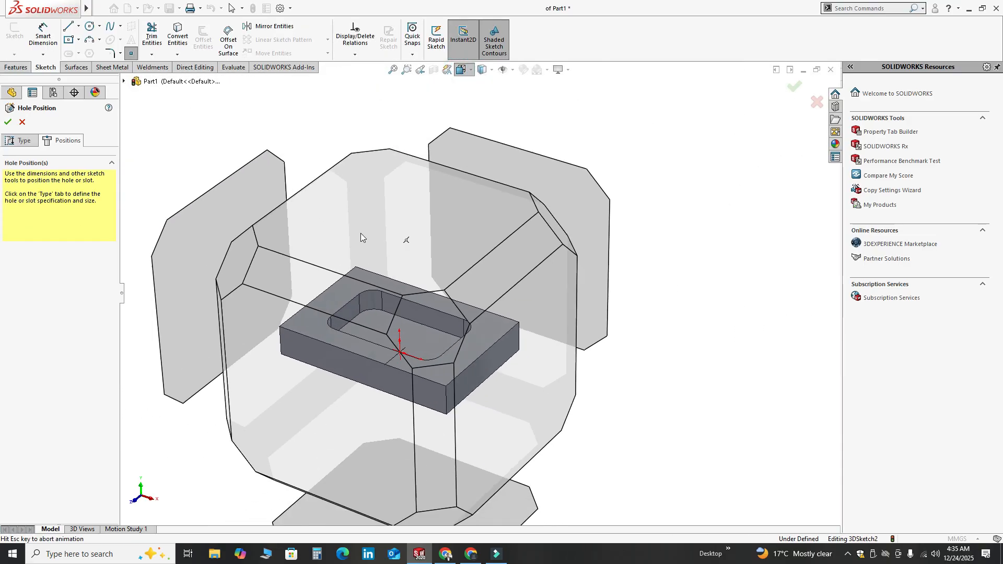
{"action": "left_click", "coordinate": [356, 248]}
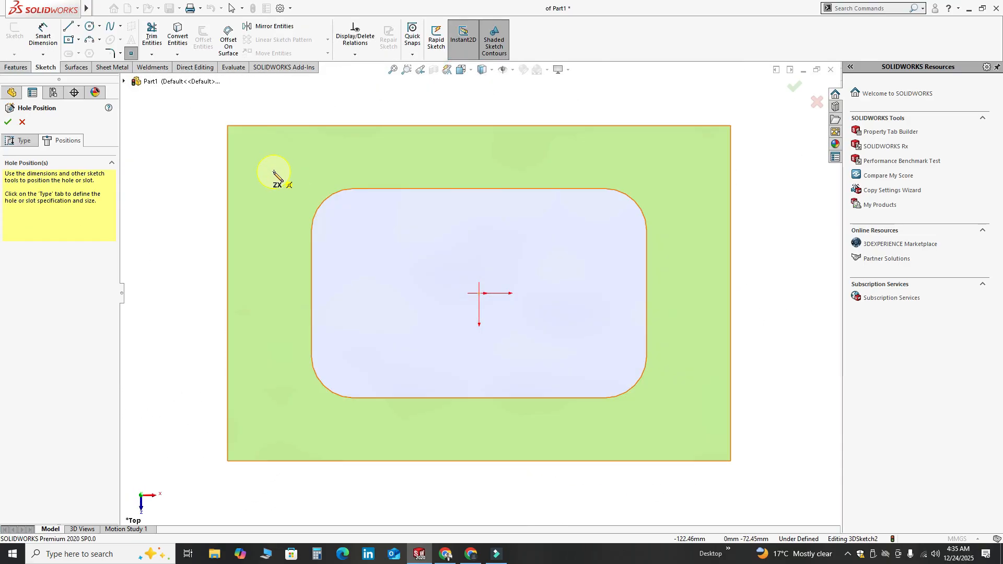
{"action": "left_click", "coordinate": [270, 171]}
{"action": "left_click", "coordinate": [270, 419]}
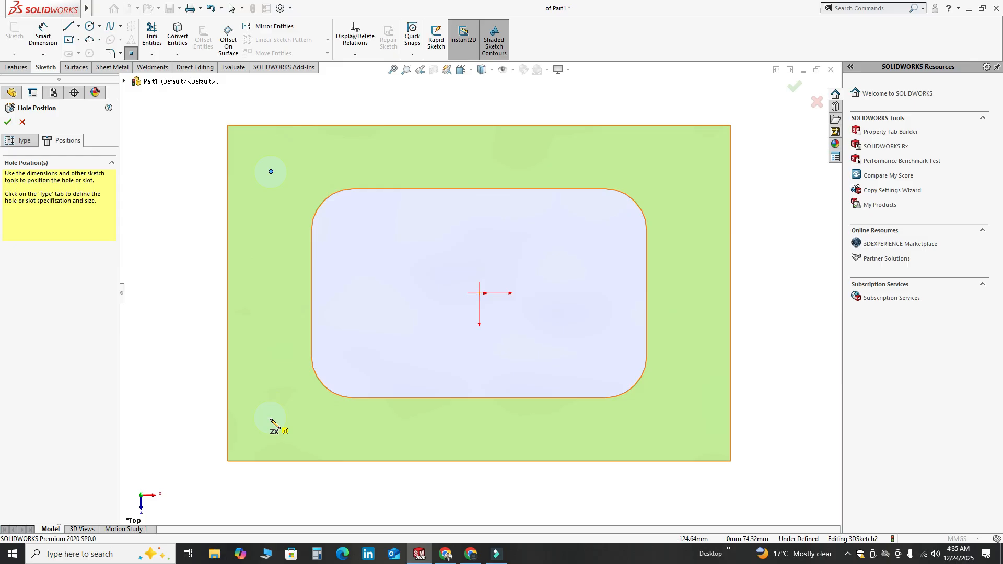
{"action": "left_click", "coordinate": [304, 405]}
{"action": "left_click", "coordinate": [688, 170]}
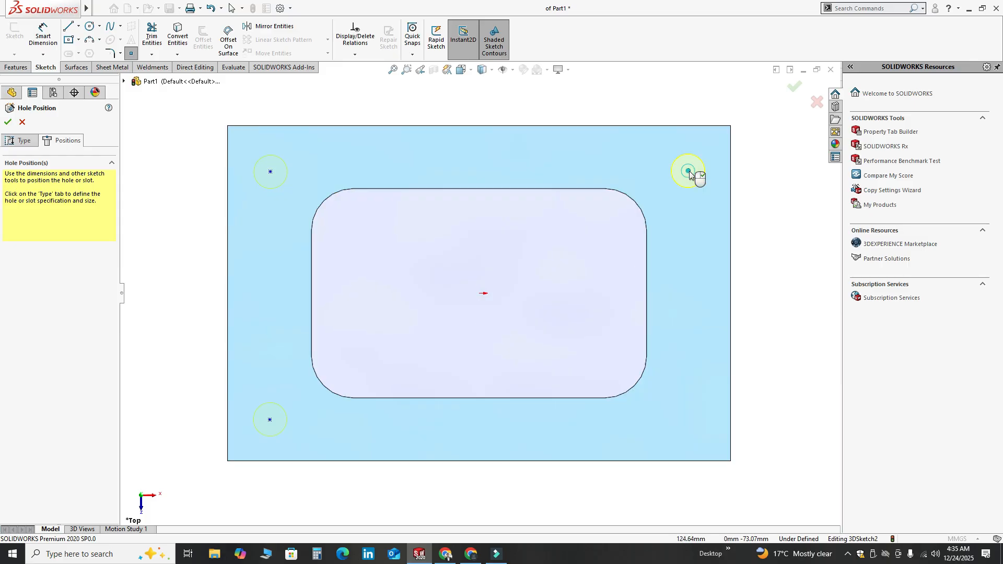
{"action": "left_click", "coordinate": [688, 421]}
{"action": "left_click", "coordinate": [687, 420]}
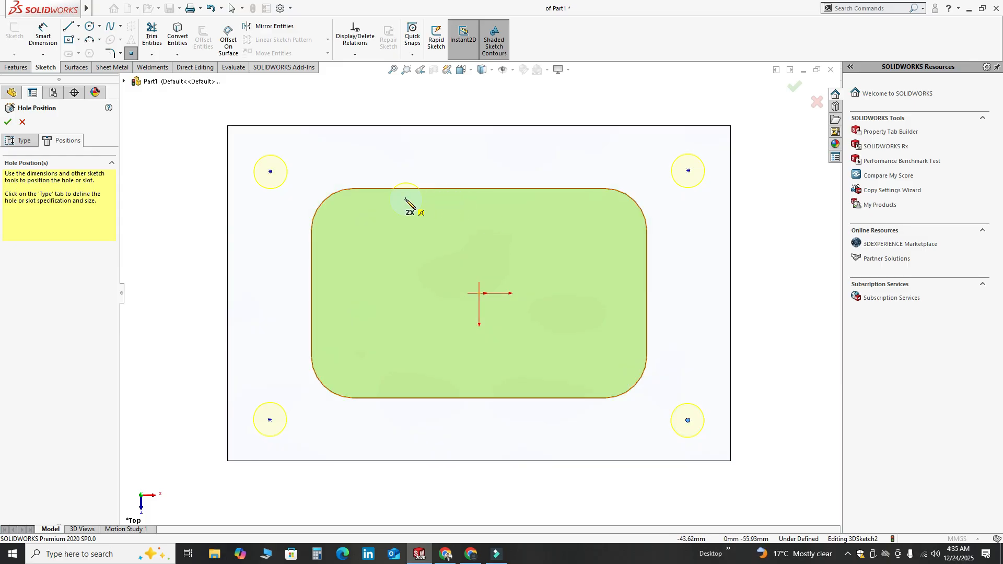
{"action": "key", "text": "Escape"}
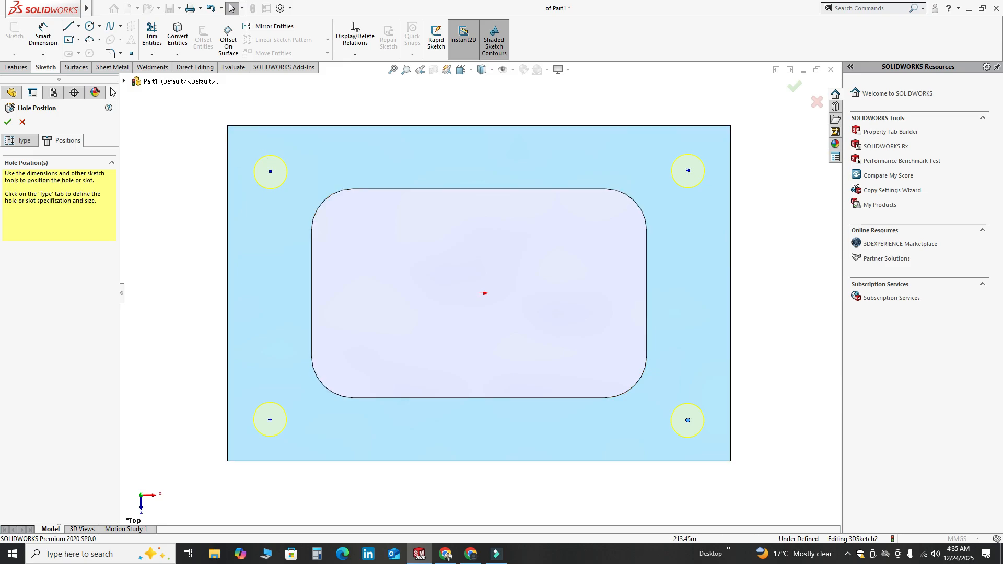
Connect the four hole centre points with centerlines to form a closed rectangle around the pocket
{"action": "left_click", "coordinate": [80, 28]}
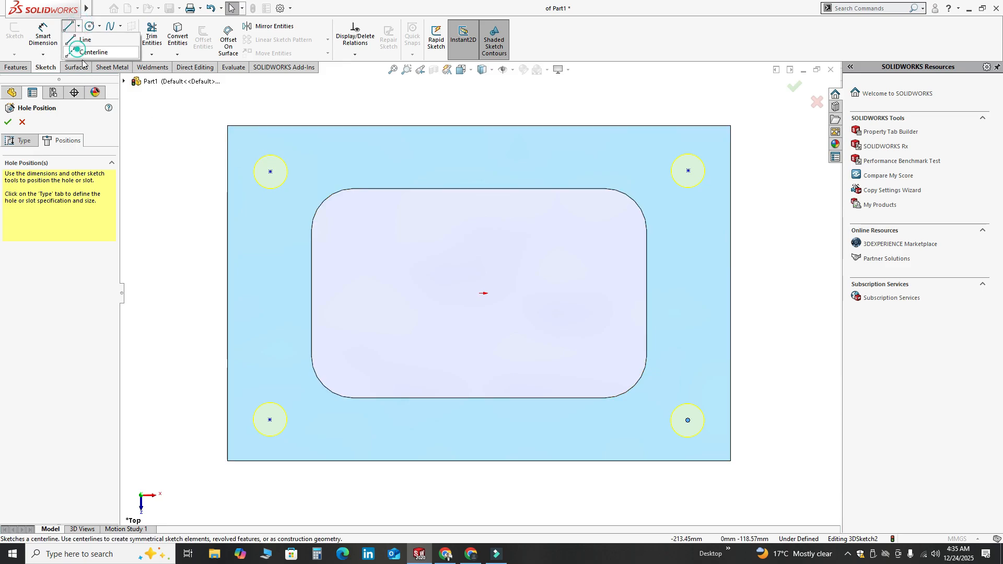
{"action": "left_click", "coordinate": [89, 52]}
{"action": "left_click", "coordinate": [270, 171]}
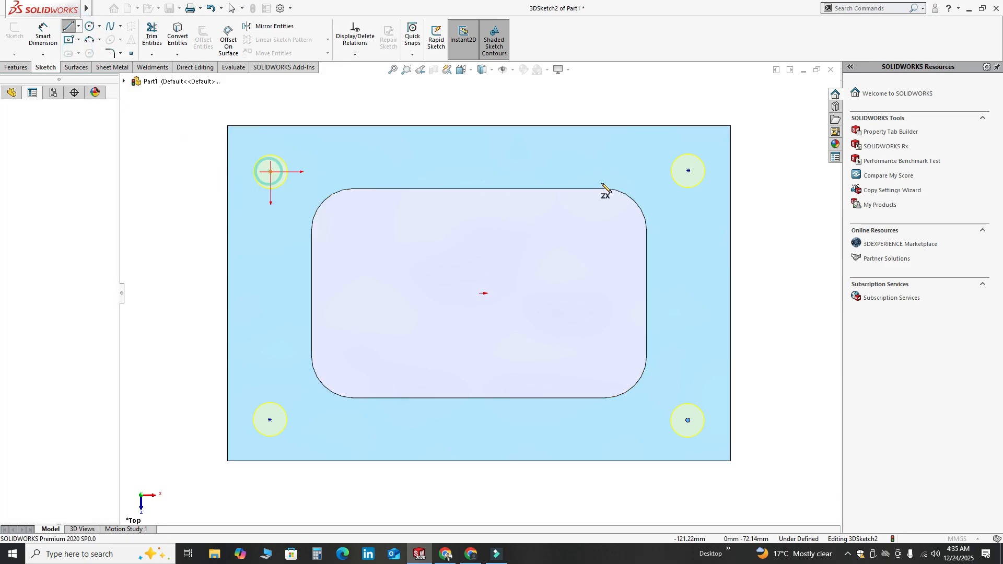
{"action": "left_click", "coordinate": [688, 170]}
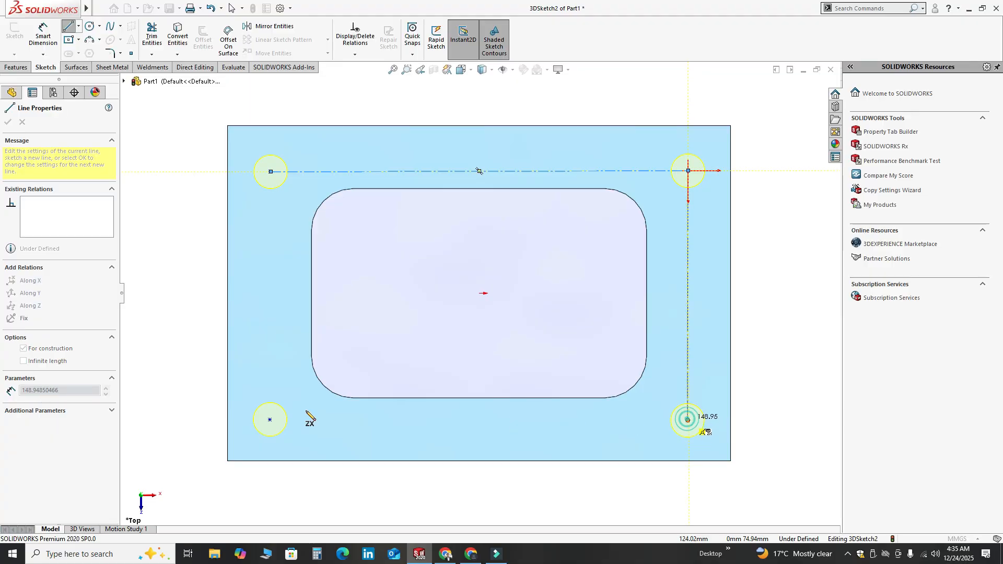
{"action": "left_click", "coordinate": [687, 420]}
{"action": "left_click", "coordinate": [270, 419]}
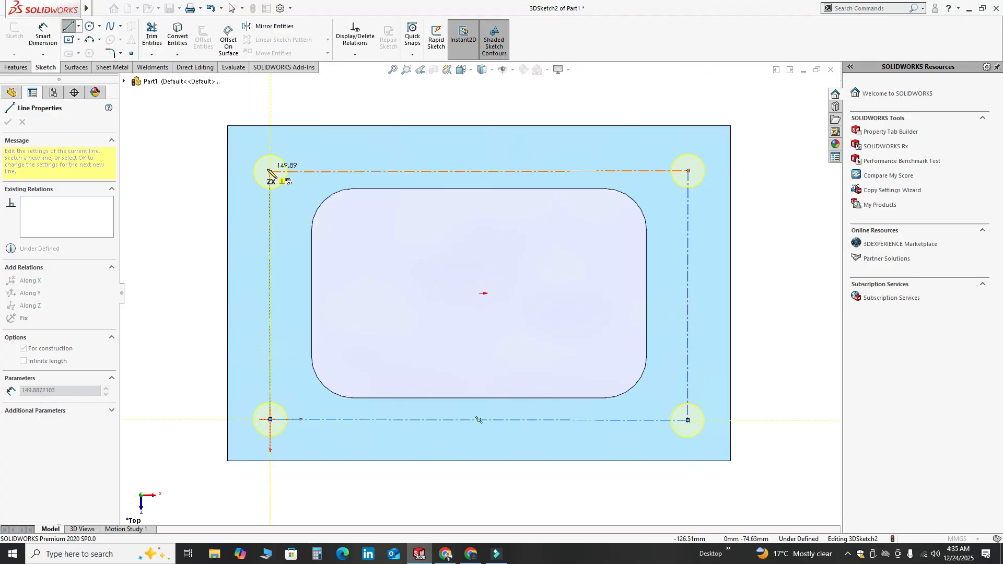
{"action": "left_click", "coordinate": [270, 171]}
{"action": "key", "text": "Escape"}
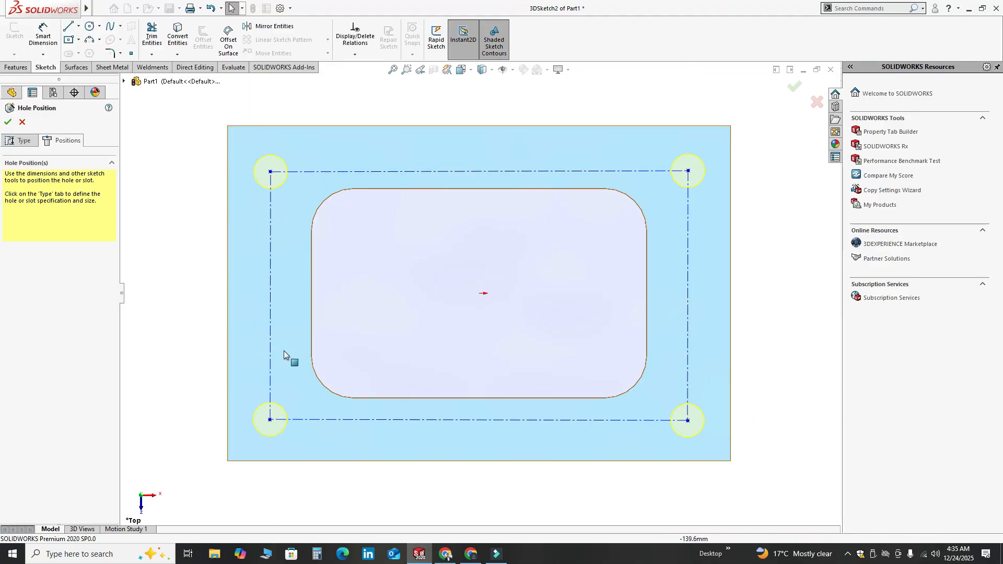
Constrain the upper centerline along X and the right centerline along Z in the hole position sketch
{"action": "left_click", "coordinate": [360, 171]}
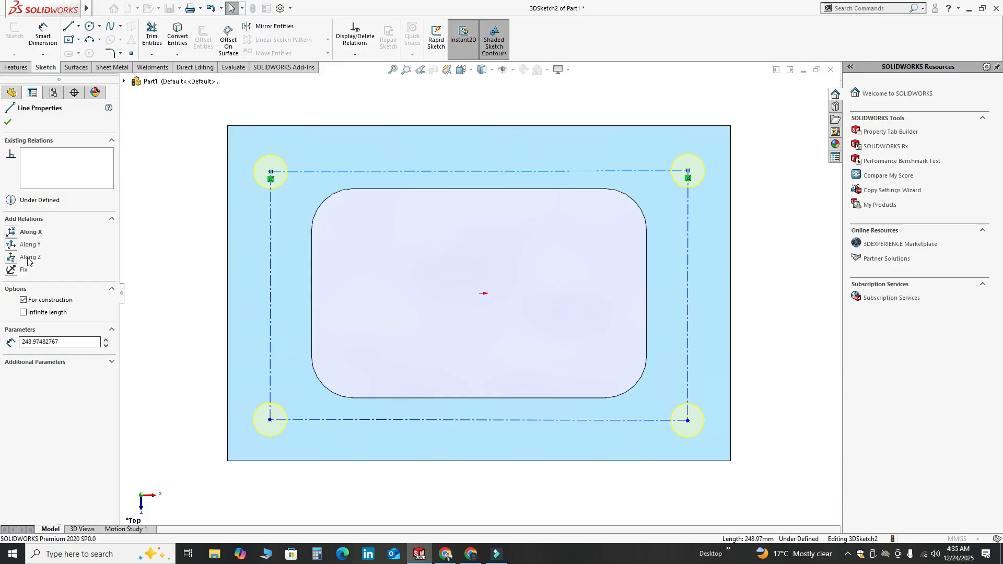
{"action": "left_click", "coordinate": [11, 232]}
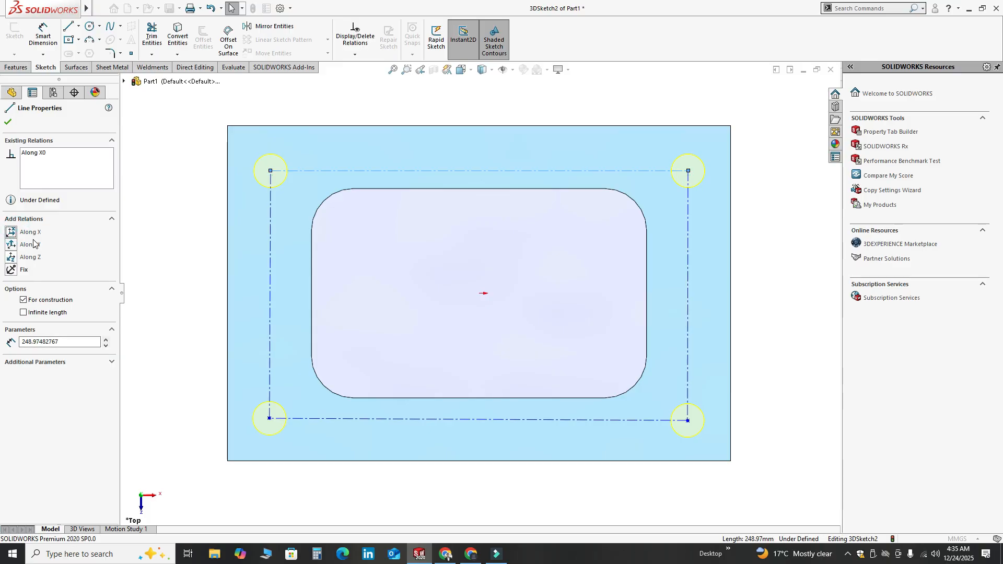
{"action": "left_click", "coordinate": [8, 123]}
{"action": "left_click", "coordinate": [686, 256]}
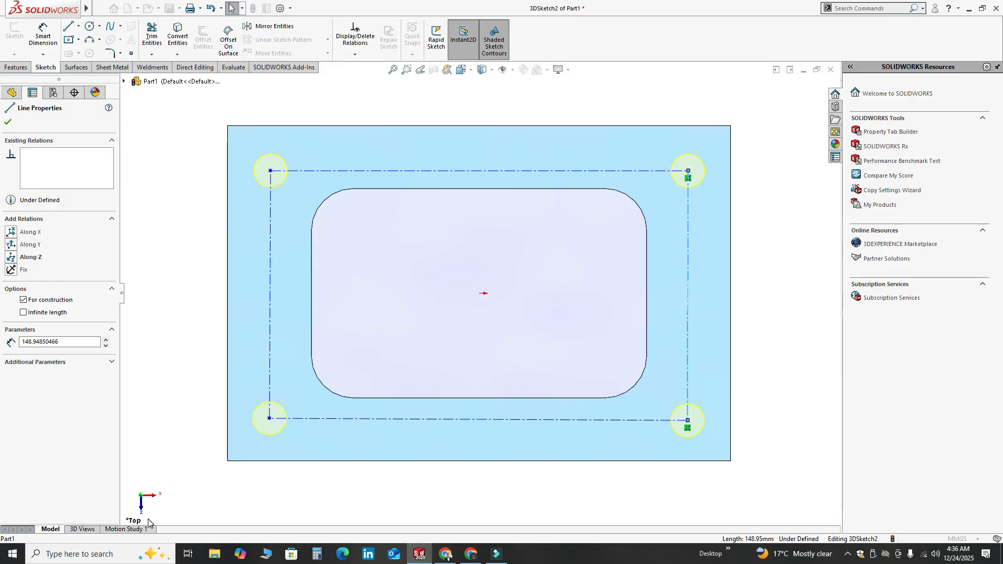
{"action": "left_click", "coordinate": [11, 257]}
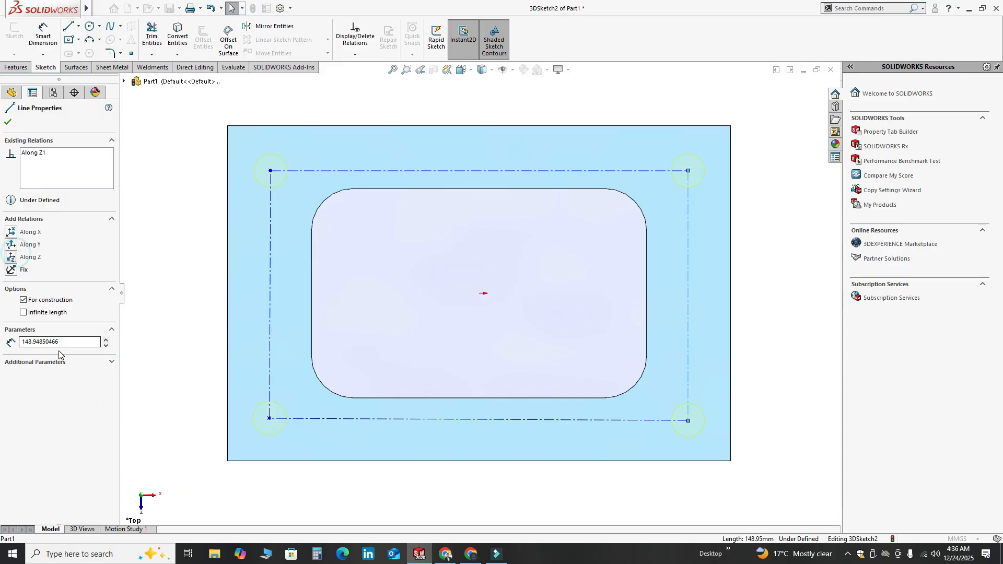
{"action": "left_click", "coordinate": [8, 123]}
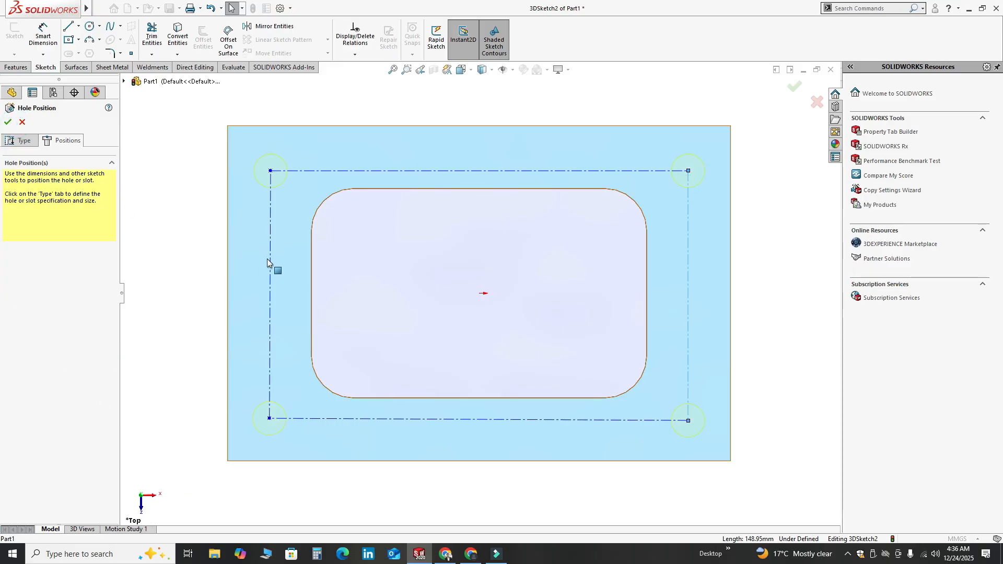
Constrain the left centerline along Z and the lower centerline along X
{"action": "left_click", "coordinate": [270, 270]}
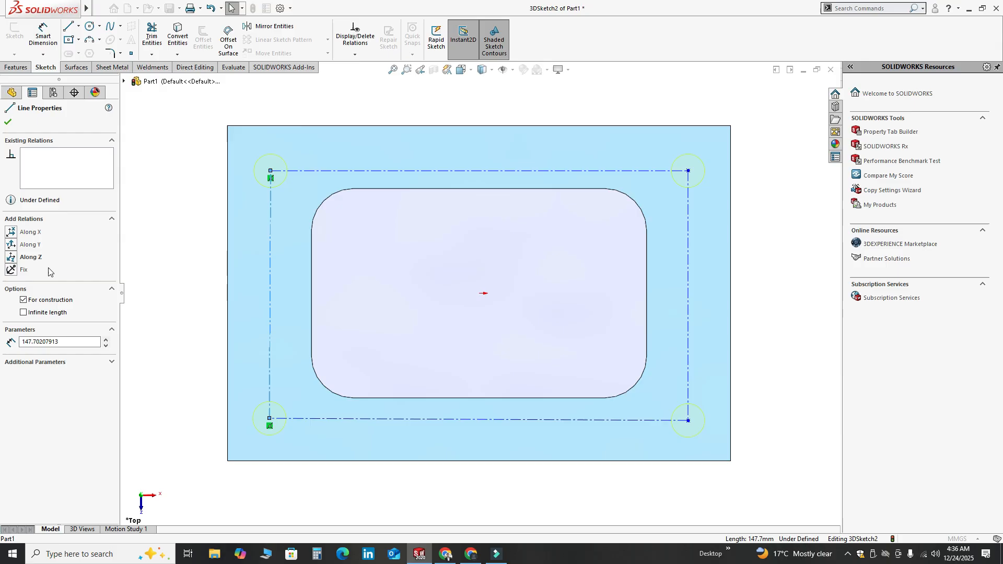
{"action": "left_click", "coordinate": [11, 257]}
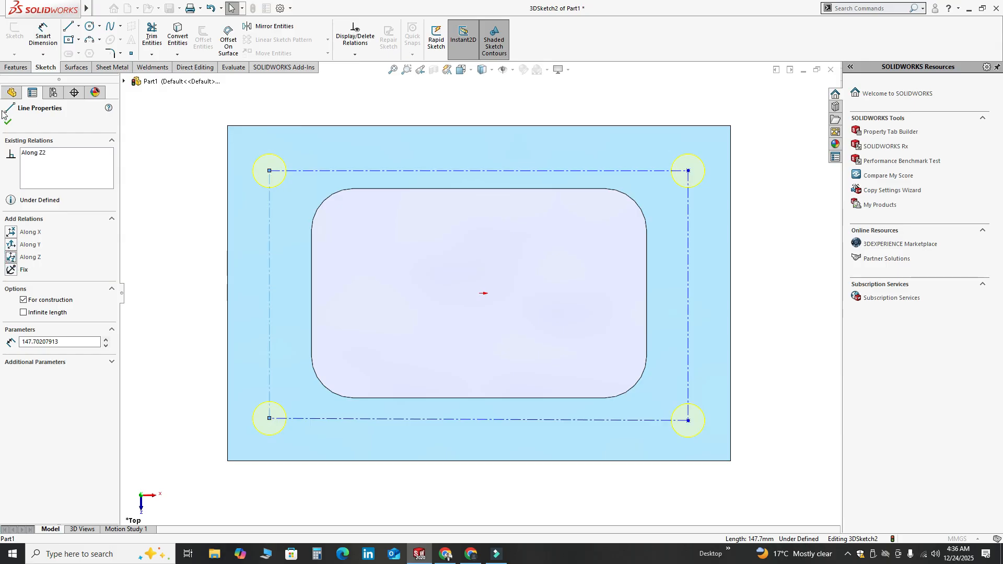
{"action": "left_click", "coordinate": [317, 418]}
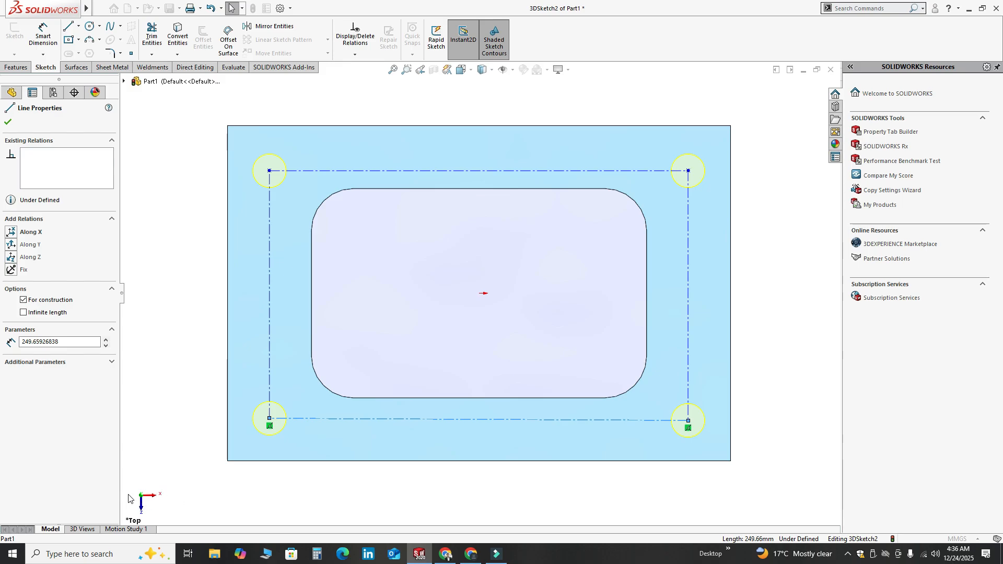
{"action": "left_click", "coordinate": [11, 232]}
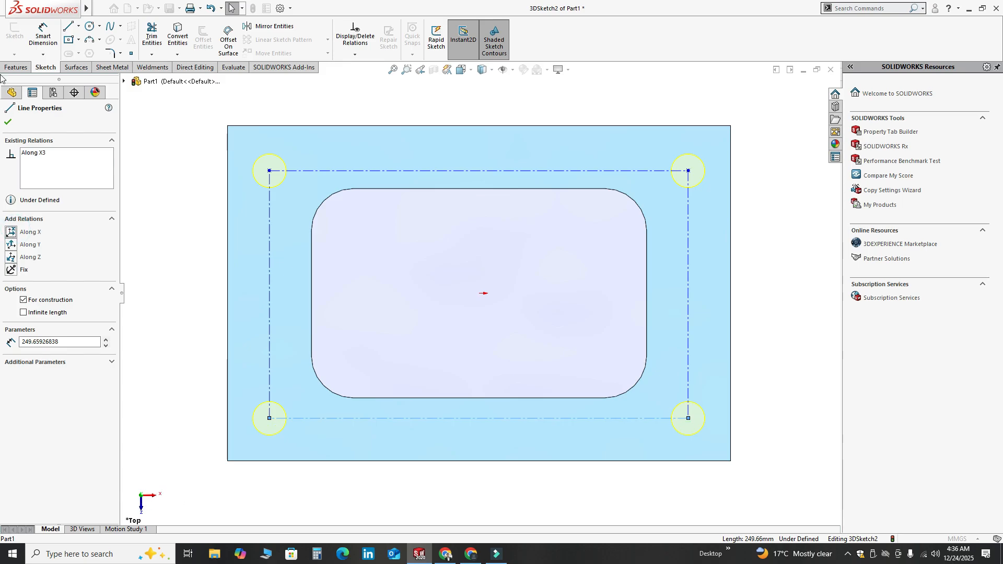
{"action": "left_click", "coordinate": [8, 122]}
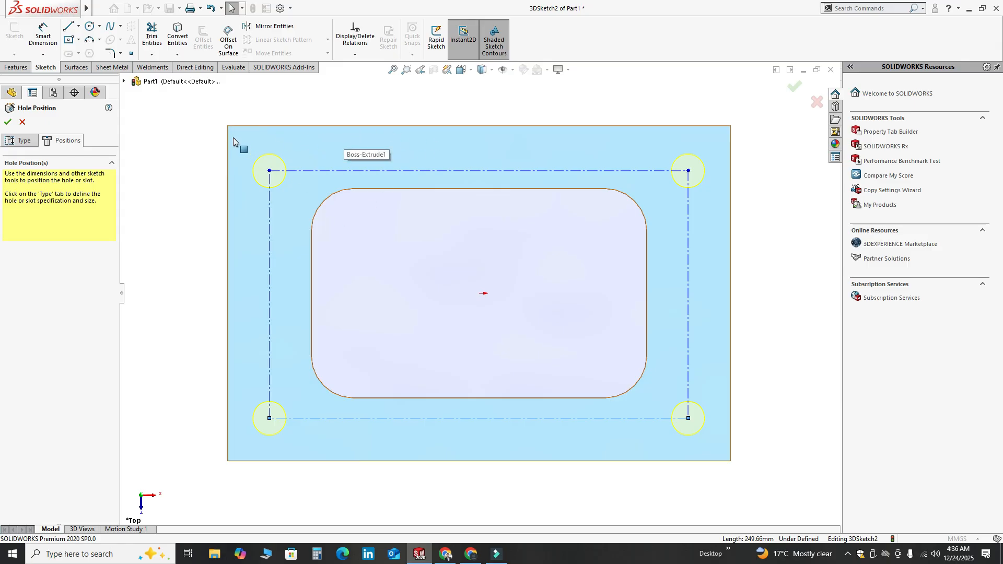
Dimension the upper centerline 25 mm from the block's upper edge
{"action": "left_click", "coordinate": [44, 35]}
{"action": "left_click", "coordinate": [456, 125]}
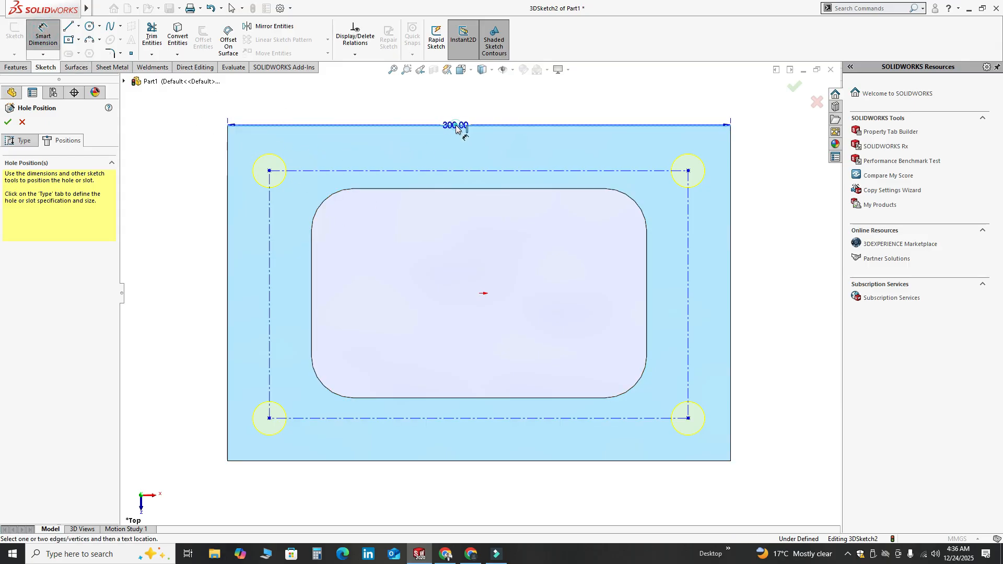
{"action": "left_click", "coordinate": [448, 171]}
{"action": "left_click", "coordinate": [432, 151]}
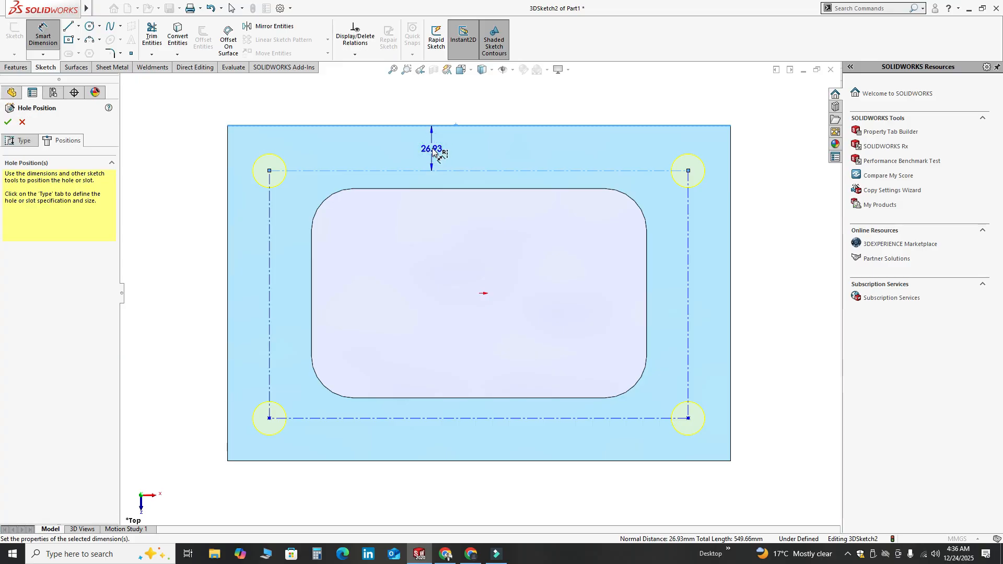
{"action": "type", "text": "25"}
{"action": "key", "text": "Return"}
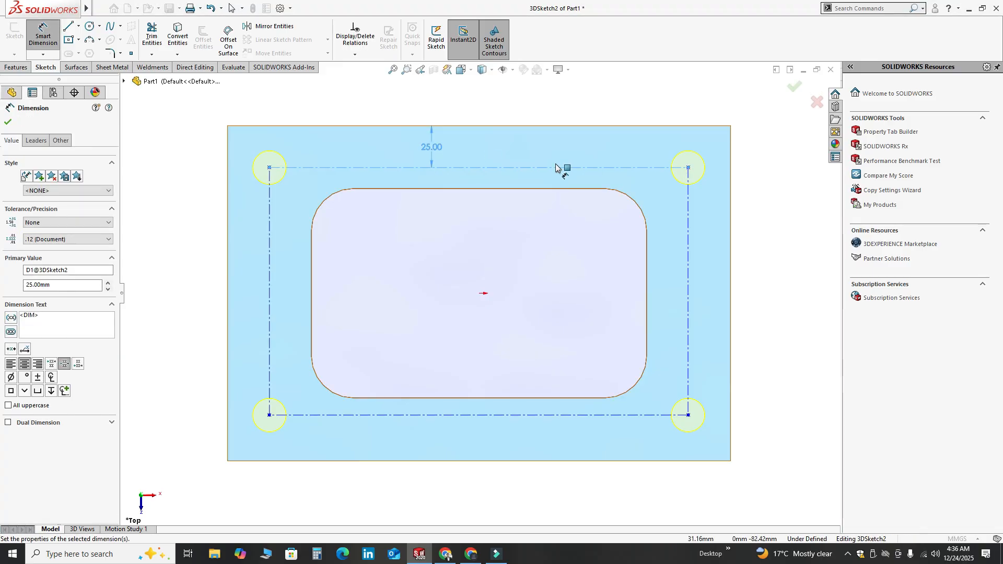
Dimension the distance between the right centerline and the block's right edge
{"action": "left_click", "coordinate": [689, 230]}
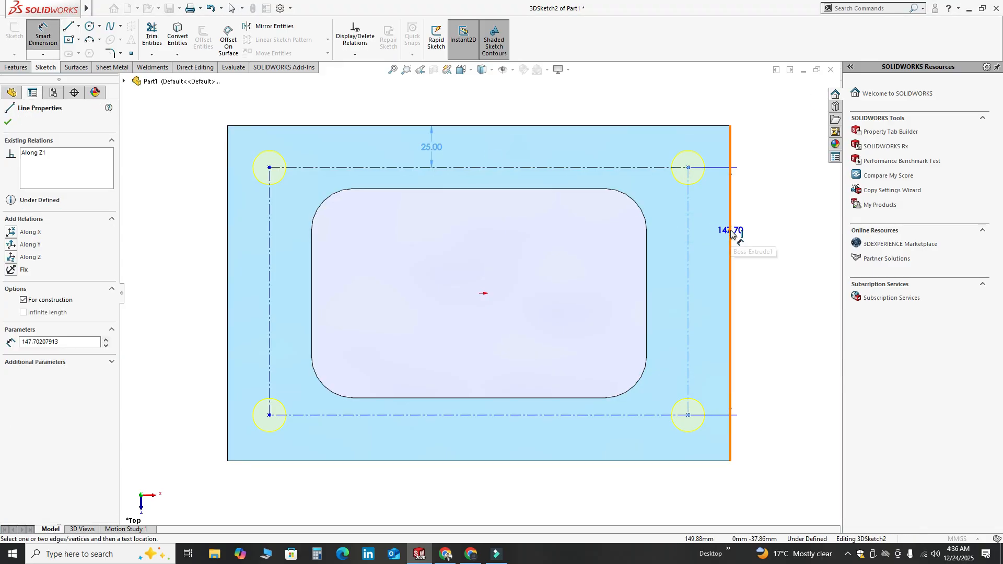
{"action": "left_click", "coordinate": [730, 231]}
{"action": "left_click", "coordinate": [726, 230]}
{"action": "type", "text": "25"}
{"action": "key", "text": "Return"}
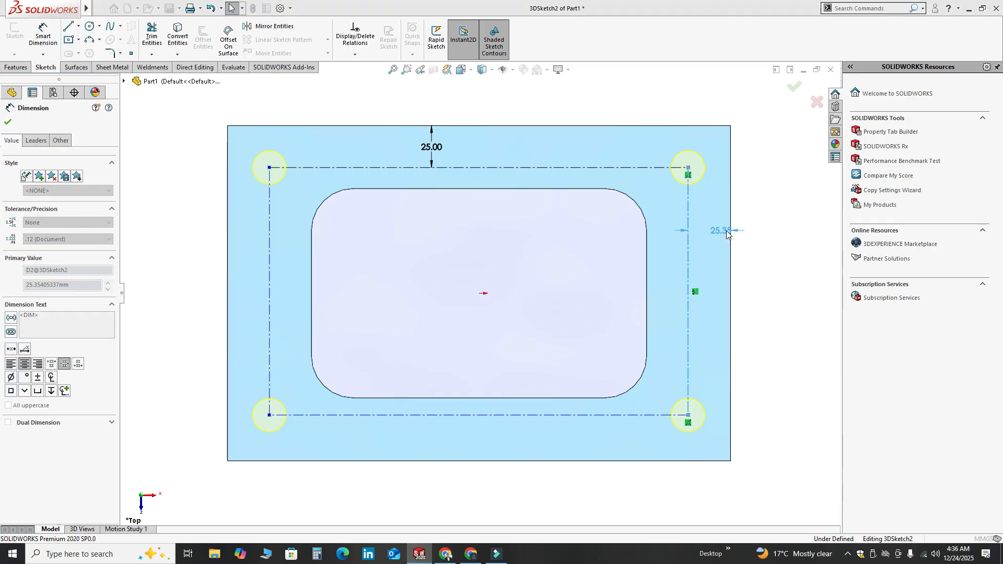
Dimension the lower centerline 25 mm from the block's lower edge
{"action": "left_click", "coordinate": [459, 415]}
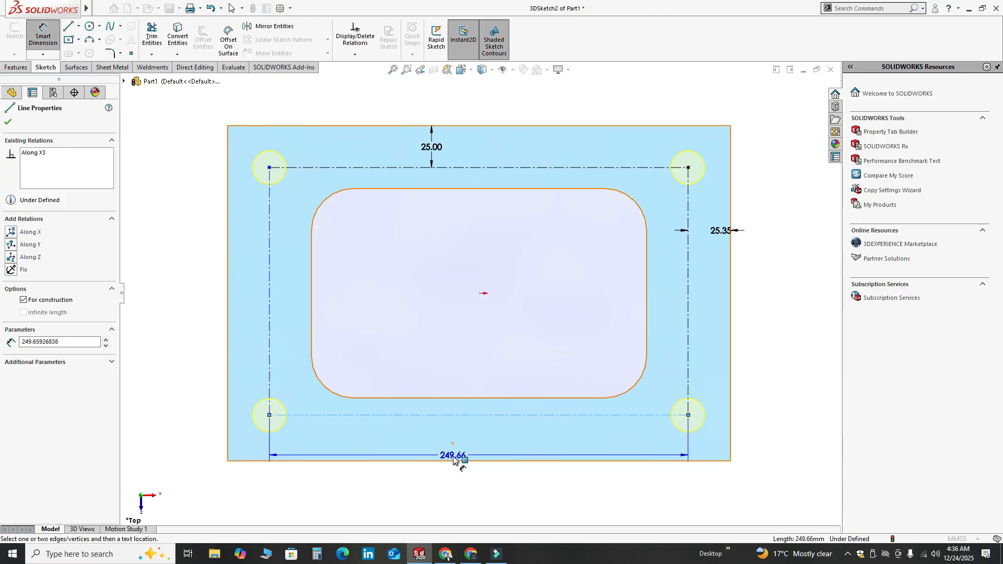
{"action": "left_click", "coordinate": [453, 461]}
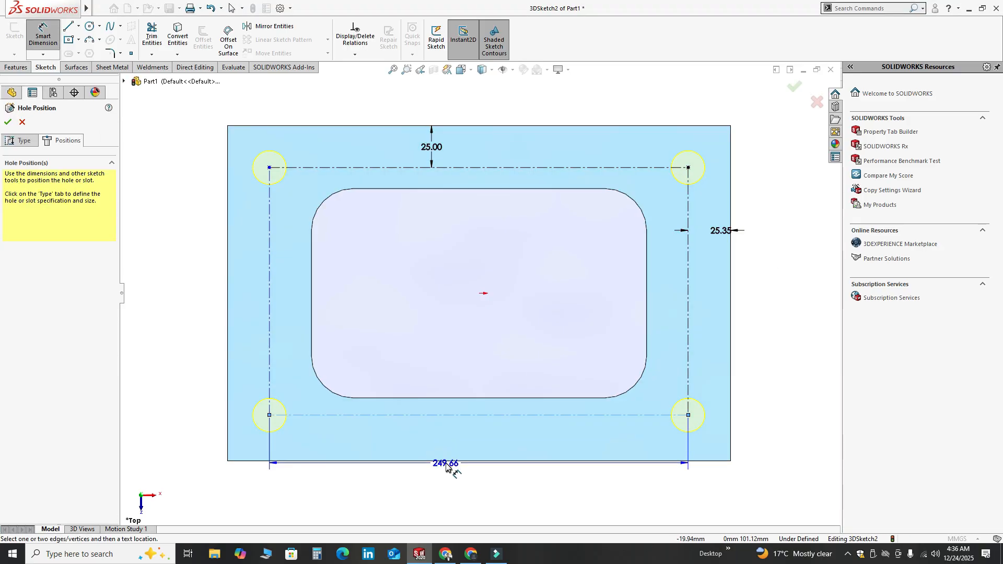
{"action": "left_click", "coordinate": [445, 461]}
{"action": "left_click", "coordinate": [445, 440]}
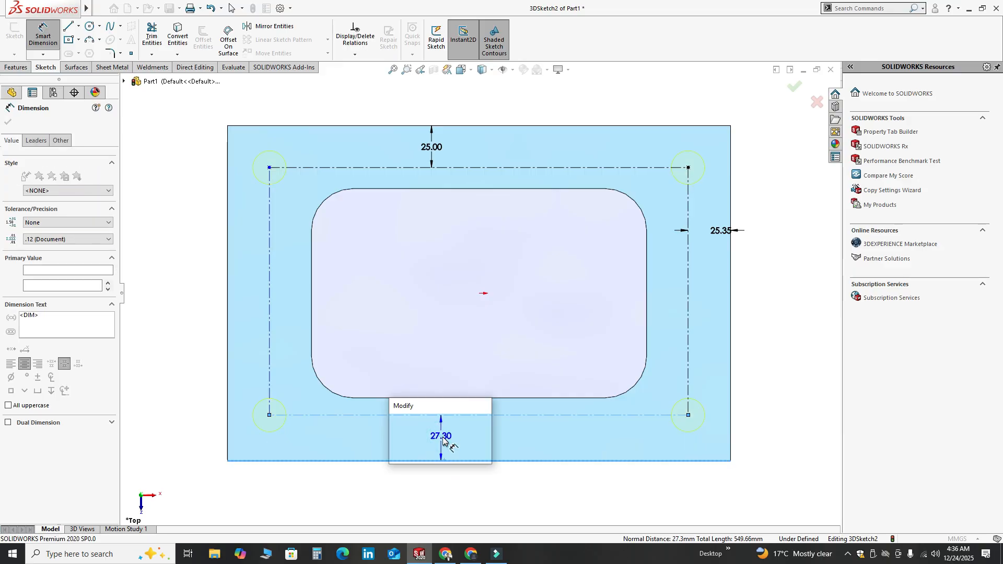
{"action": "type", "text": "25"}
{"action": "key", "text": "Return"}
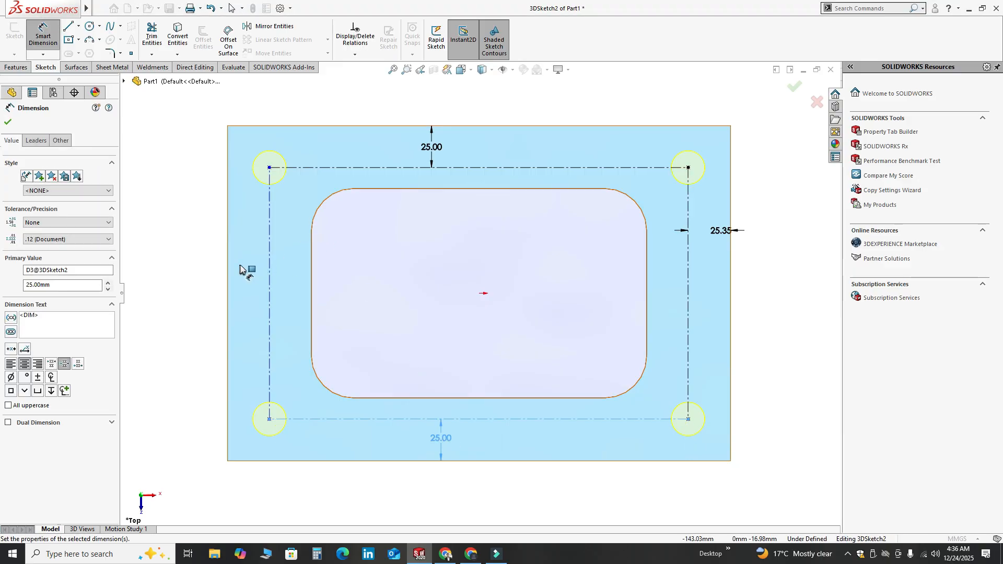
Dimension the left centerline 25 mm from the block's left edge and finish dimensioning
{"action": "left_click", "coordinate": [270, 279]}
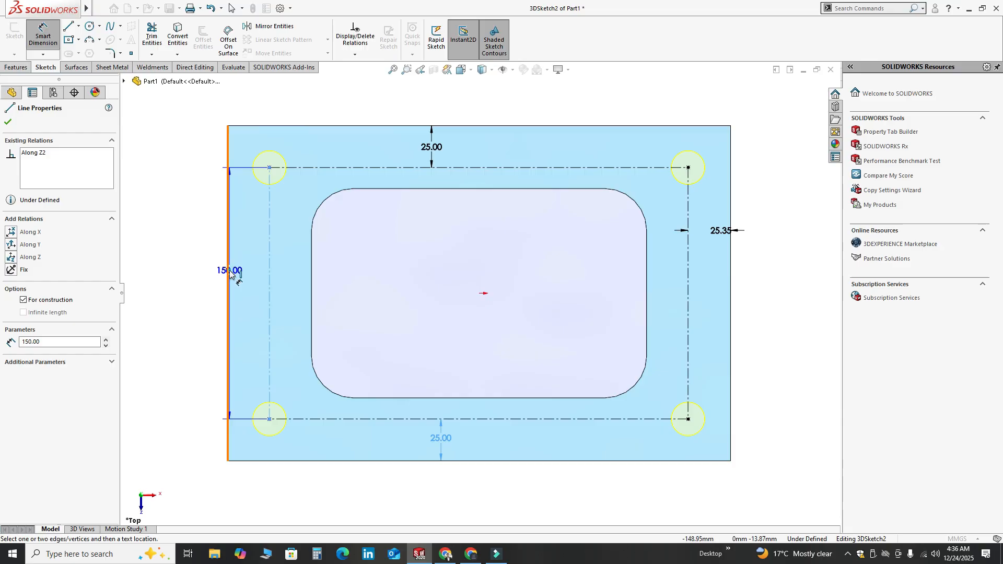
{"action": "left_click", "coordinate": [230, 271]}
{"action": "left_click", "coordinate": [243, 271]}
{"action": "type", "text": "25"}
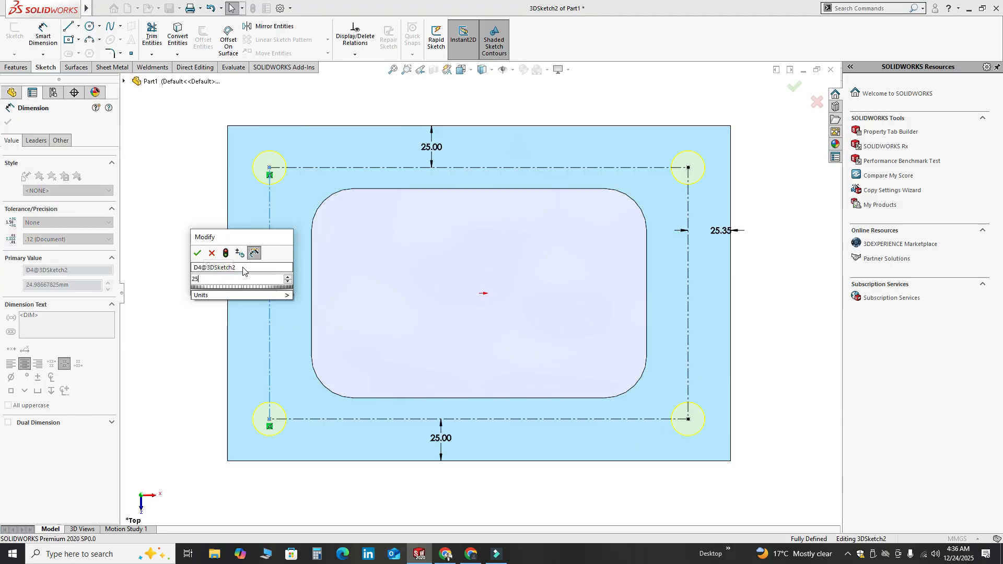
{"action": "key", "text": "Return"}
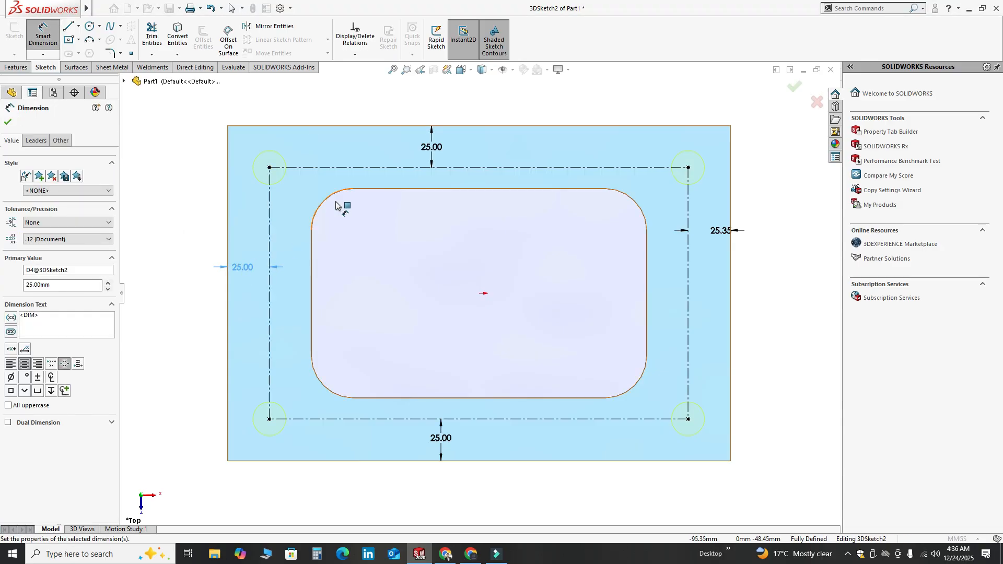
{"action": "middle_click_drag", "start_coordinate": [464, 359], "coordinate": [470, 251]}
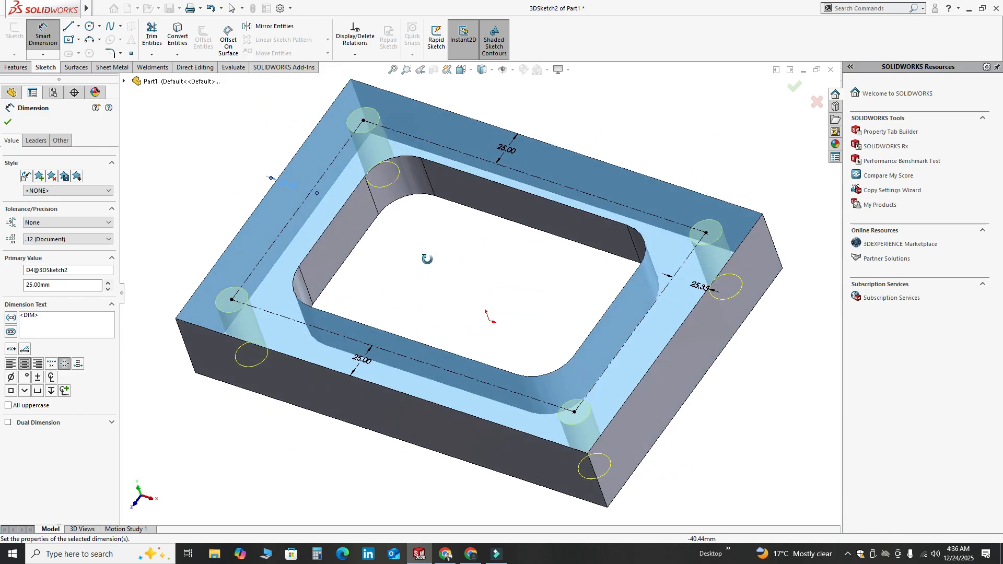
{"action": "left_click", "coordinate": [8, 122]}
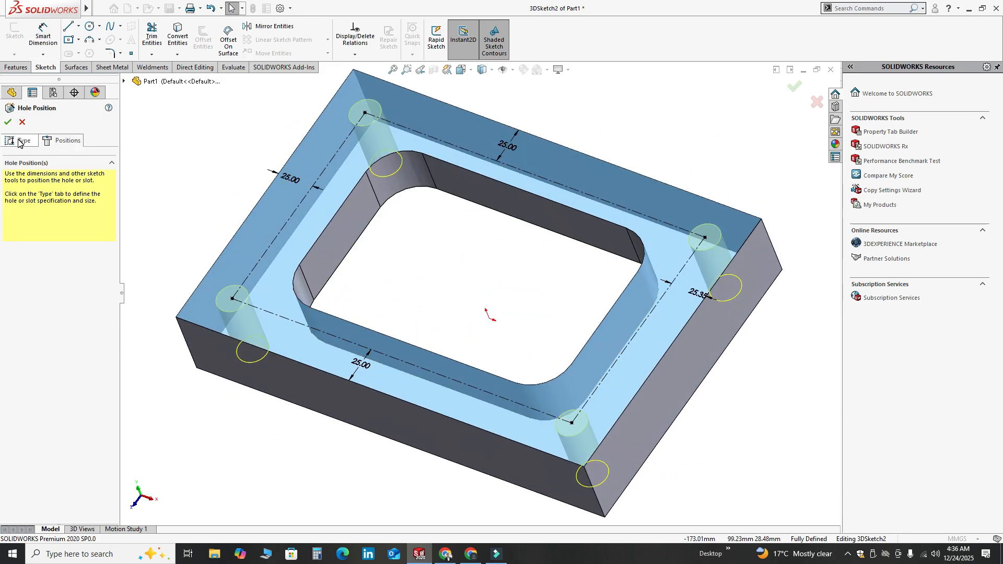
Set the end condition of the four 20 mm dowel holes to Through All and complete the Hole Wizard feature
{"action": "left_click", "coordinate": [18, 141]}
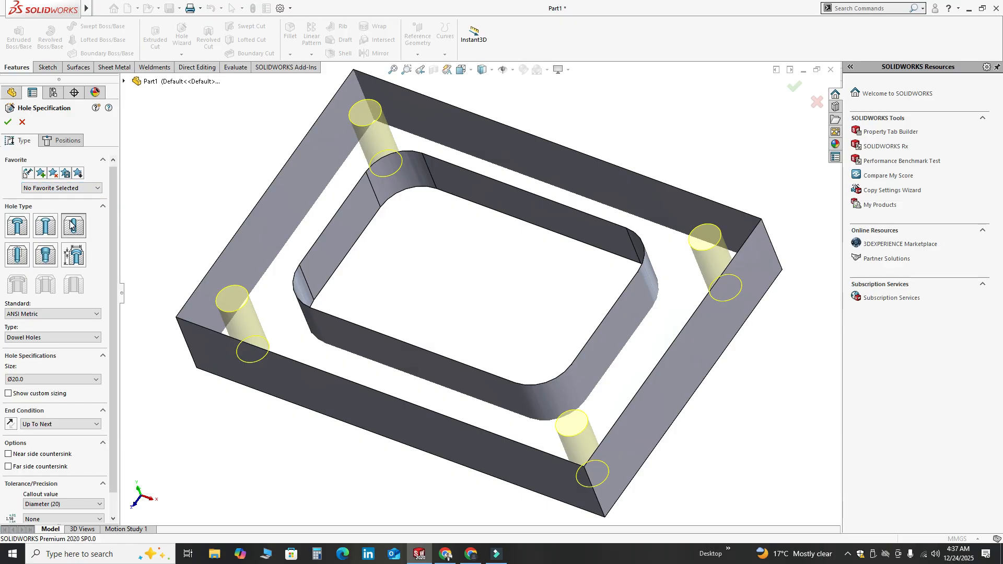
{"action": "scroll", "coordinate": [113, 255], "scroll_direction": "down", "scroll_amount": 1}
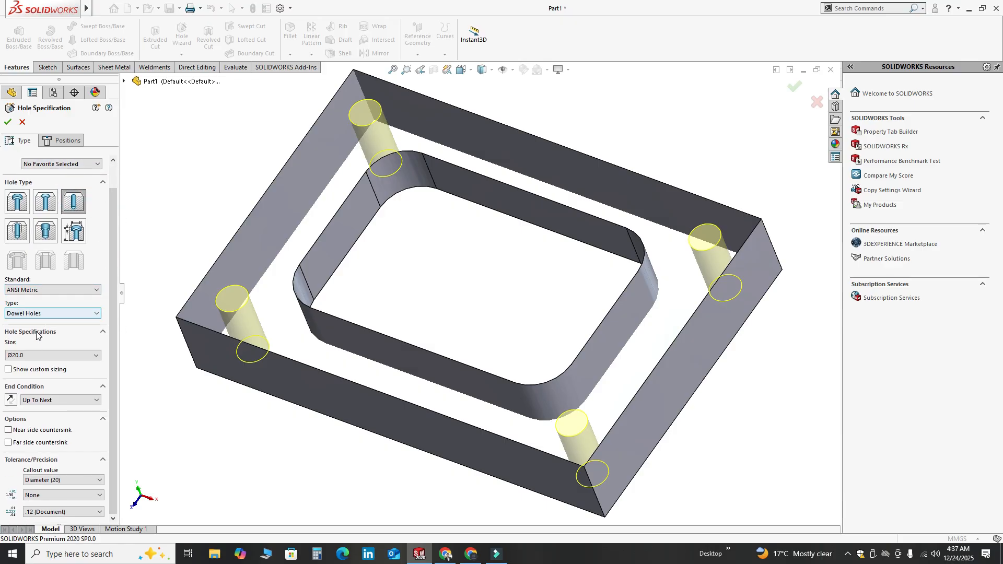
{"action": "left_click", "coordinate": [47, 355]}
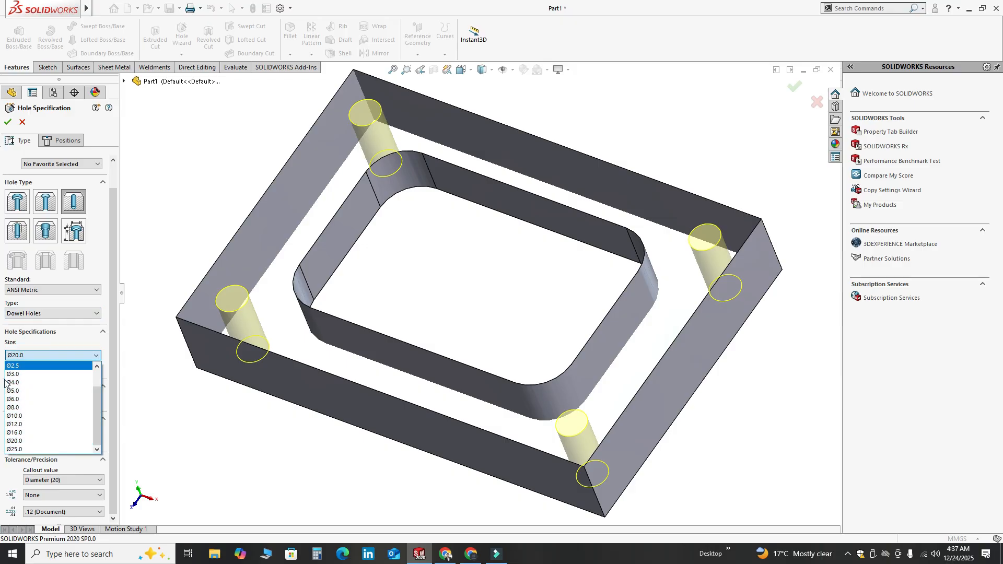
{"action": "left_click", "coordinate": [48, 331]}
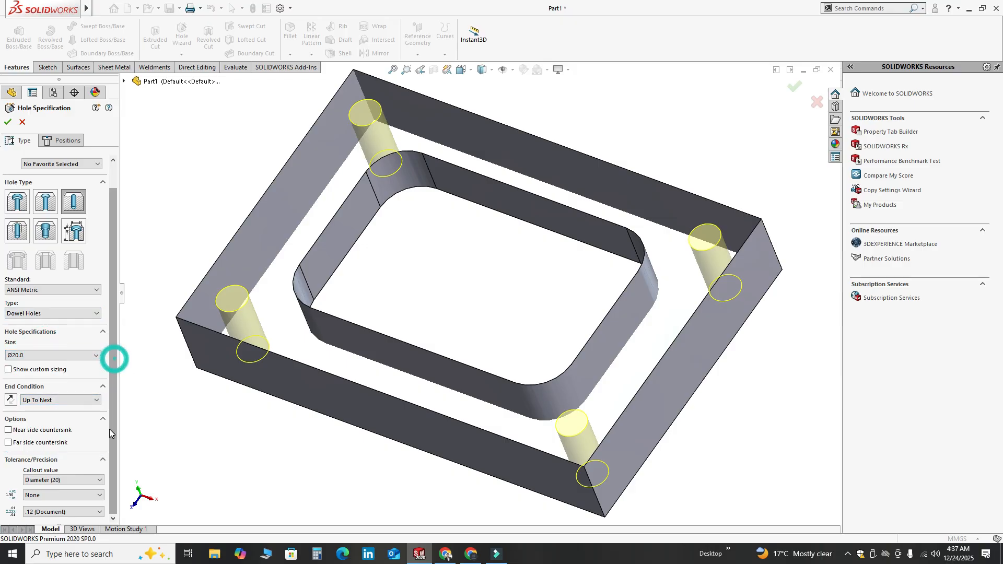
{"action": "left_click", "coordinate": [57, 400]}
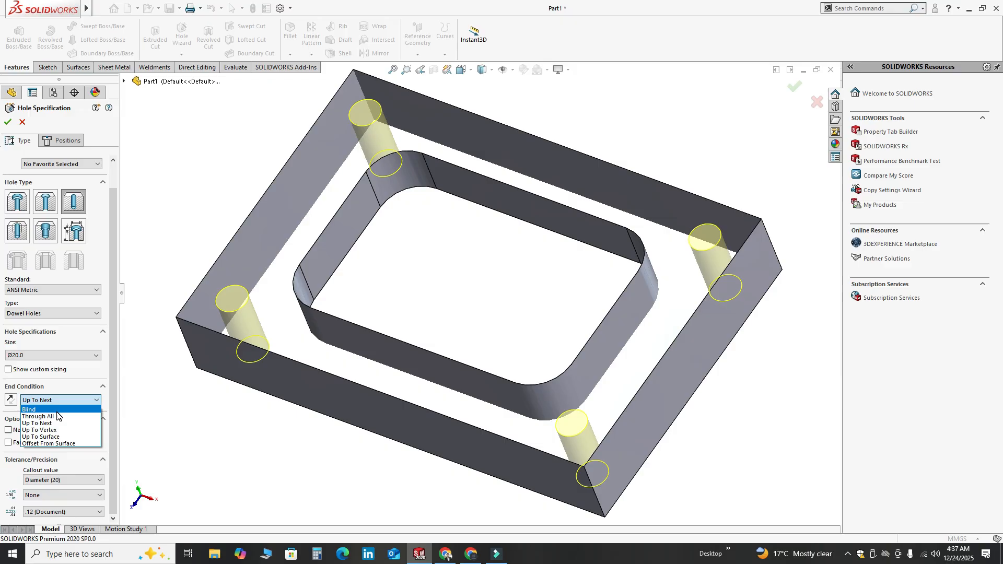
{"action": "left_click", "coordinate": [54, 417]}
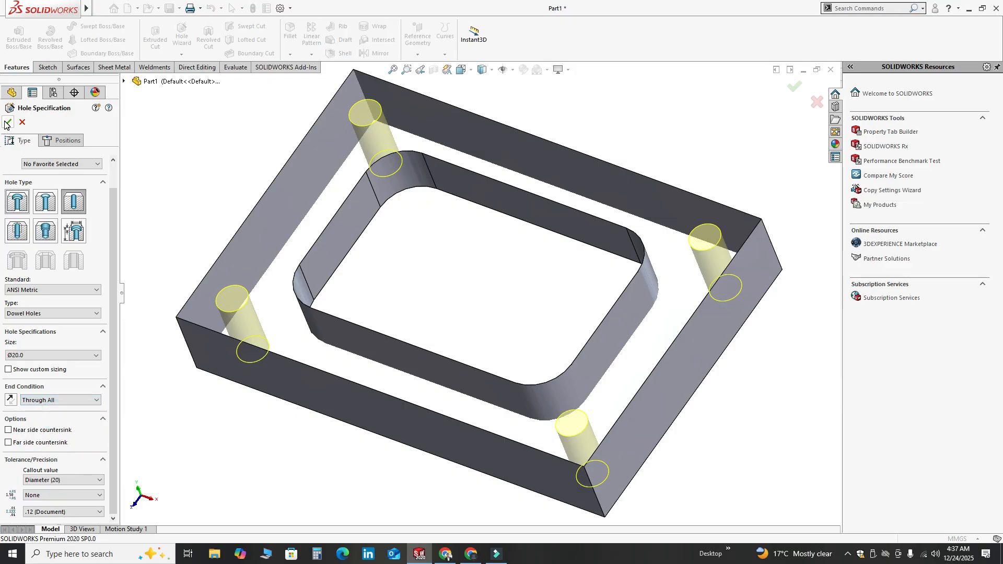
{"action": "middle_click_drag", "start_coordinate": [208, 184], "coordinate": [432, 265]}
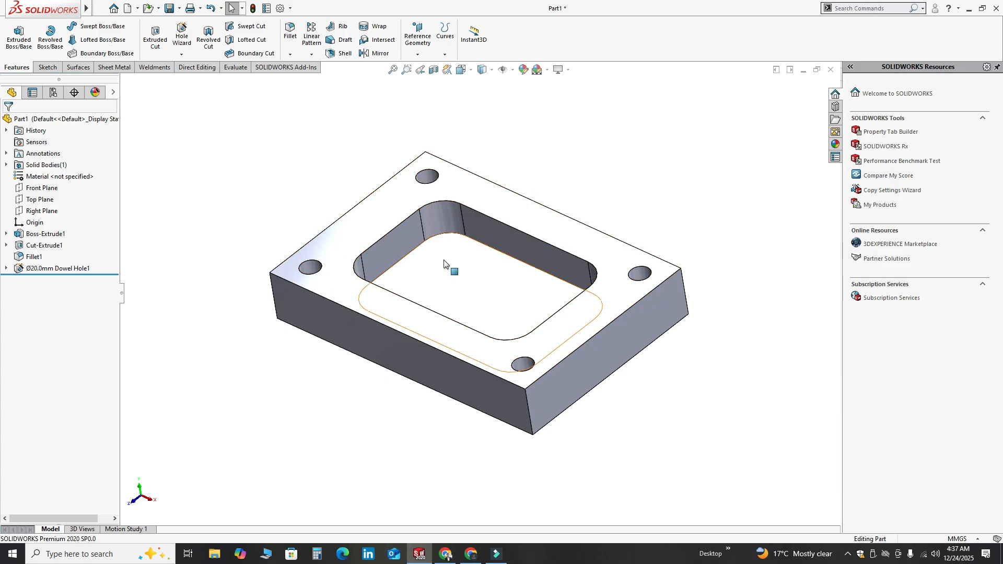
{"action": "middle_click_drag", "start_coordinate": [450, 267], "coordinate": [473, 256]}
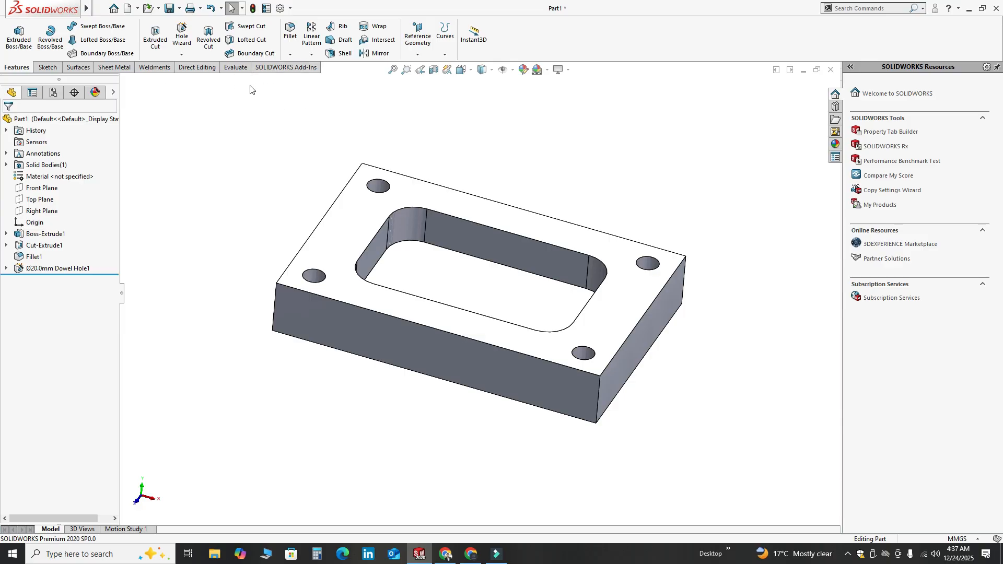
Bring up the SOLIDWORKS add-in commands and look through the command sets that can be shown
{"action": "left_click", "coordinate": [280, 67]}
{"action": "right_click", "coordinate": [274, 70]}
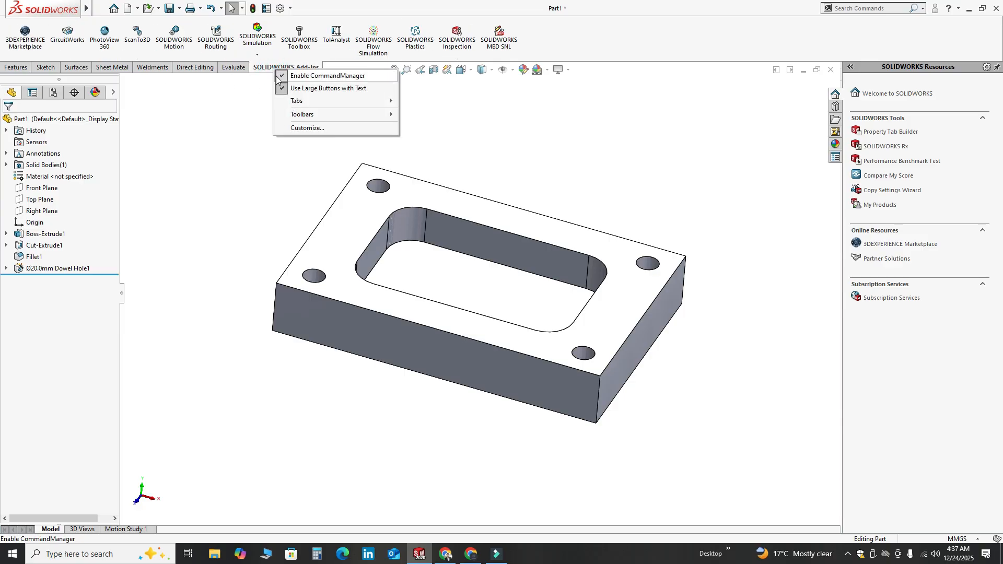
{"action": "mouse_move", "coordinate": [293, 101]}
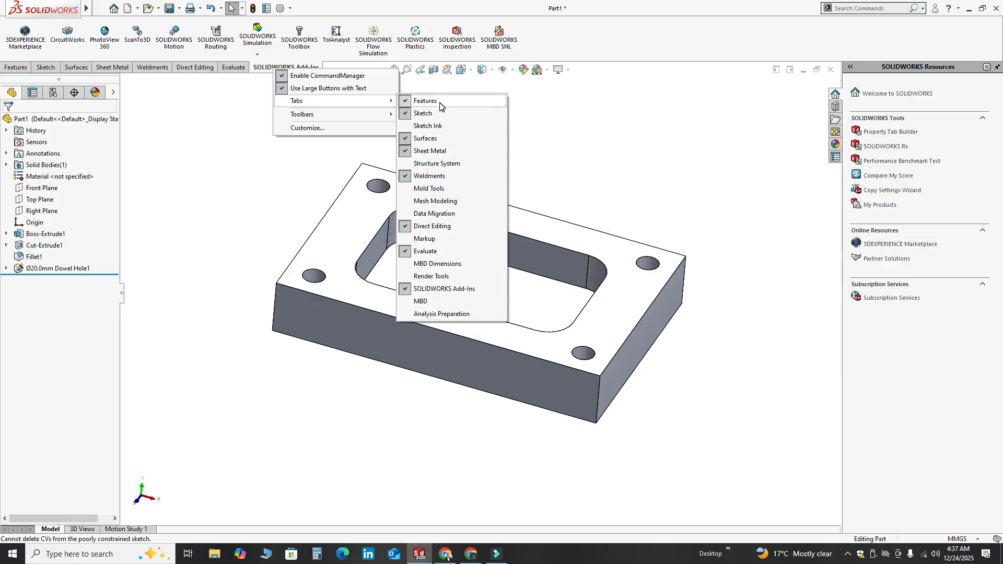
{"action": "left_click", "coordinate": [273, 192]}
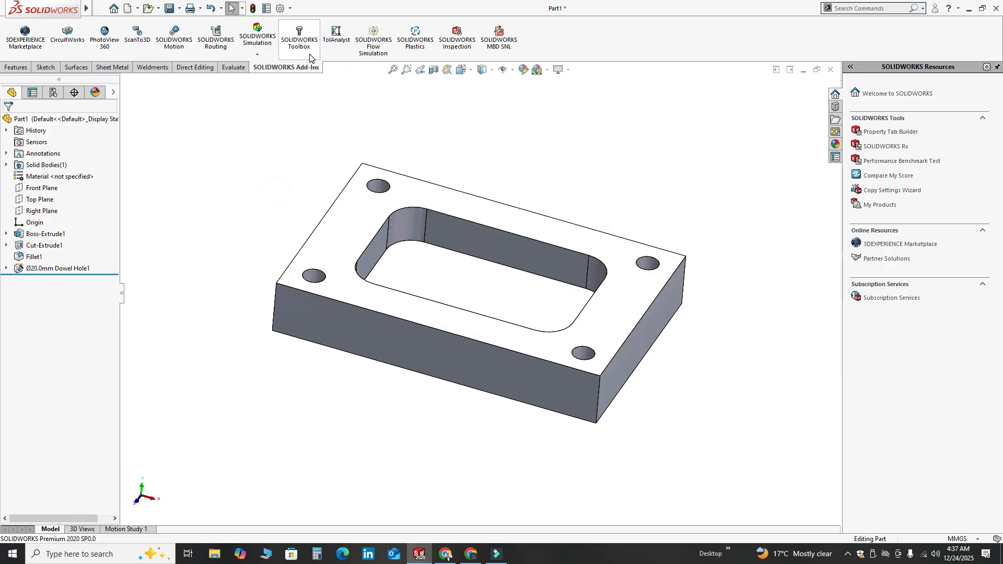
Load the SOLIDWORKS CAM 2020 add-in for the current session
{"action": "left_click", "coordinate": [290, 11]}
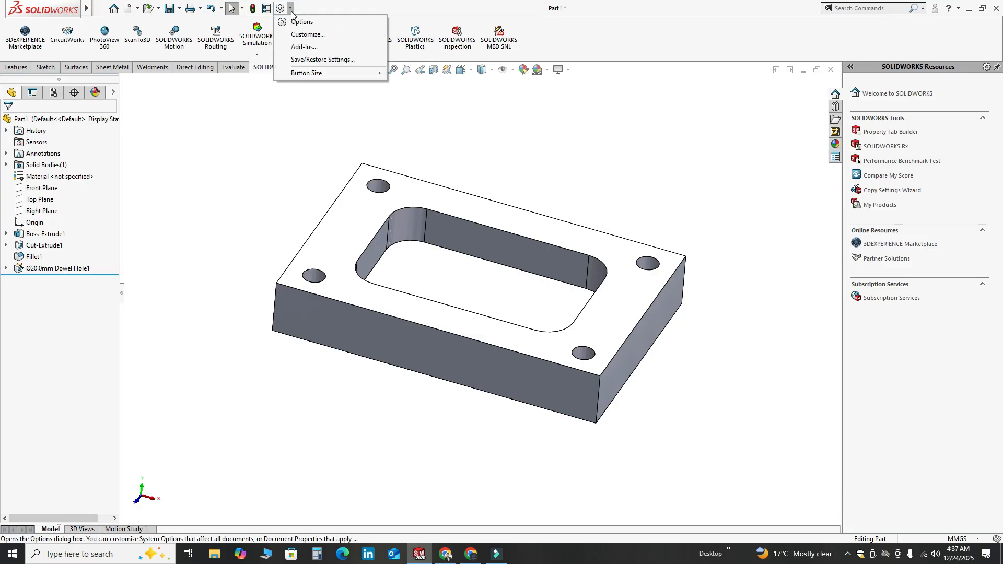
{"action": "left_click", "coordinate": [302, 47]}
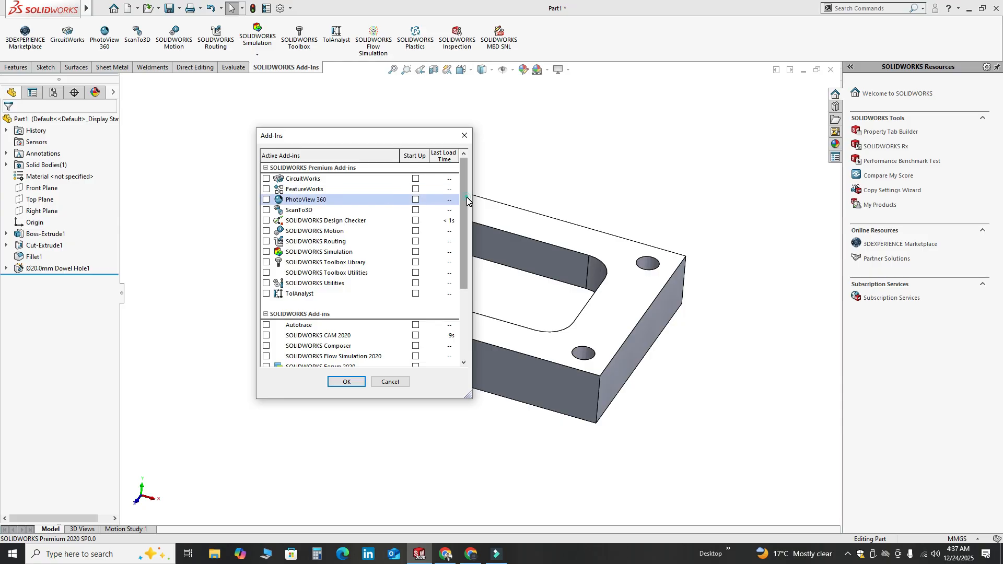
{"action": "left_click_drag", "start_coordinate": [467, 200], "coordinate": [468, 277]}
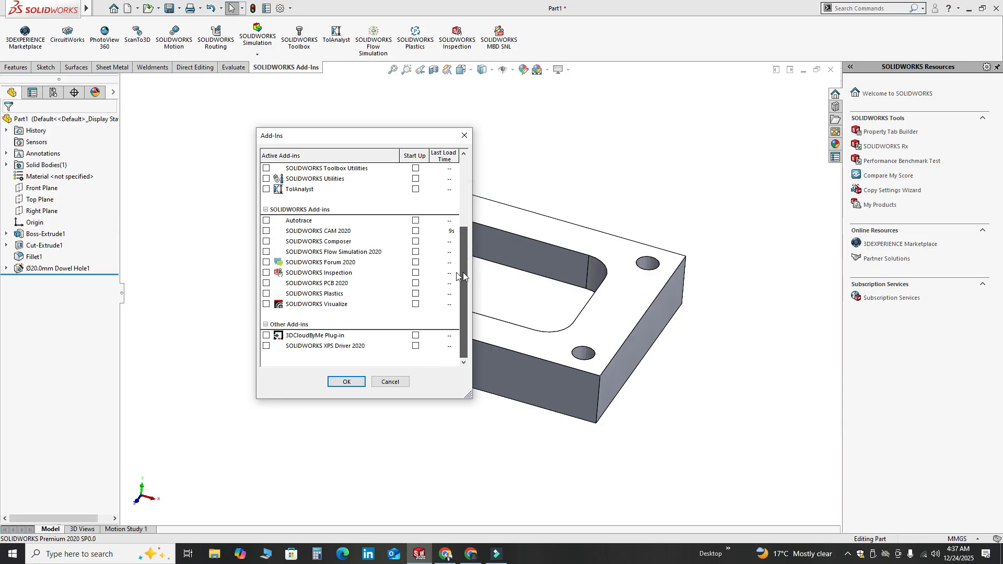
{"action": "left_click", "coordinate": [266, 231]}
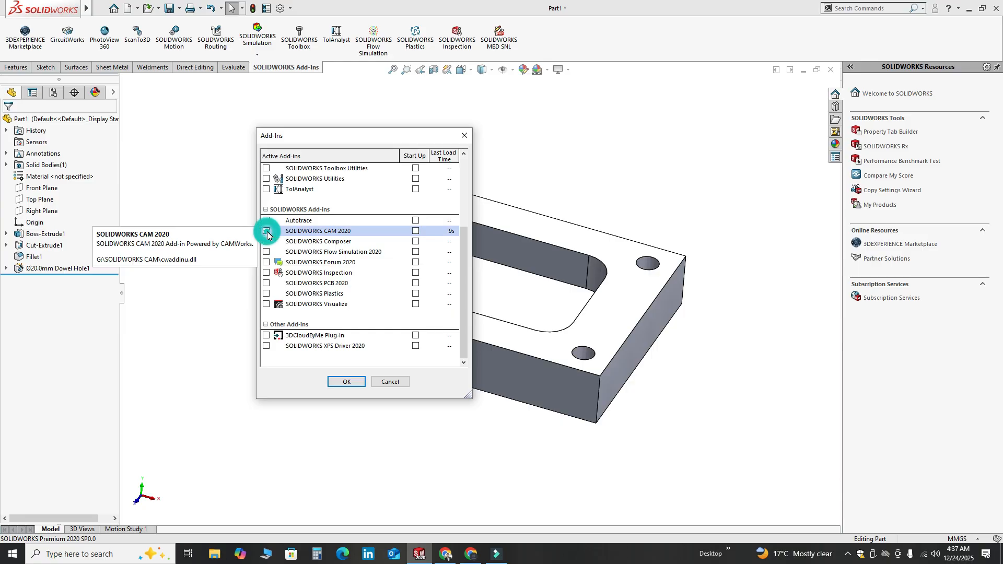
{"action": "left_click", "coordinate": [344, 381]}
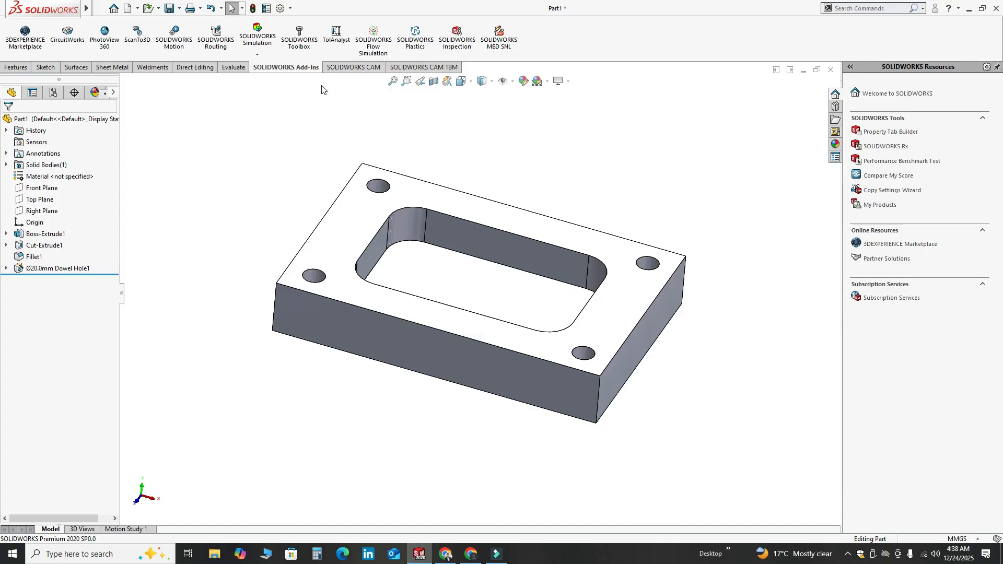
Bring up the SOLIDWORKS CAM commands and look over the CAM feature tree alongside the part's design tree
{"action": "left_click", "coordinate": [358, 68]}
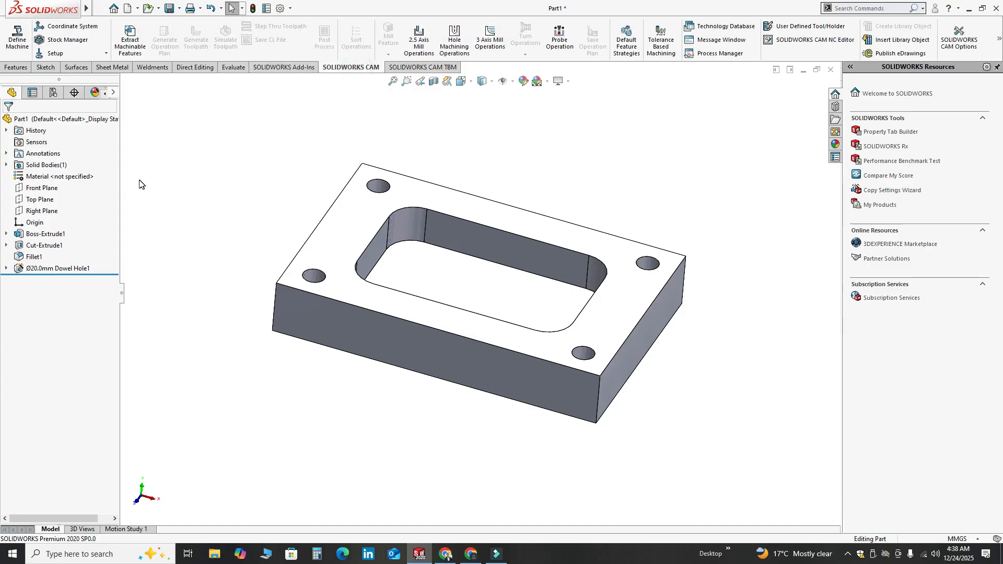
{"action": "left_click_drag", "start_coordinate": [120, 165], "coordinate": [210, 166]}
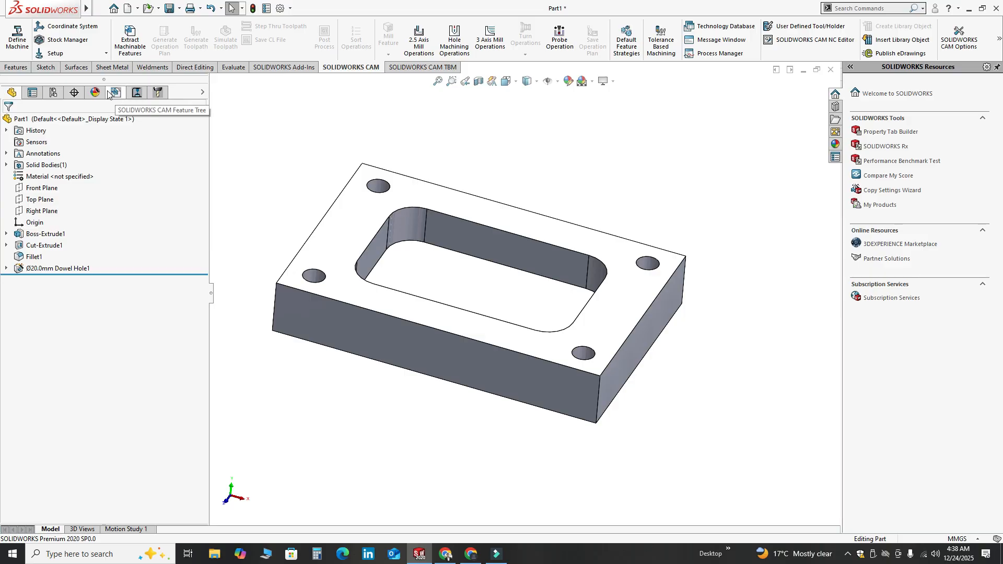
{"action": "left_click", "coordinate": [116, 92]}
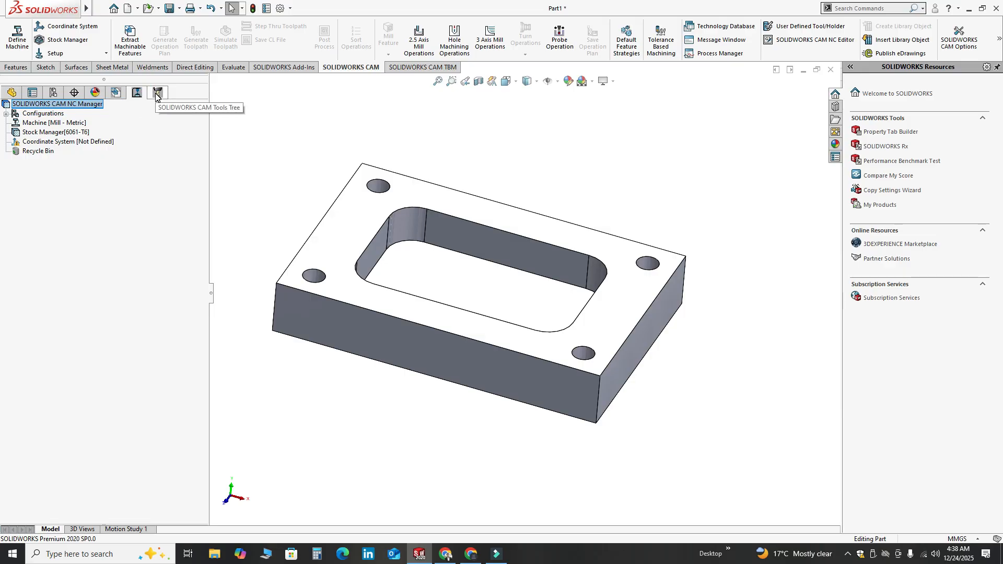
{"action": "left_click", "coordinate": [12, 92]}
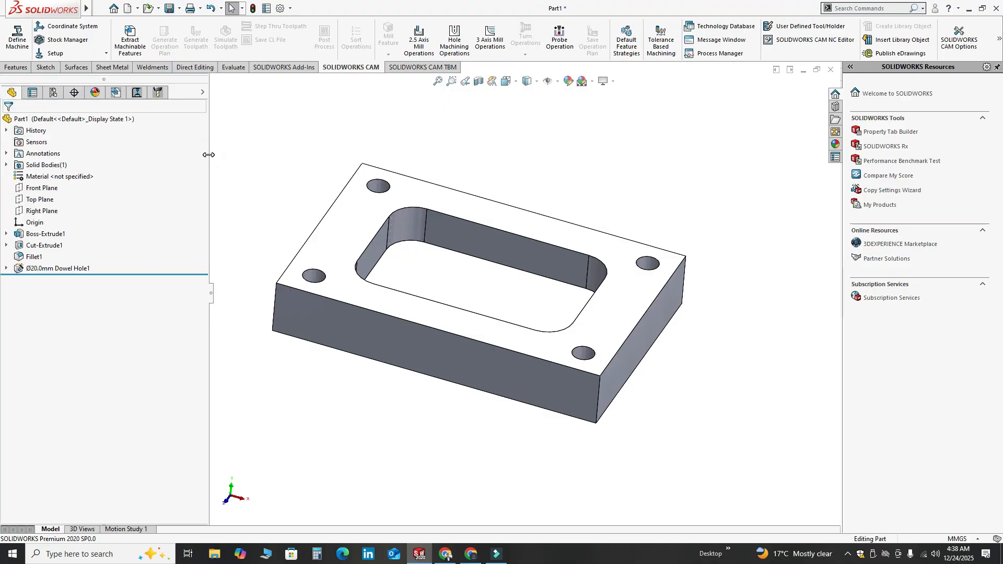
{"action": "left_click_drag", "start_coordinate": [208, 155], "coordinate": [141, 158]}
{"action": "left_click", "coordinate": [276, 156]}
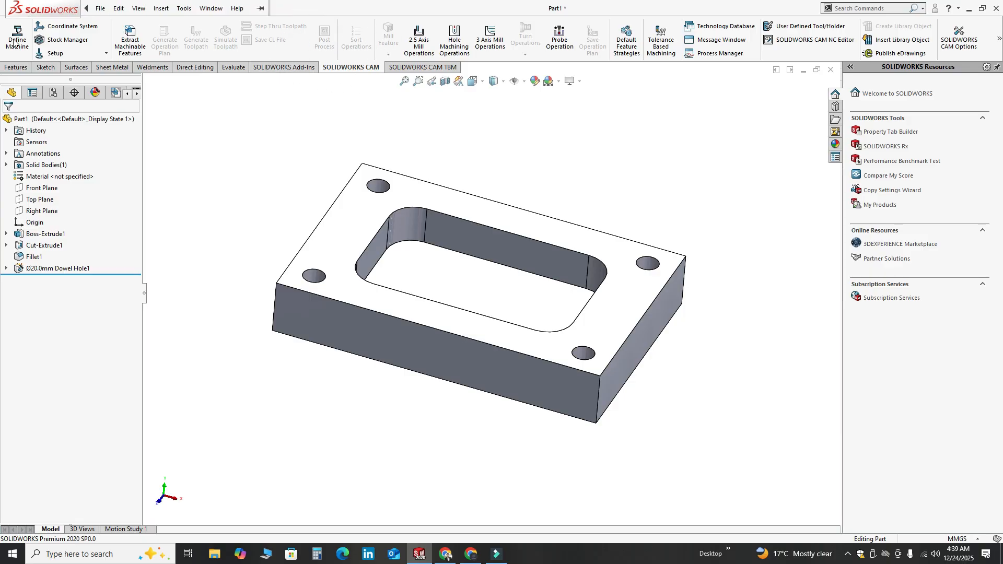
{"action": "left_click", "coordinate": [237, 9]}
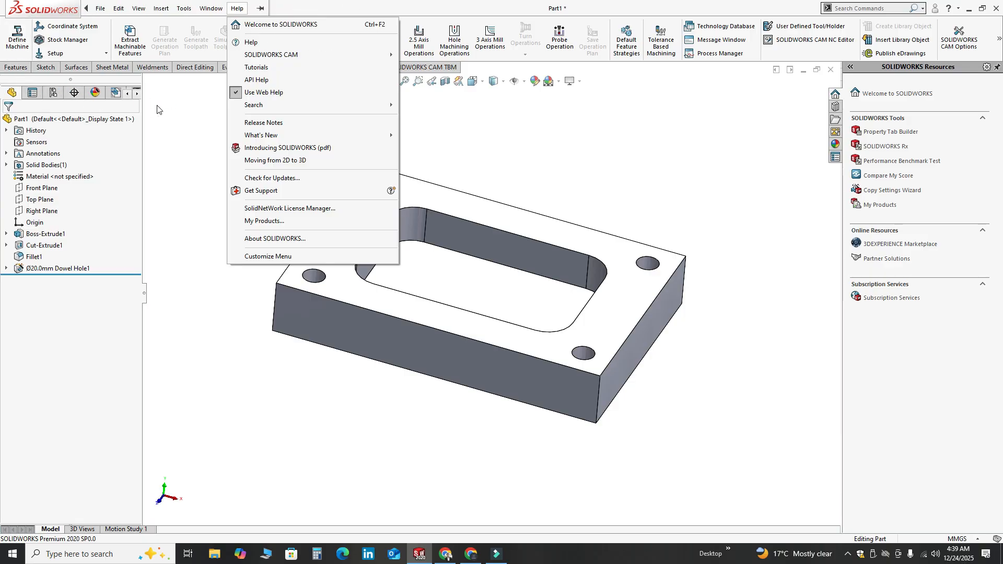
{"action": "left_click", "coordinate": [190, 105]}
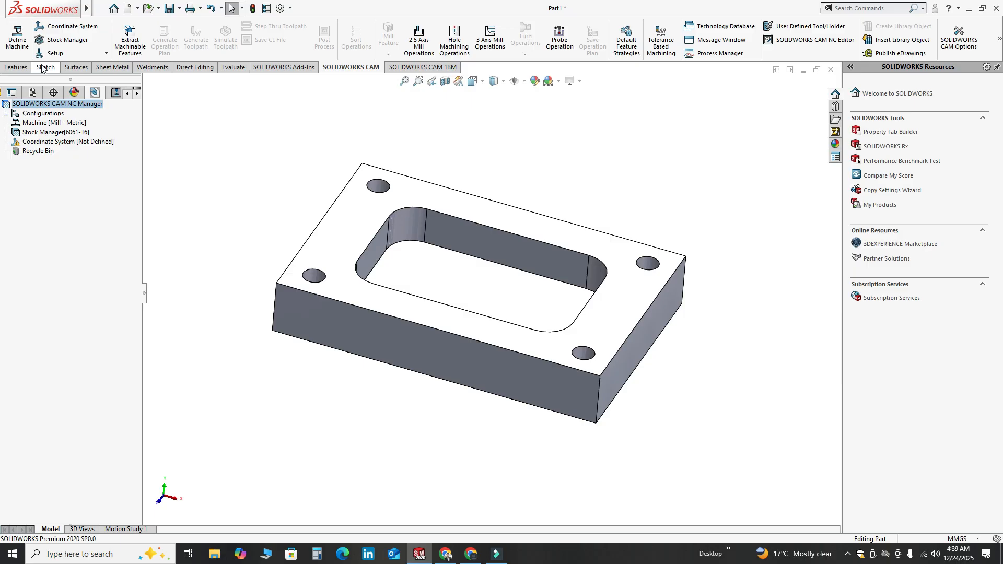
Open the machine definition and choose Medium duty for the active Mill - Metric machine
{"action": "left_click", "coordinate": [19, 40]}
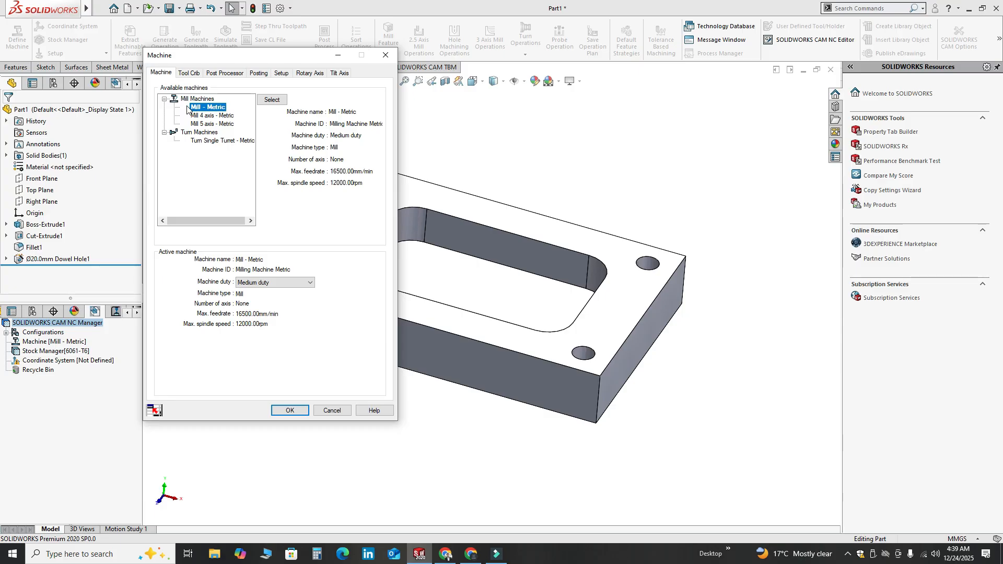
{"action": "left_click", "coordinate": [244, 282]}
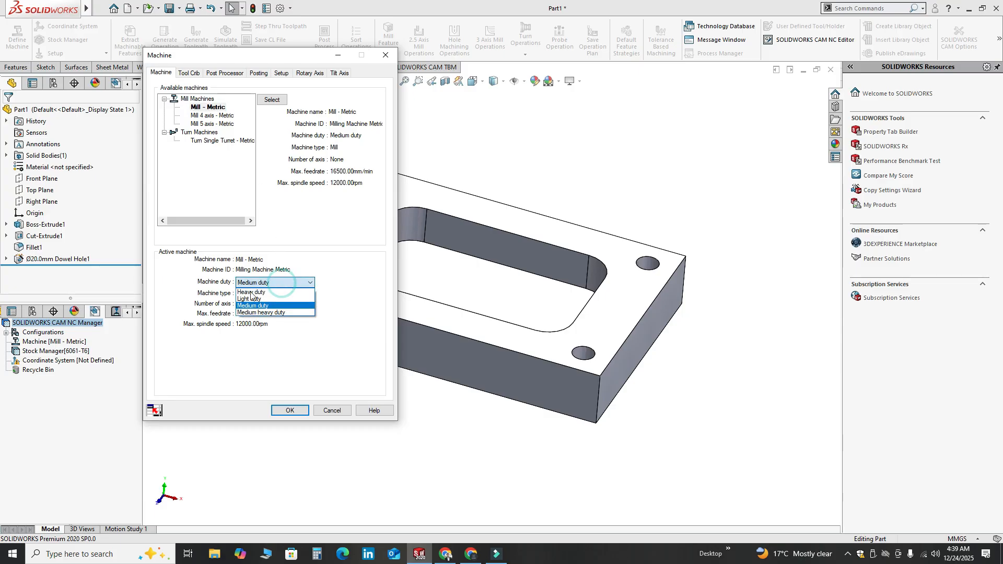
{"action": "left_click", "coordinate": [248, 307]}
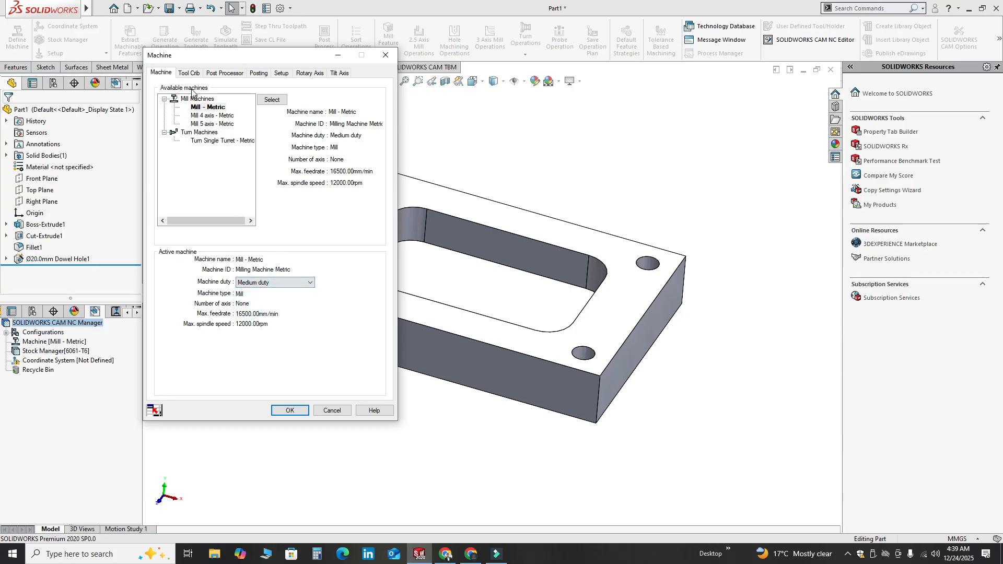
Review the mill's tool crib, post processor, posting and setup settings, and accept the machine definition
{"action": "left_click", "coordinate": [188, 74]}
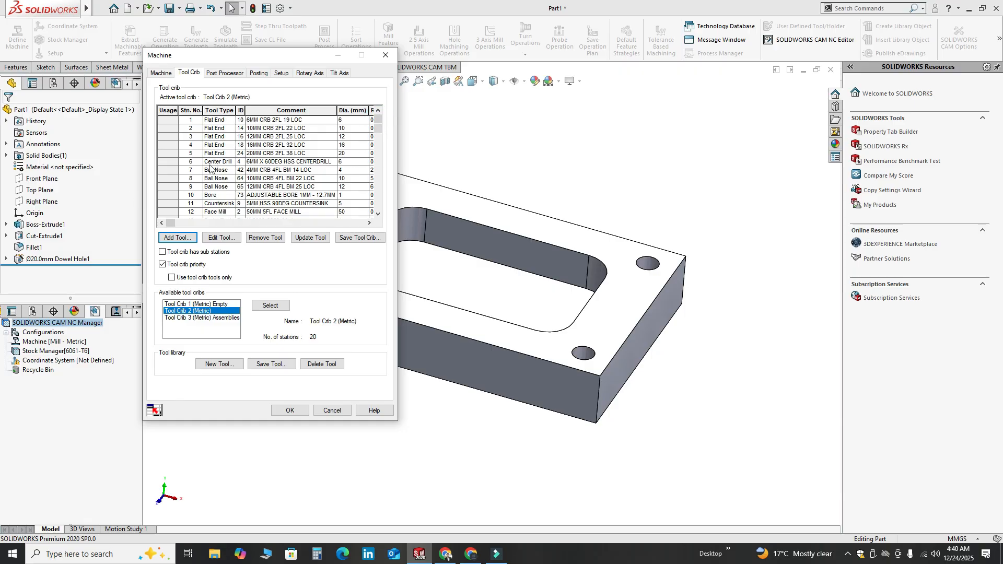
{"action": "scroll", "coordinate": [214, 168], "scroll_direction": "down", "scroll_amount": 1}
{"action": "scroll", "coordinate": [226, 162], "scroll_direction": "up", "scroll_amount": 1}
{"action": "left_click", "coordinate": [224, 72]}
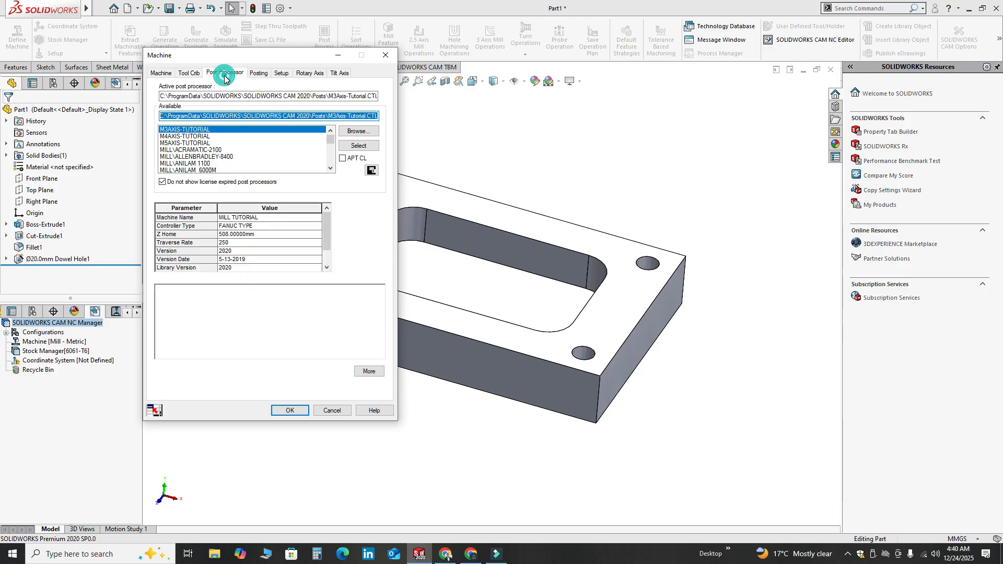
{"action": "left_click", "coordinate": [258, 73]}
{"action": "left_click", "coordinate": [281, 72]}
{"action": "left_click", "coordinate": [154, 75]}
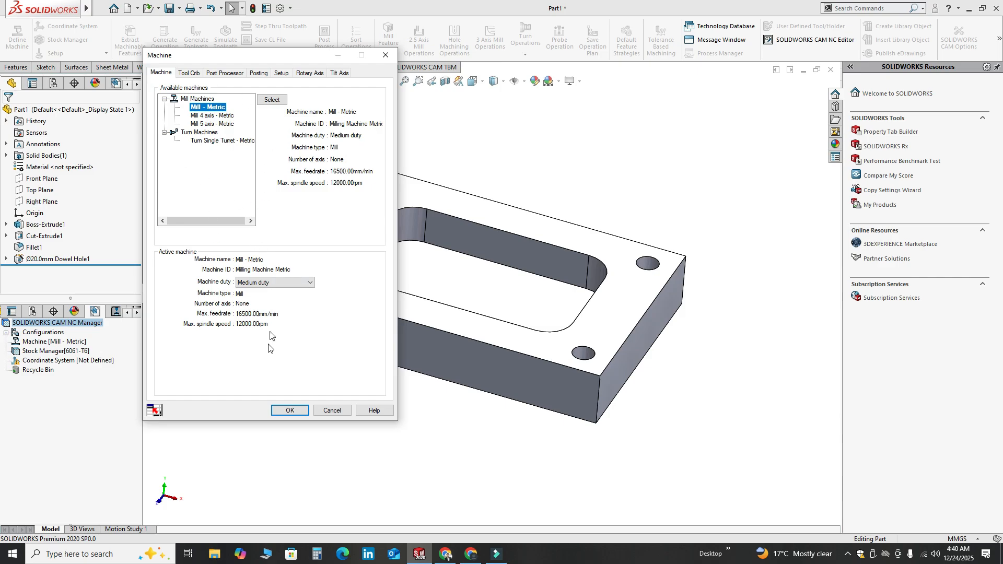
{"action": "left_click", "coordinate": [290, 410]}
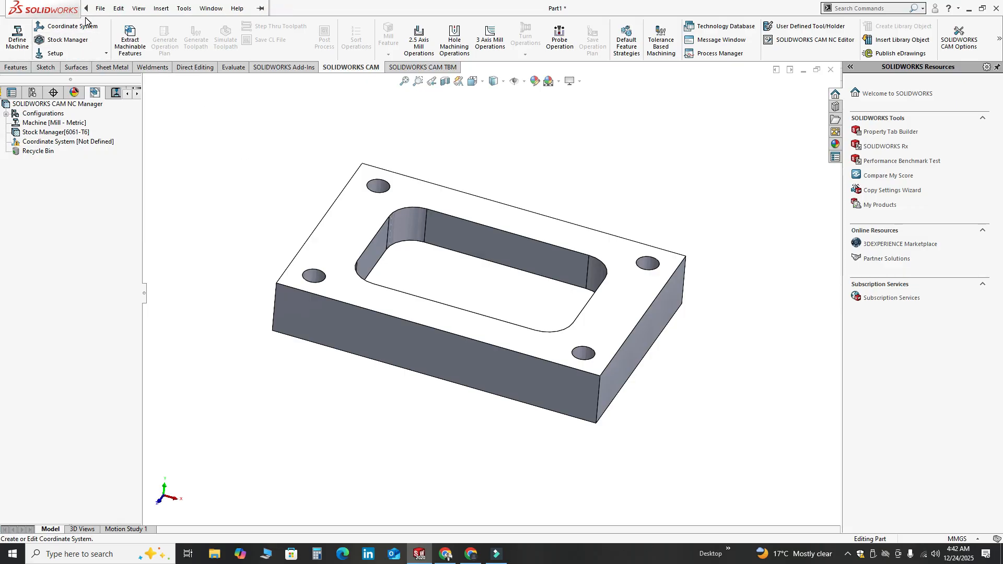
Start a user-defined fixture coordinate system with its origin at the stock bounding box vertex on the block's upper front-left corner
{"action": "left_click", "coordinate": [58, 27]}
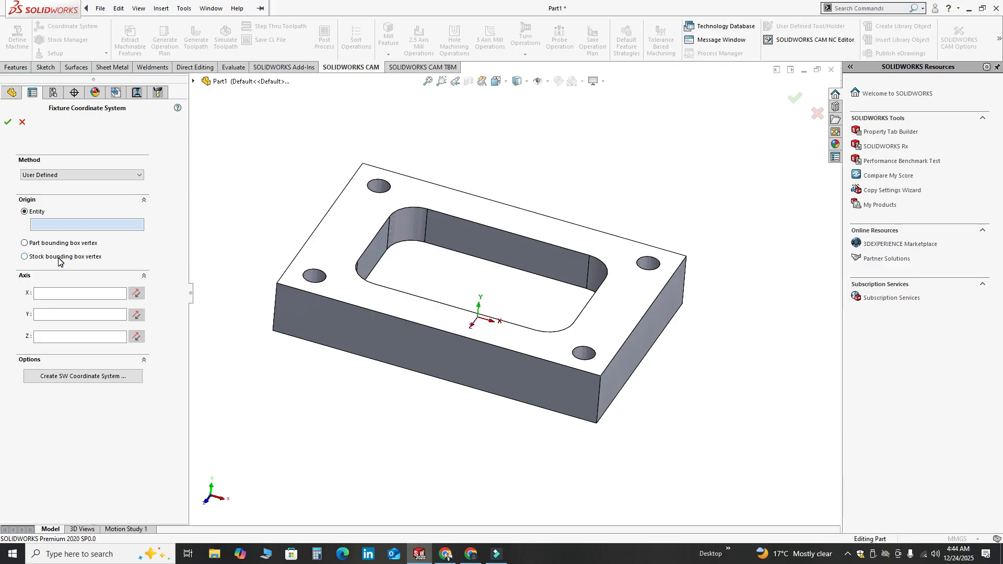
{"action": "left_click", "coordinate": [59, 258]}
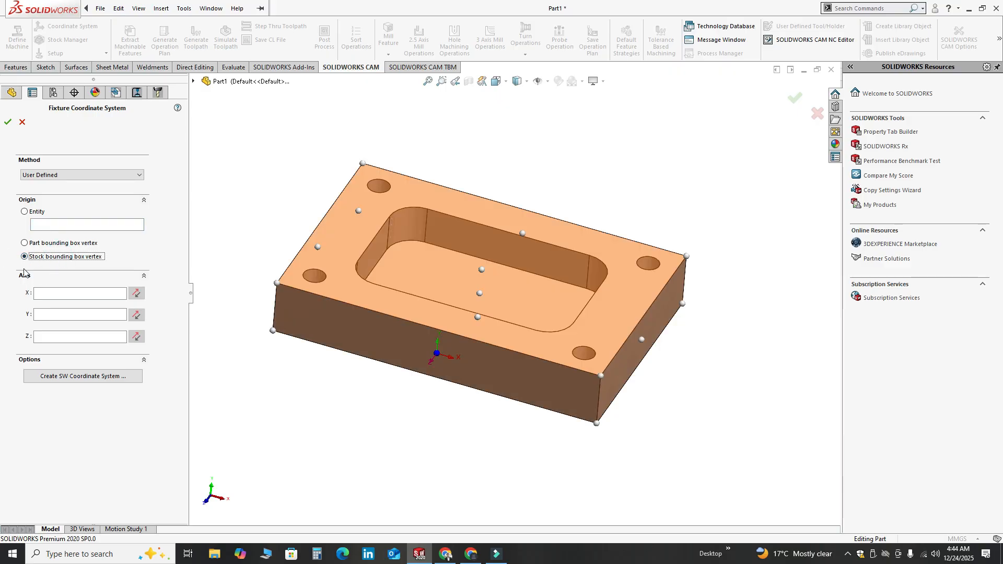
{"action": "left_click", "coordinate": [277, 283]}
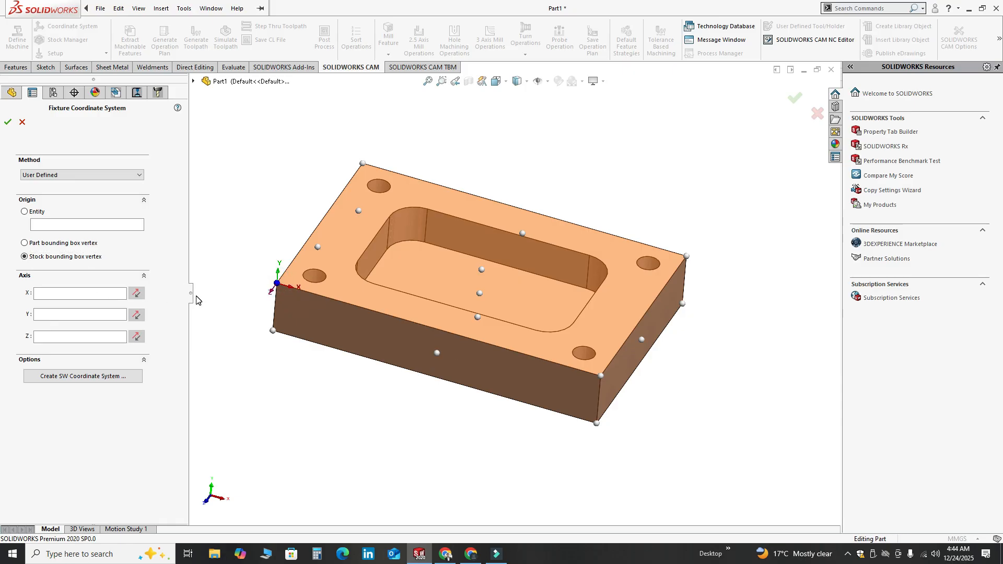
Pick the block edges meeting at the origin as axis references: the long edge for X, short edge for Y and vertical edge for Z
{"action": "scroll", "coordinate": [245, 295], "scroll_direction": "down", "scroll_amount": 2}
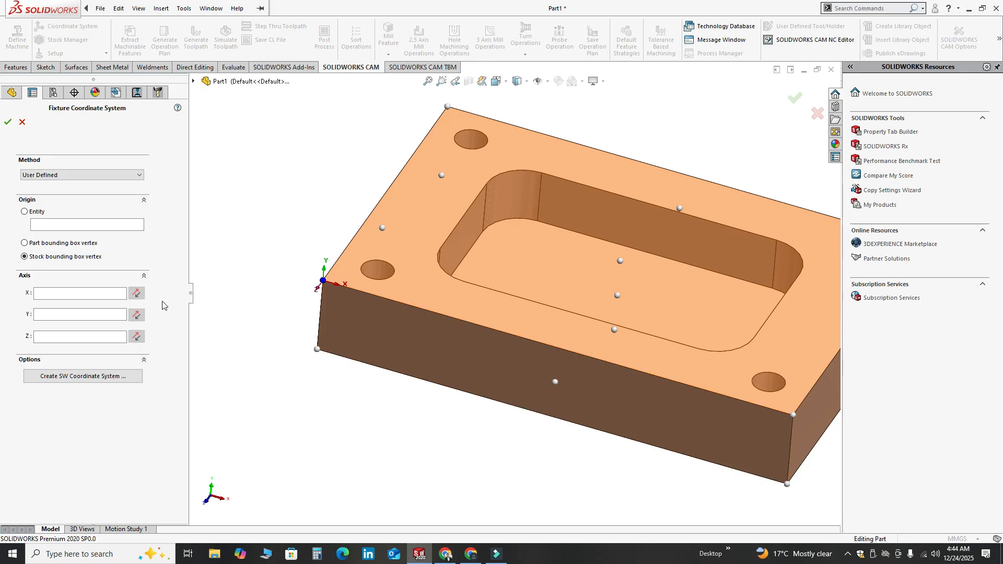
{"action": "left_click", "coordinate": [70, 296]}
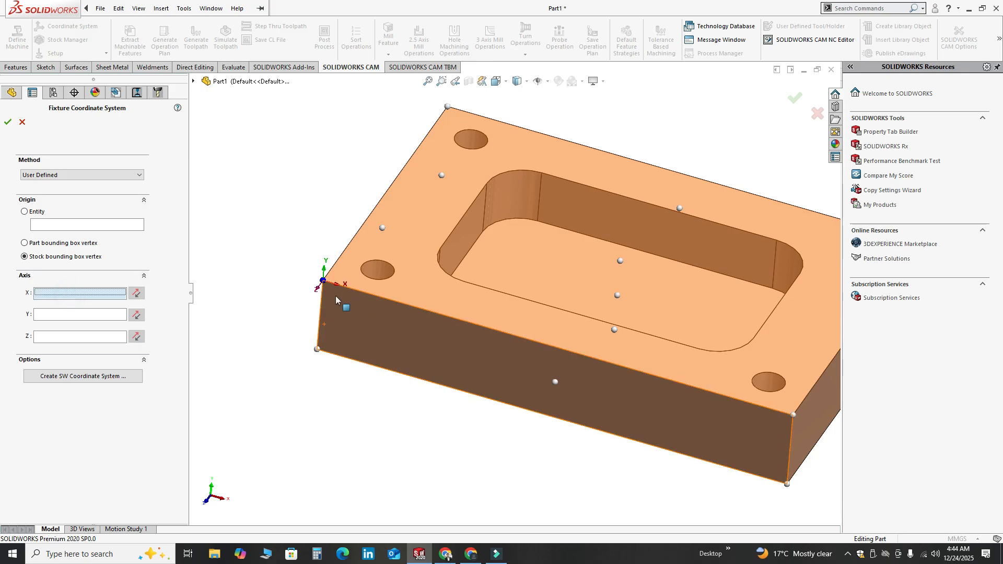
{"action": "left_click", "coordinate": [364, 297]}
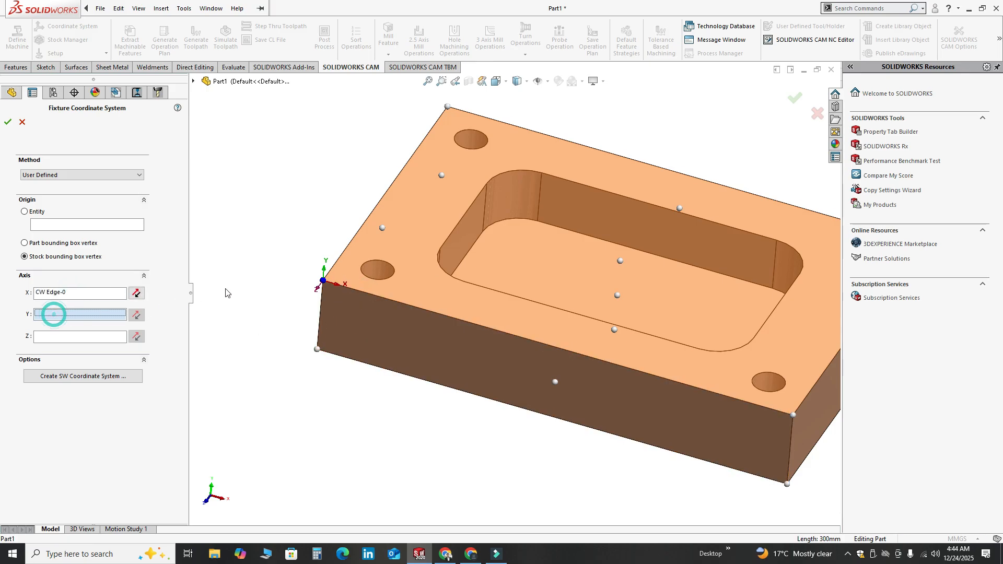
{"action": "left_click", "coordinate": [344, 255]}
{"action": "left_click", "coordinate": [67, 336]}
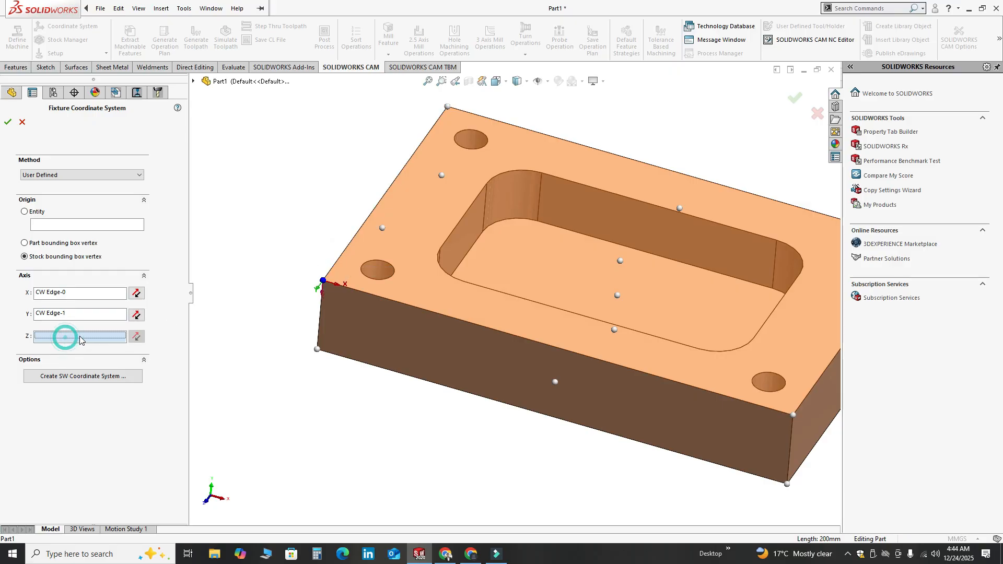
{"action": "left_click", "coordinate": [320, 319]}
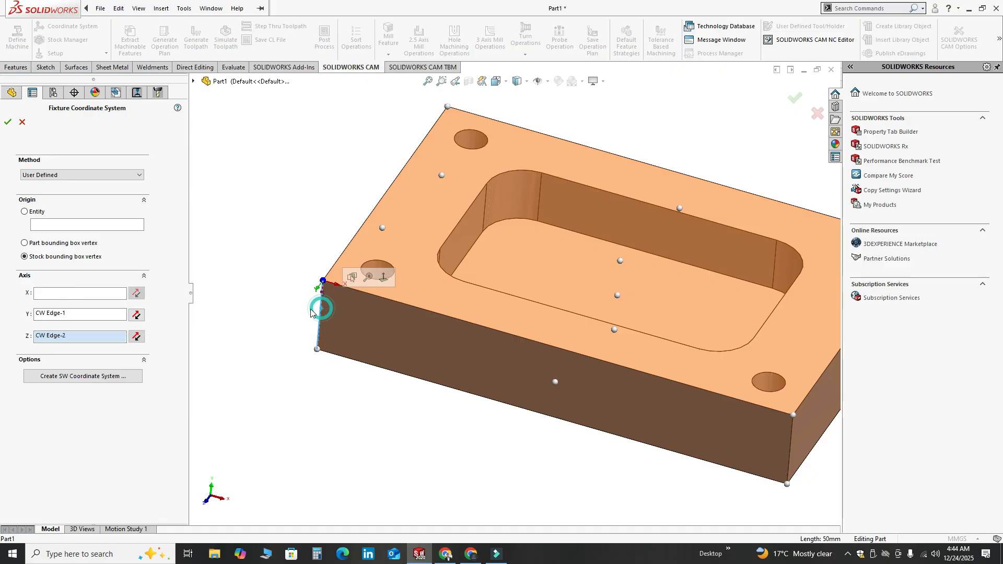
Reverse the Z and Y axes so Z points up and Y runs along the short edge, and accept the fixture coordinate system
{"action": "left_click", "coordinate": [137, 337]}
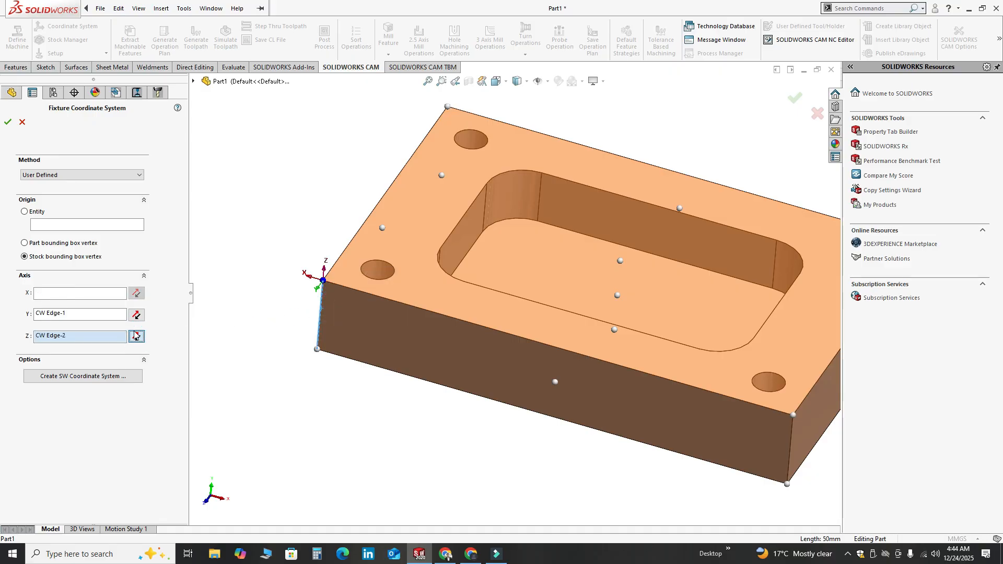
{"action": "left_click", "coordinate": [135, 315]}
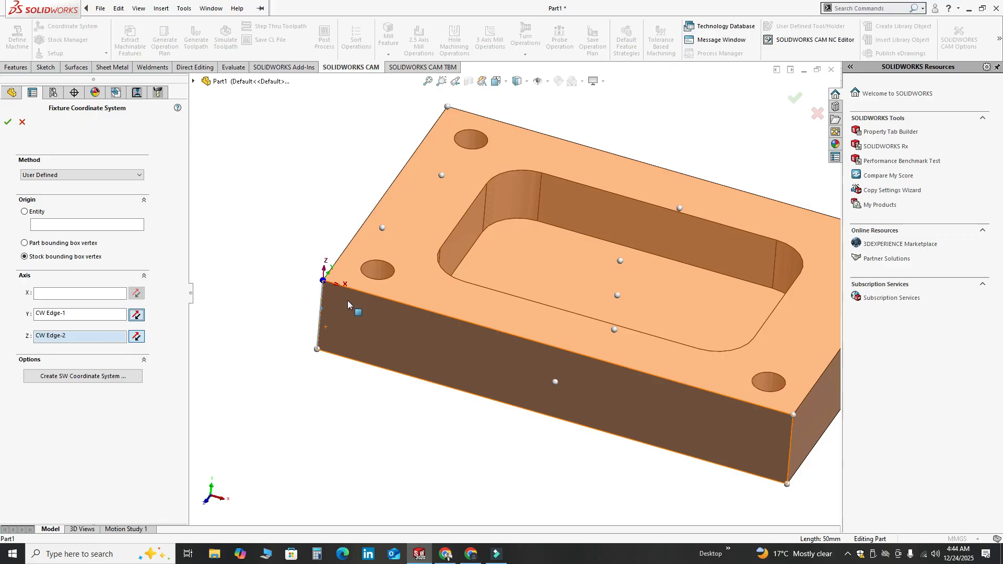
{"action": "scroll", "coordinate": [346, 300], "scroll_direction": "down", "scroll_amount": 5}
{"action": "scroll", "coordinate": [421, 250], "scroll_direction": "up", "scroll_amount": 5}
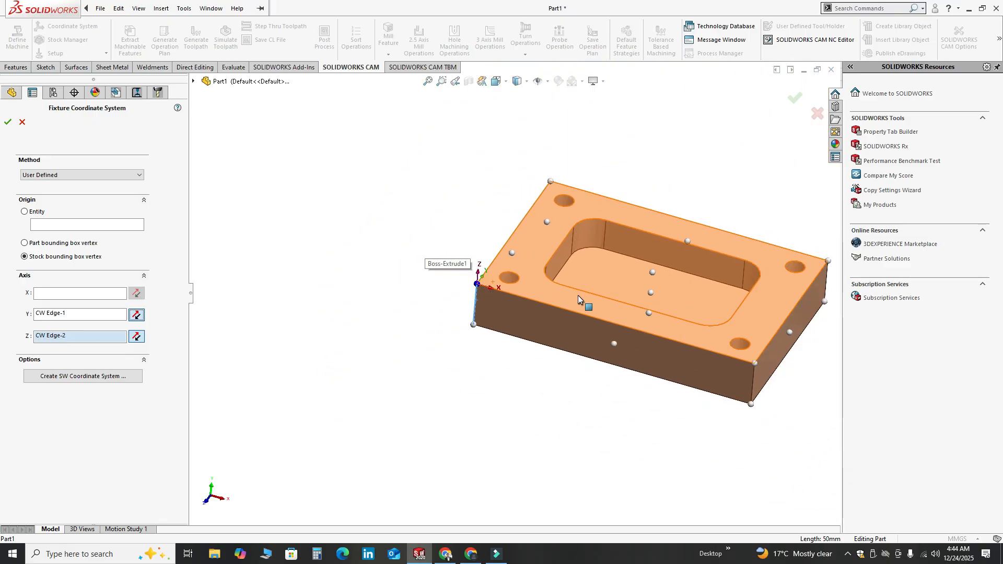
{"action": "scroll", "coordinate": [422, 295], "scroll_direction": "down", "scroll_amount": 2}
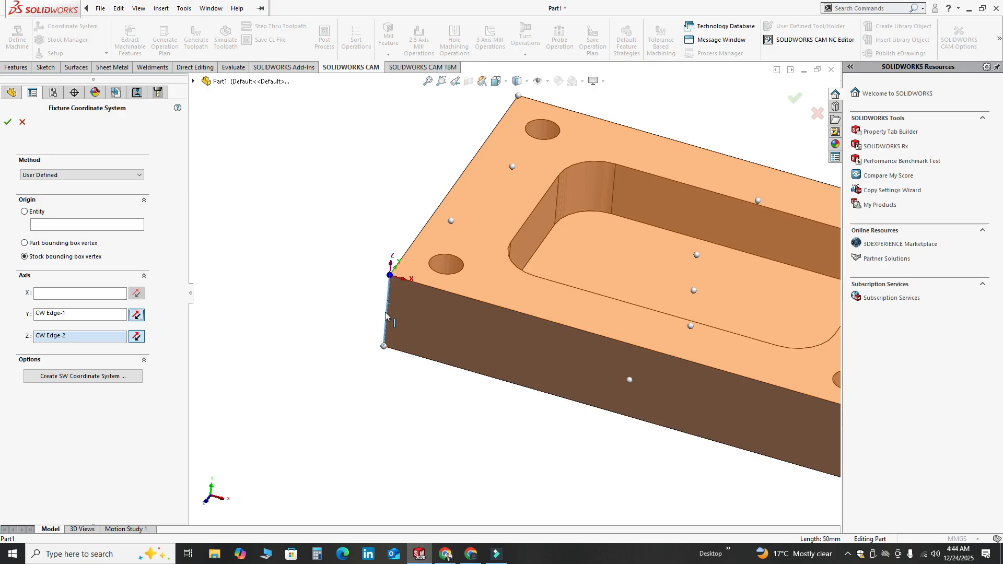
{"action": "scroll", "coordinate": [491, 318], "scroll_direction": "up", "scroll_amount": 4}
{"action": "scroll", "coordinate": [600, 322], "scroll_direction": "down", "scroll_amount": 2}
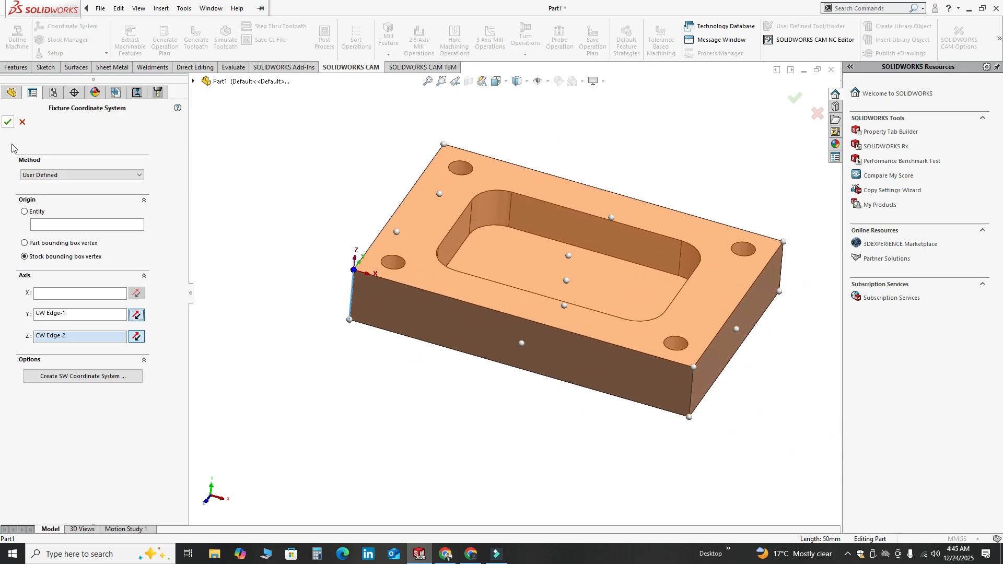
{"action": "left_click", "coordinate": [7, 121]}
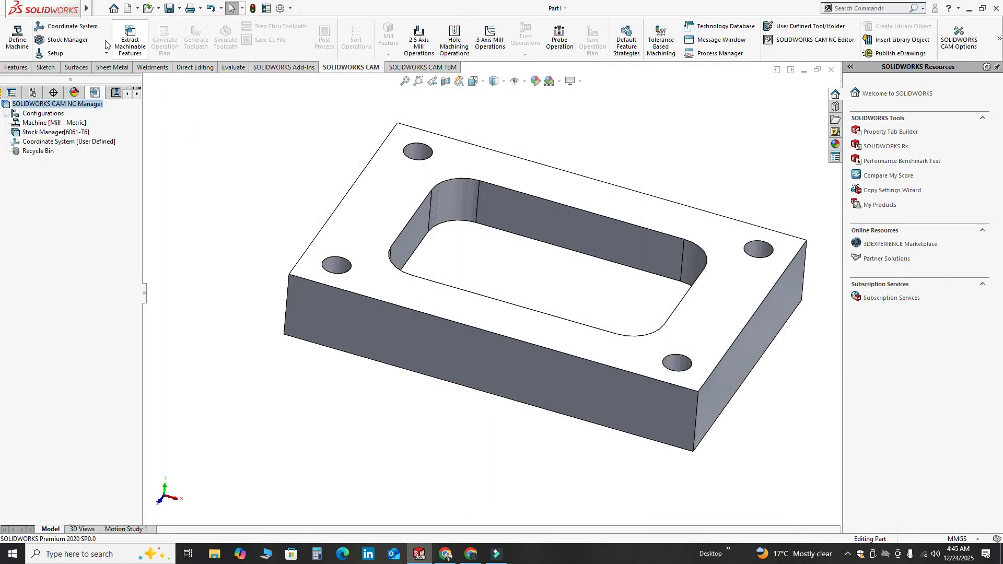
Open the stock definition and look through the available materials, keeping 6061-T6 with the bounding box stock type
{"action": "left_click", "coordinate": [58, 41]}
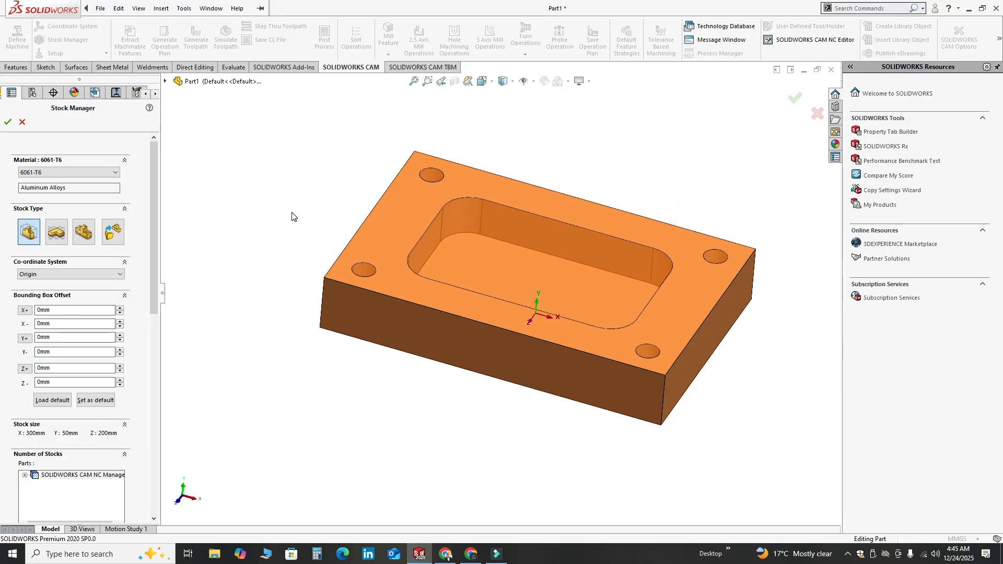
{"action": "left_click_drag", "start_coordinate": [155, 195], "coordinate": [137, 162]}
{"action": "left_click_drag", "start_coordinate": [155, 181], "coordinate": [95, 173]}
{"action": "left_click", "coordinate": [95, 174]}
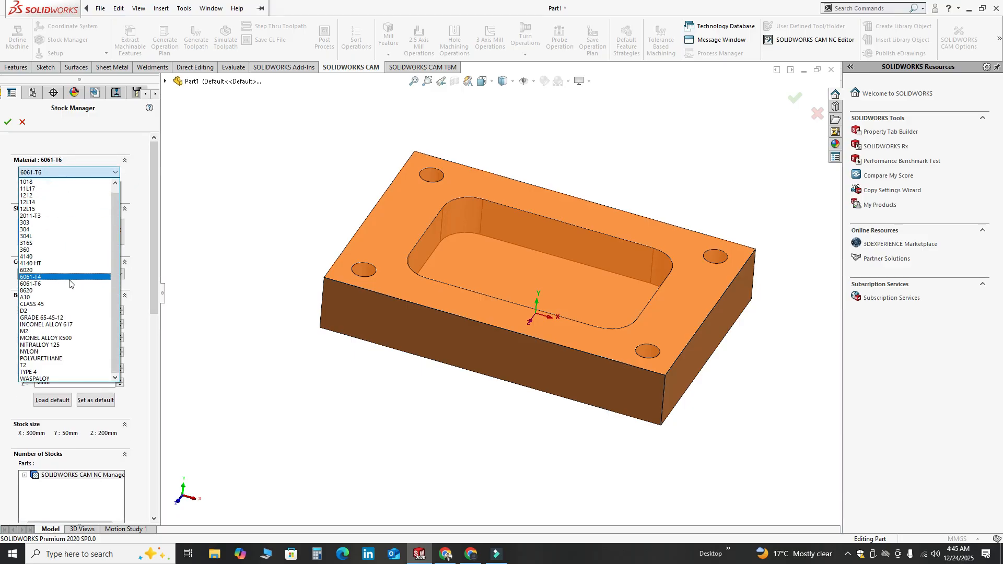
{"action": "left_click", "coordinate": [14, 183]}
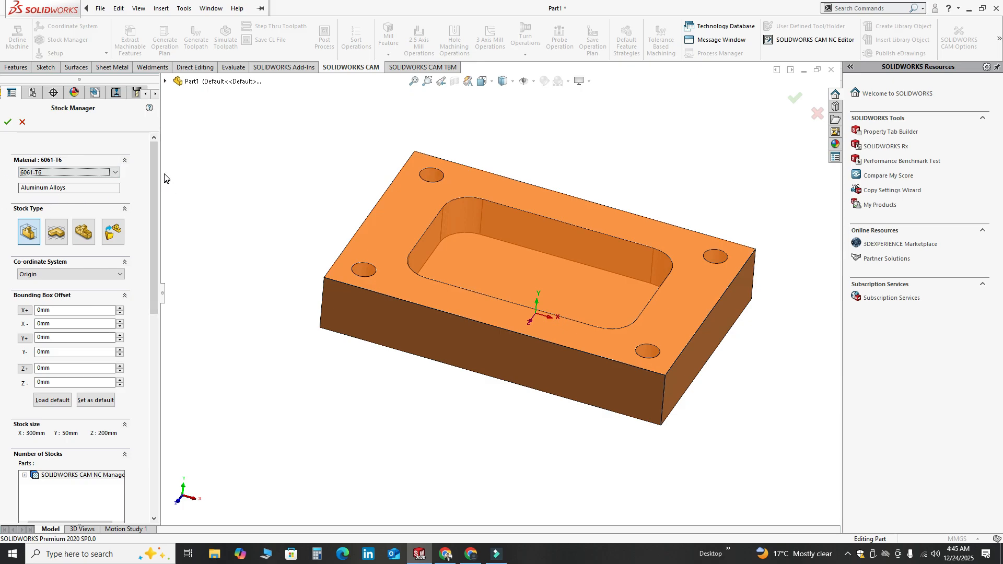
{"action": "scroll", "coordinate": [156, 164], "scroll_direction": "down", "scroll_amount": 3}
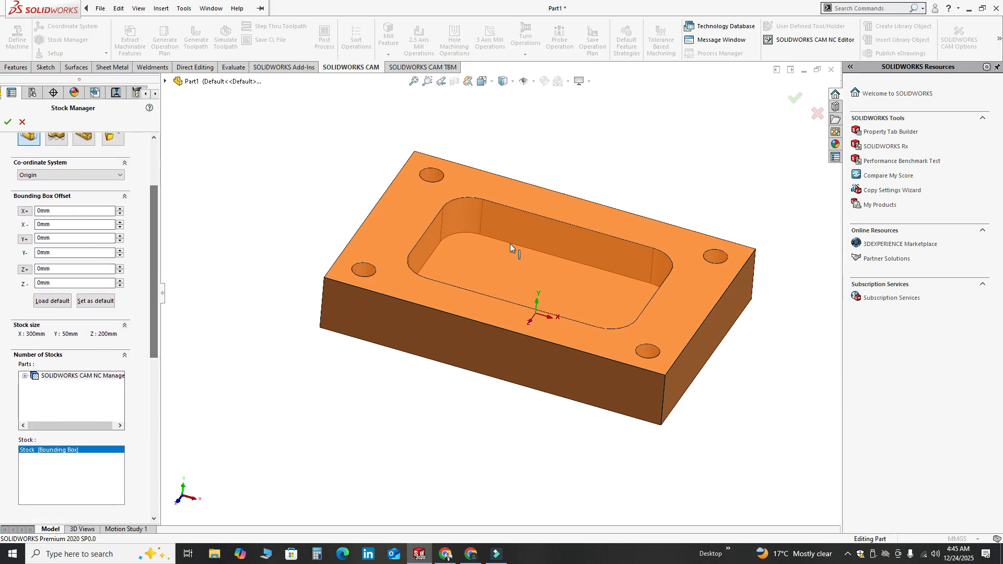
{"action": "scroll", "coordinate": [510, 244], "scroll_direction": "up", "scroll_amount": 1}
{"action": "scroll", "coordinate": [635, 264], "scroll_direction": "down", "scroll_amount": 1}
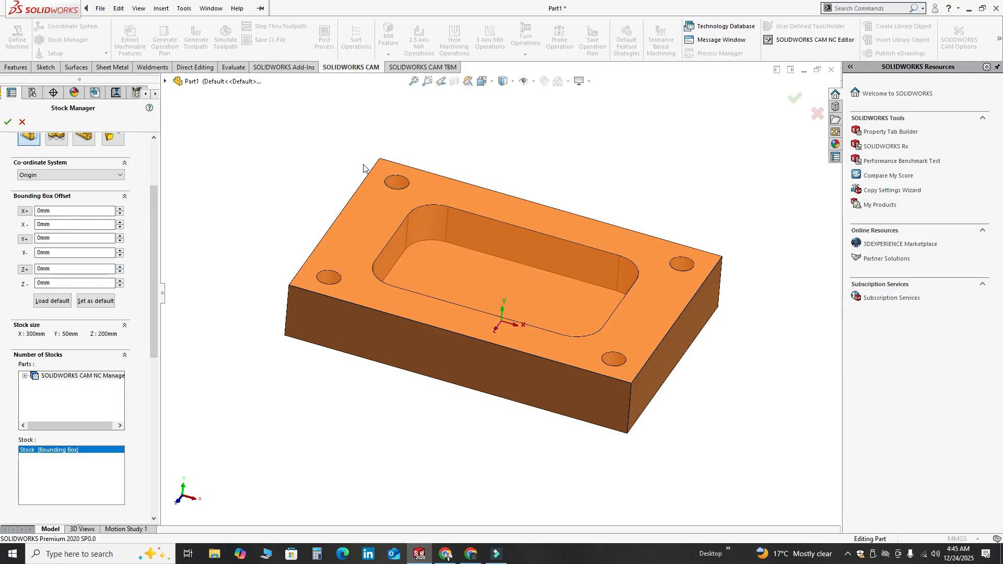
Try bounding box offsets on the stock of 40 mm in X+, 20 mm in X- and 50 mm in Z+
{"action": "left_click", "coordinate": [120, 208]}
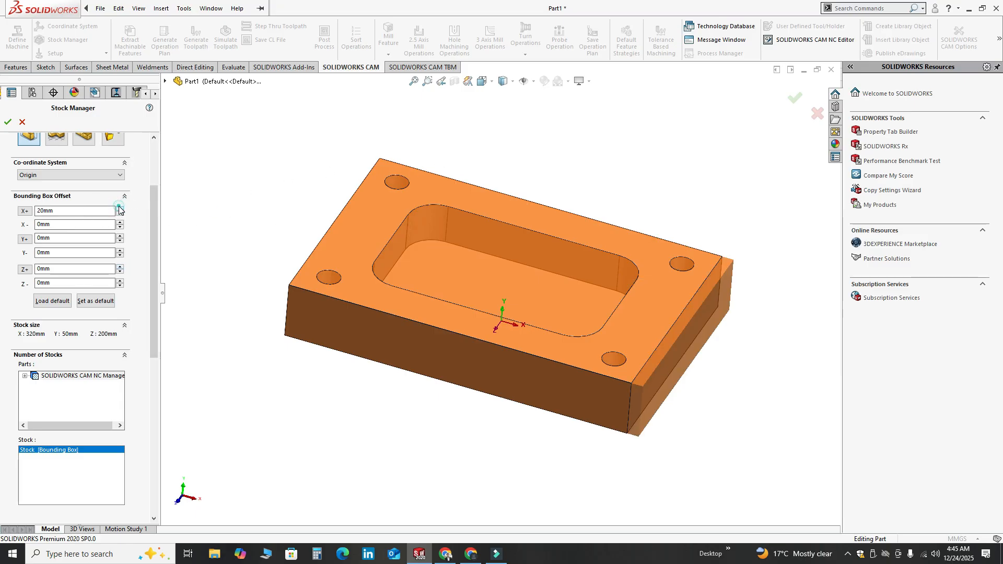
{"action": "left_click", "coordinate": [120, 208]}
{"action": "left_click", "coordinate": [120, 208]}
{"action": "left_click", "coordinate": [119, 208]}
{"action": "left_click", "coordinate": [121, 222]}
{"action": "left_click", "coordinate": [121, 222]}
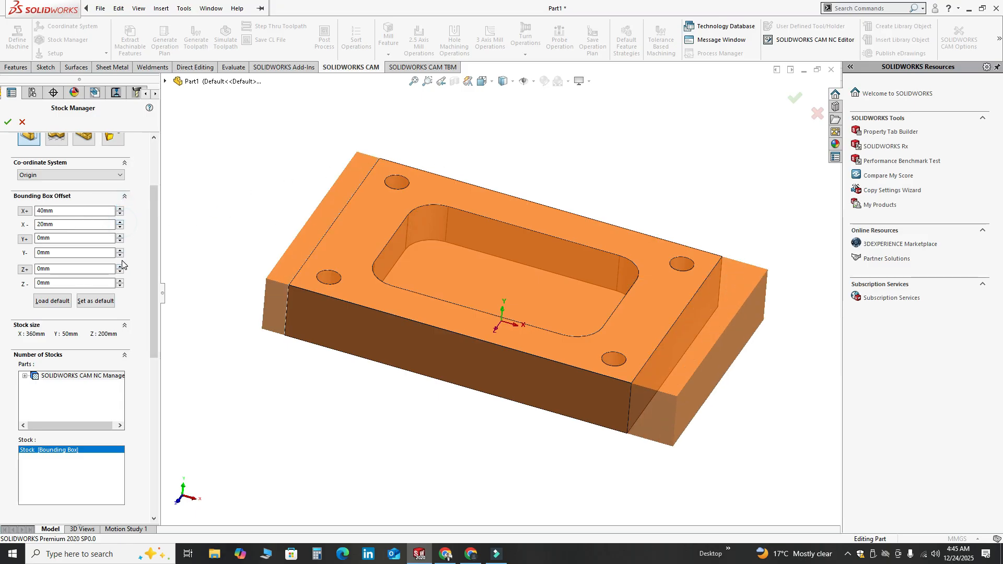
{"action": "left_click", "coordinate": [119, 266]}
{"action": "left_click", "coordinate": [119, 265]}
{"action": "left_click", "coordinate": [119, 266]}
{"action": "left_click", "coordinate": [120, 265]}
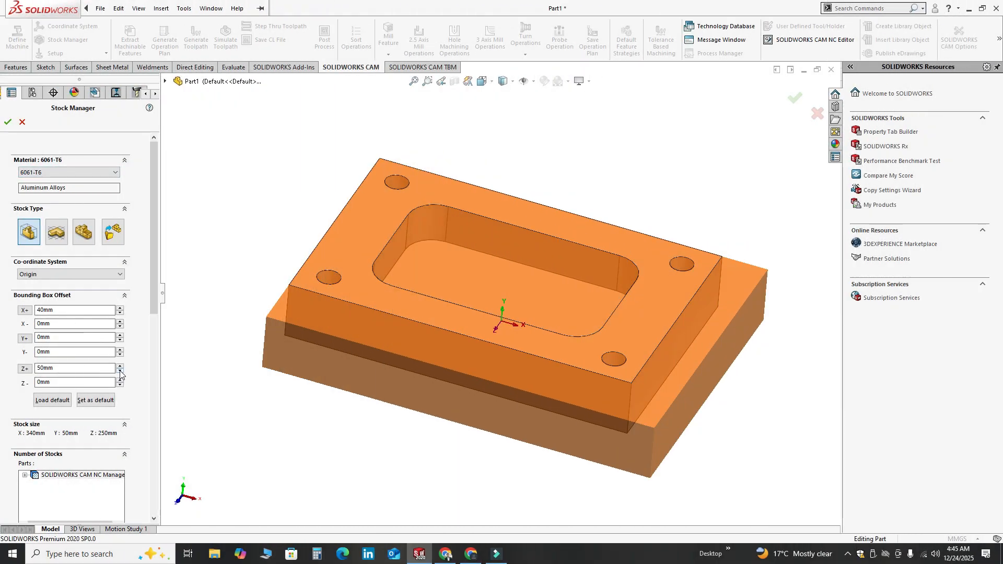
Reset the stock's Z+ and X+ bounding box offsets to 0 mm
{"action": "left_click", "coordinate": [120, 371]}
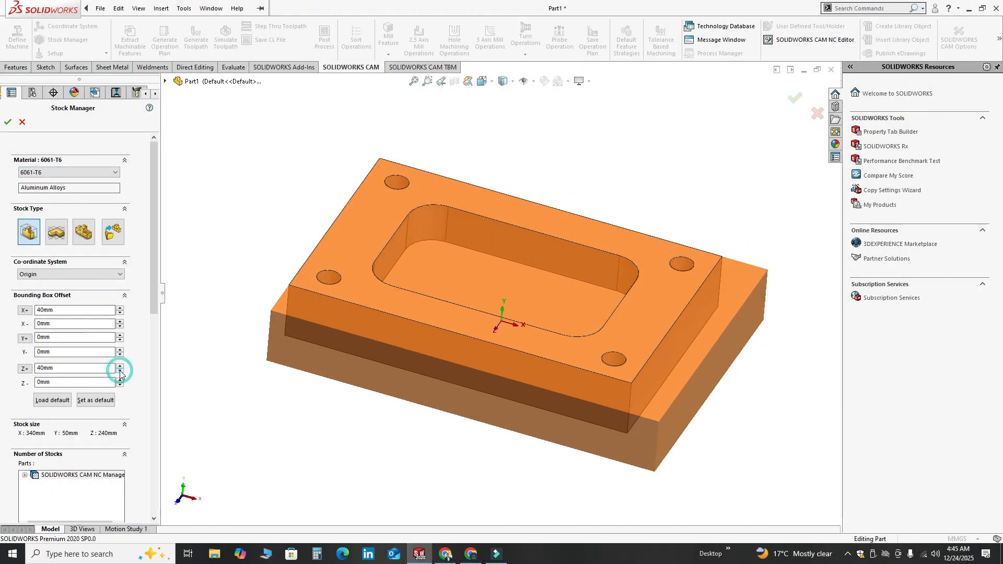
{"action": "left_click", "coordinate": [119, 371]}
{"action": "left_click", "coordinate": [119, 372]}
{"action": "left_click", "coordinate": [120, 372]}
{"action": "left_click", "coordinate": [120, 371]}
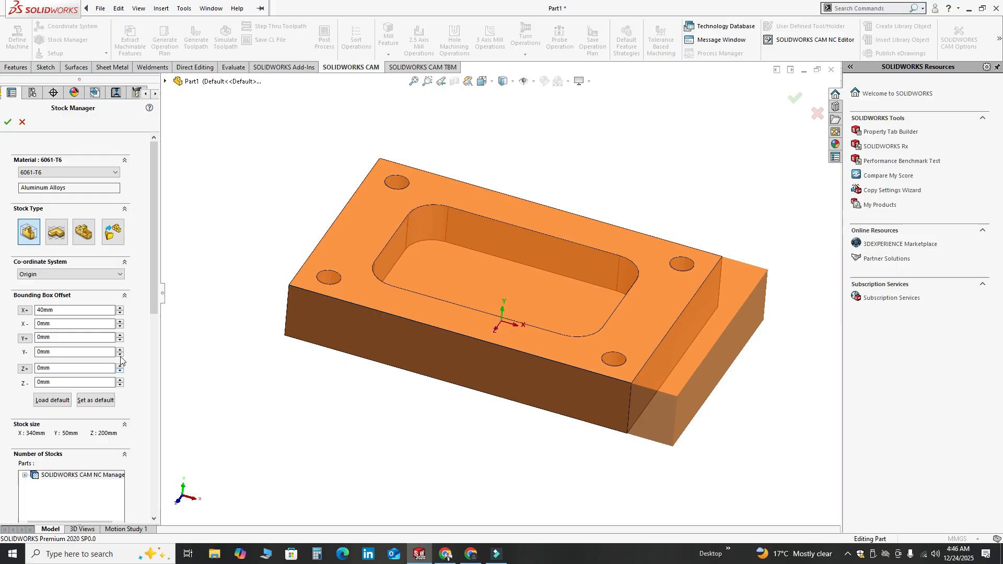
{"action": "left_click", "coordinate": [120, 314]}
{"action": "left_click", "coordinate": [120, 313]}
{"action": "left_click", "coordinate": [120, 313]}
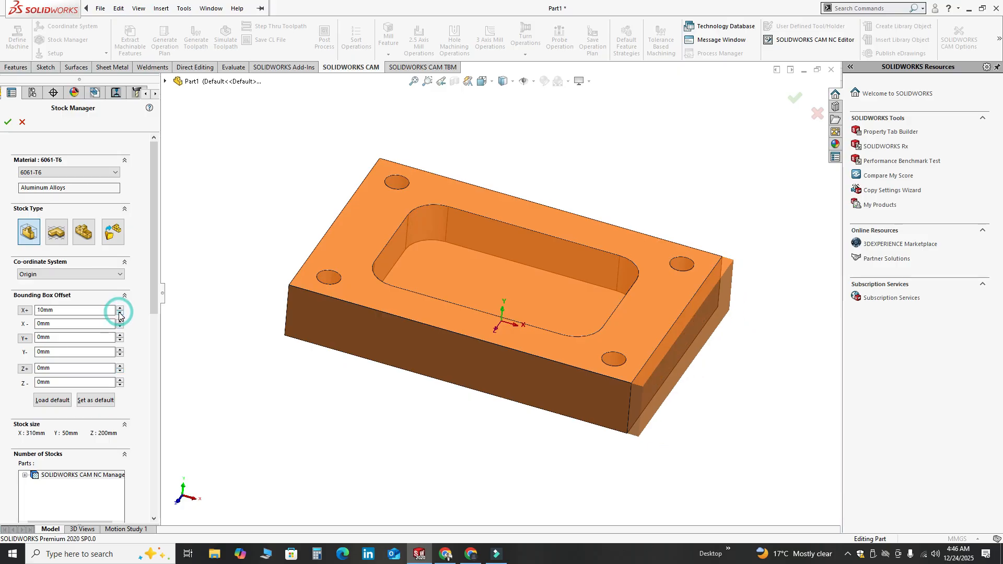
{"action": "left_click", "coordinate": [120, 314]}
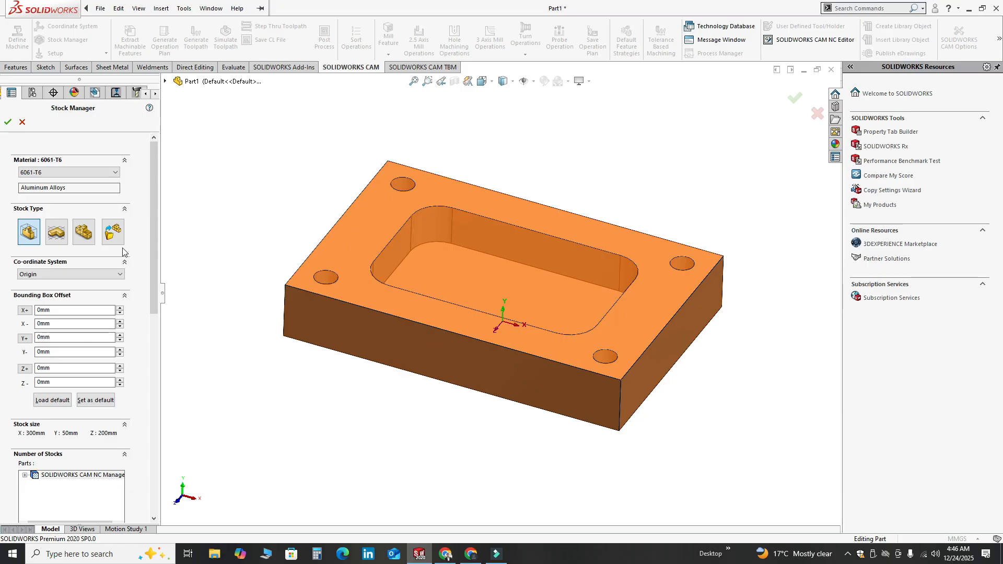
Check the remaining stock settings and accept the 6061-T6 bounding box stock without offsets
{"action": "left_click_drag", "start_coordinate": [150, 233], "coordinate": [143, 328]}
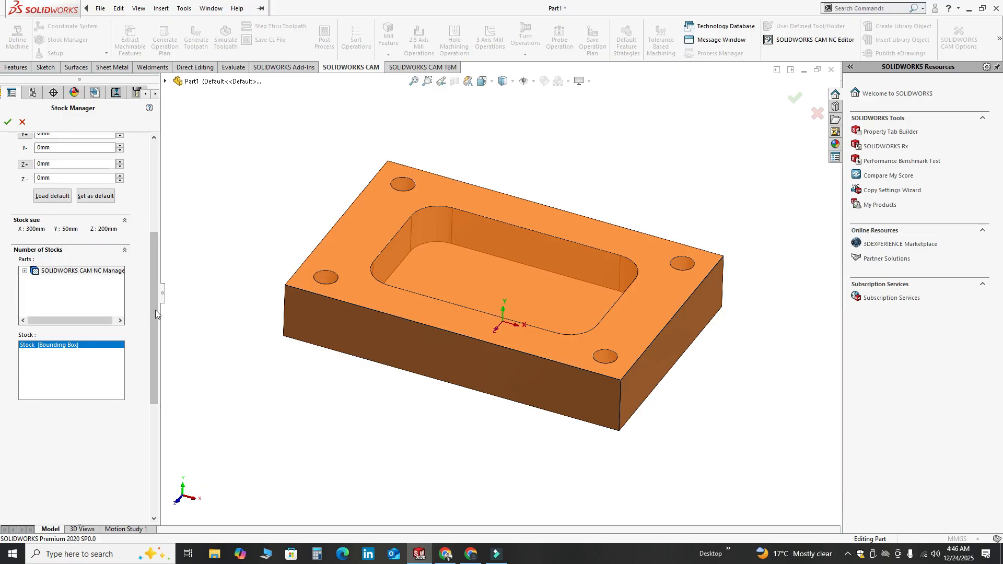
{"action": "left_click_drag", "start_coordinate": [155, 309], "coordinate": [157, 166]}
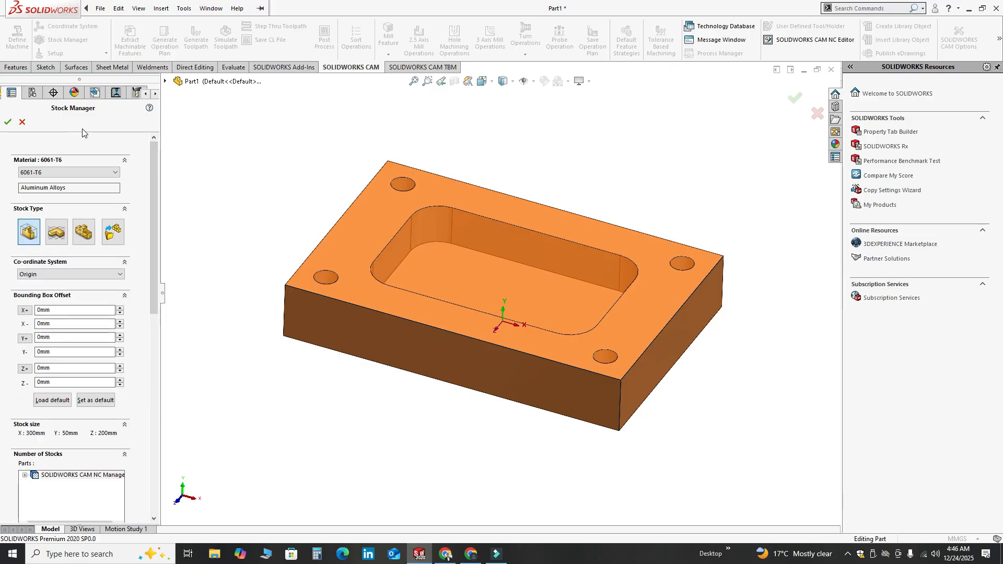
{"action": "left_click", "coordinate": [7, 121]}
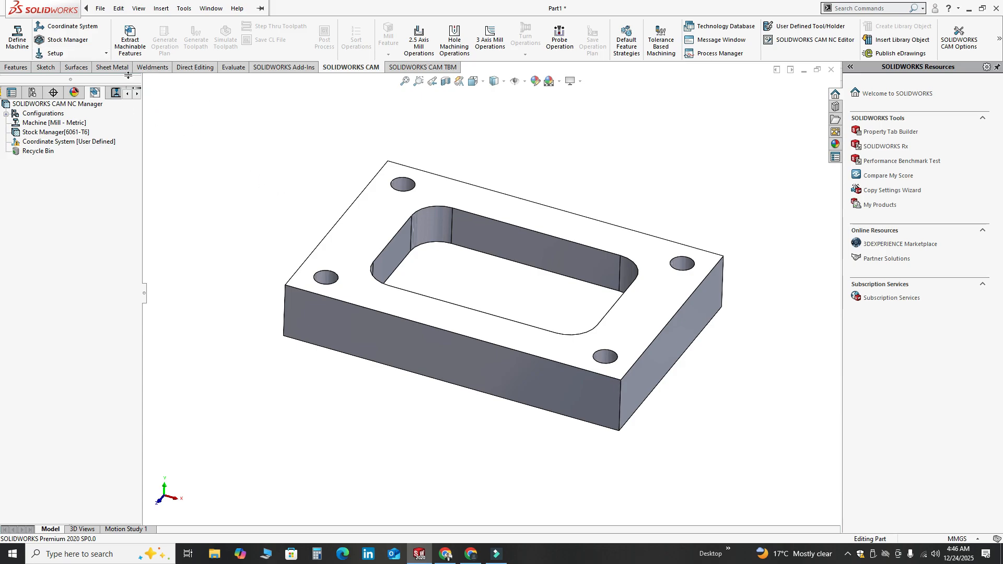
Create a mill setup that uses the block's top face instead of the Front Plane as the machining direction
{"action": "left_click", "coordinate": [79, 54]}
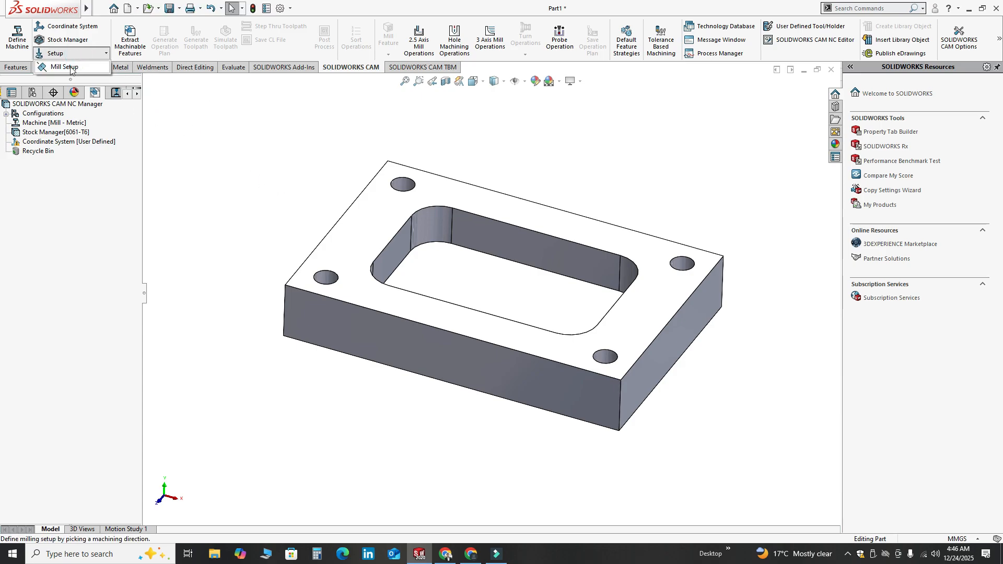
{"action": "left_click", "coordinate": [68, 68]}
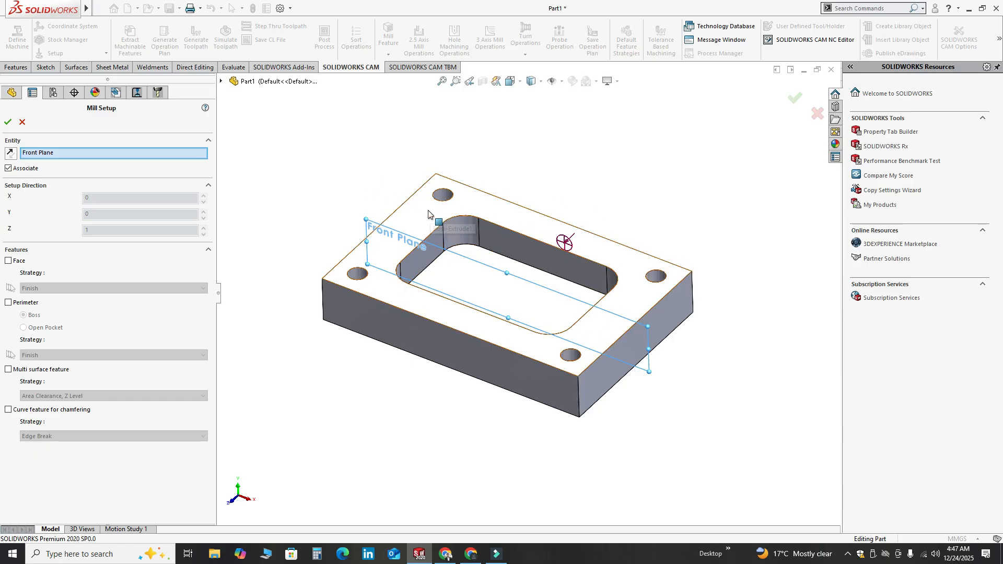
{"action": "right_click", "coordinate": [56, 153]}
{"action": "left_click", "coordinate": [81, 158]}
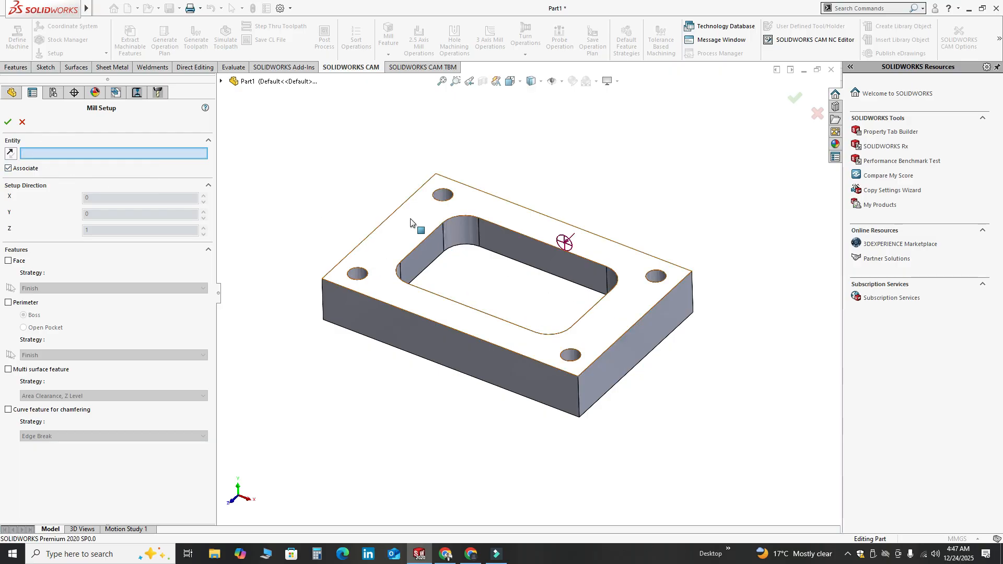
{"action": "left_click", "coordinate": [395, 248]}
{"action": "middle_click_drag", "start_coordinate": [476, 304], "coordinate": [531, 297]}
{"action": "middle_click_drag", "start_coordinate": [524, 235], "coordinate": [471, 306]}
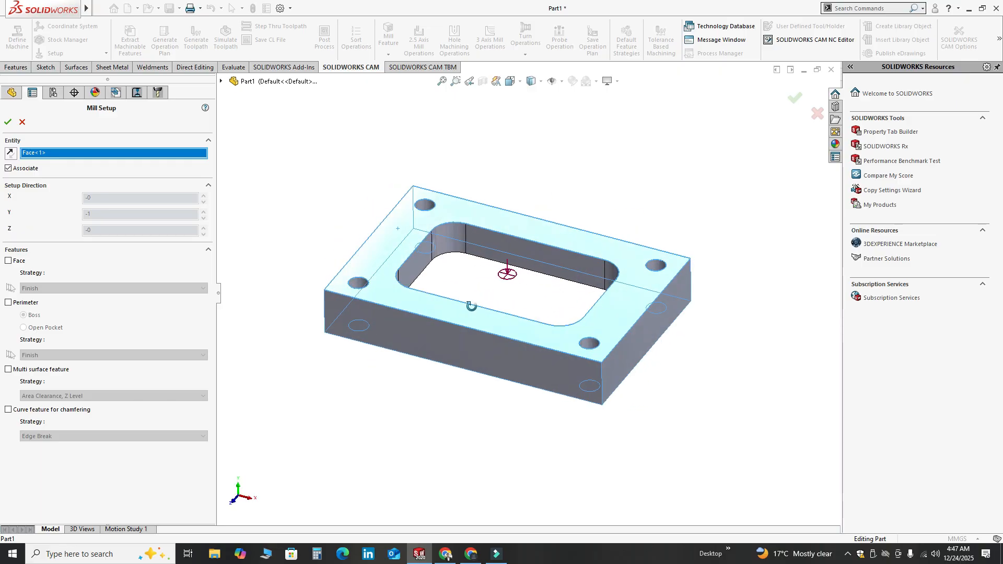
{"action": "middle_click_drag", "start_coordinate": [430, 208], "coordinate": [432, 196]}
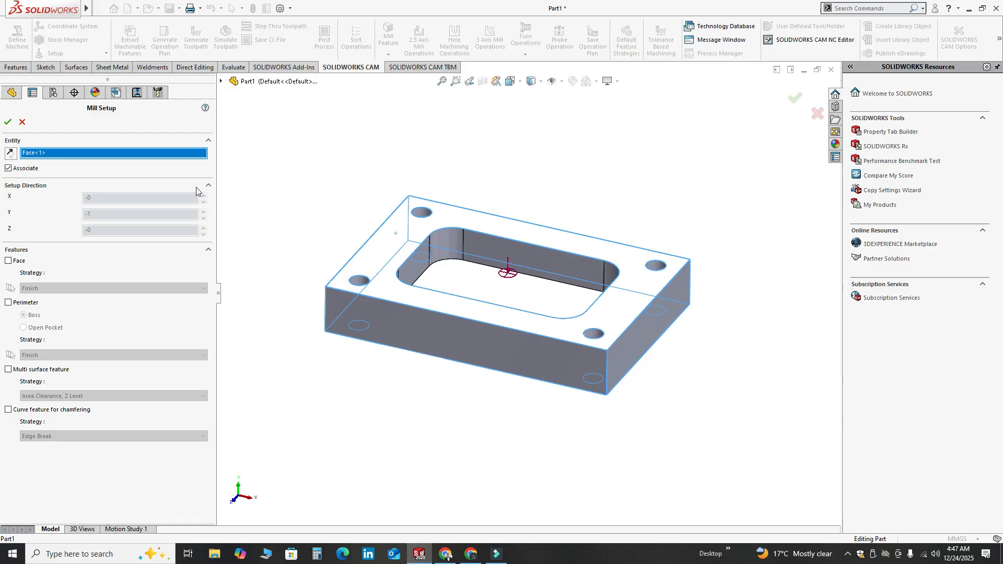
{"action": "left_click", "coordinate": [7, 121]}
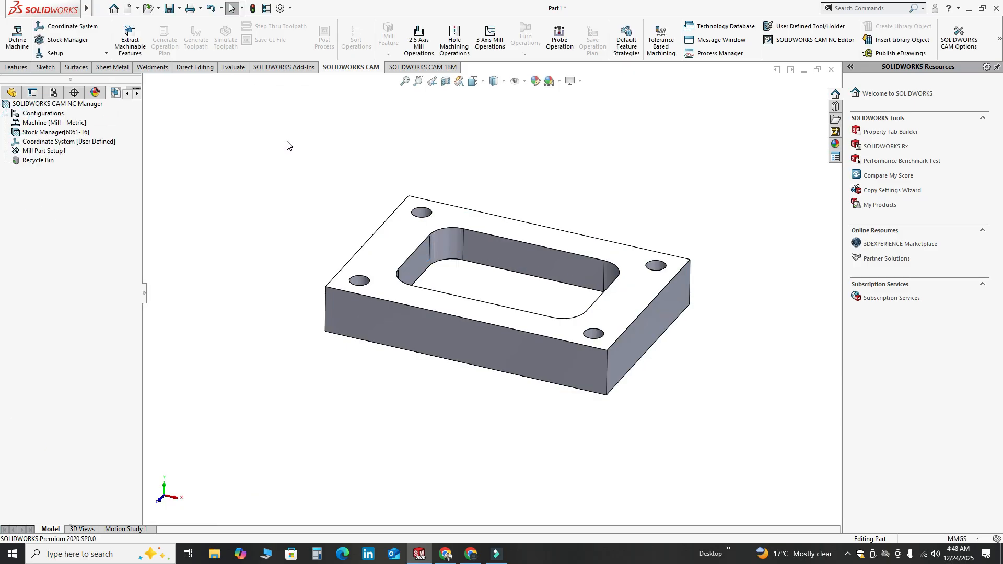
Extract the machinable features from the block and highlight the recognized rectangular pocket
{"action": "left_click", "coordinate": [130, 39]}
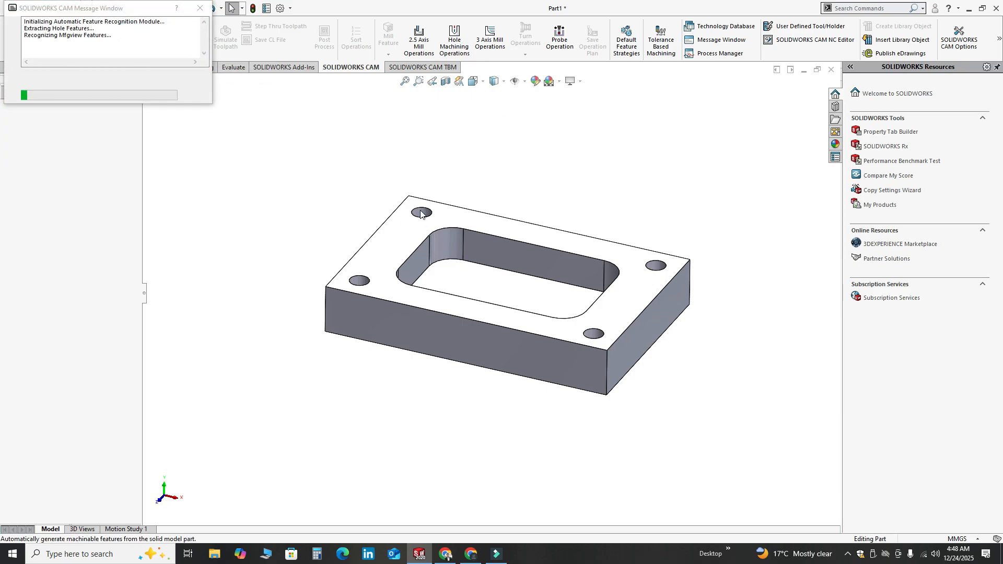
{"action": "middle_click_drag", "start_coordinate": [515, 230], "coordinate": [501, 273]}
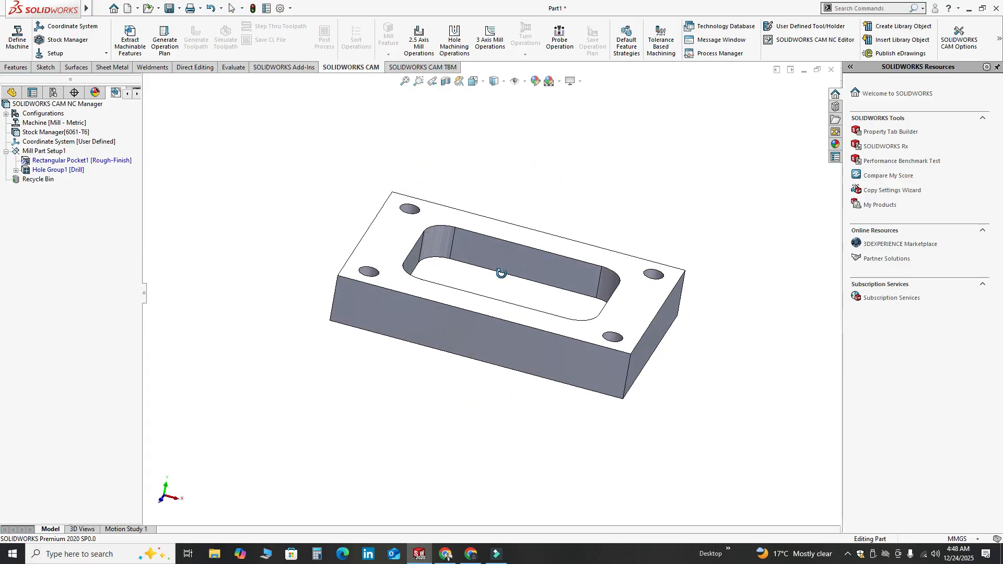
{"action": "left_click", "coordinate": [38, 162]}
{"action": "middle_click_drag", "start_coordinate": [356, 232], "coordinate": [343, 288]}
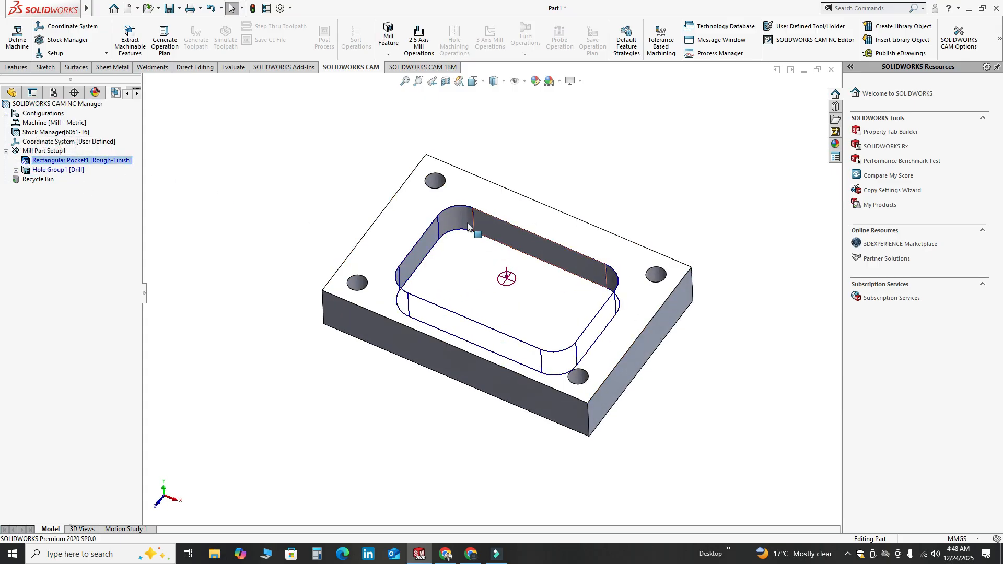
Inspect the recognized drill hole group and its individual holes on the block
{"action": "left_click", "coordinate": [45, 170]}
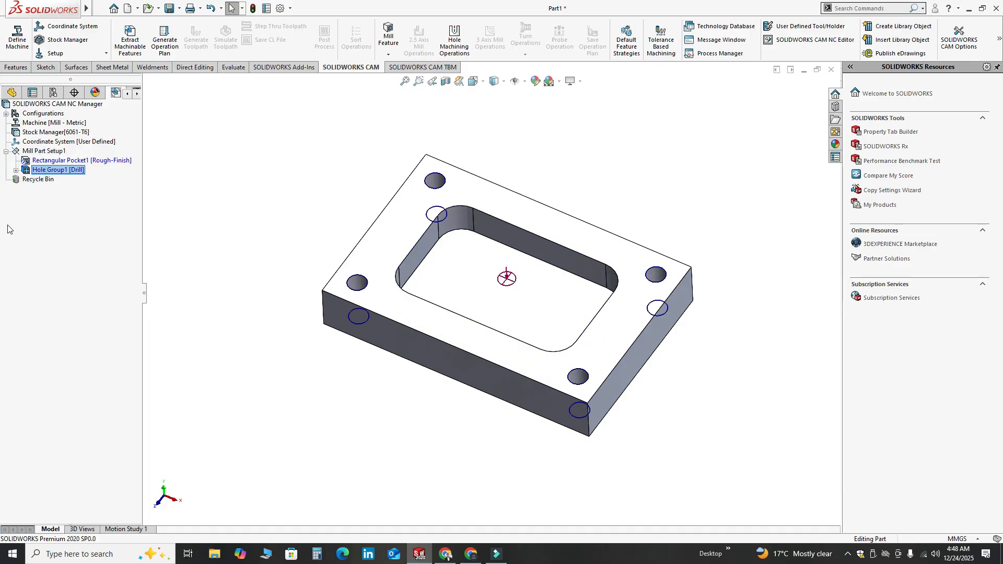
{"action": "left_click", "coordinate": [17, 170]}
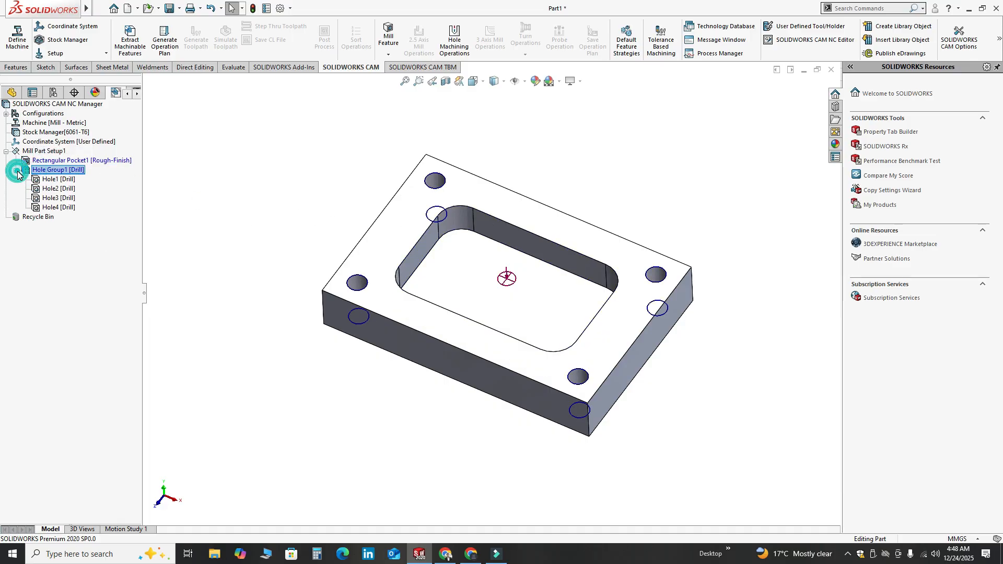
{"action": "left_click", "coordinate": [53, 180]}
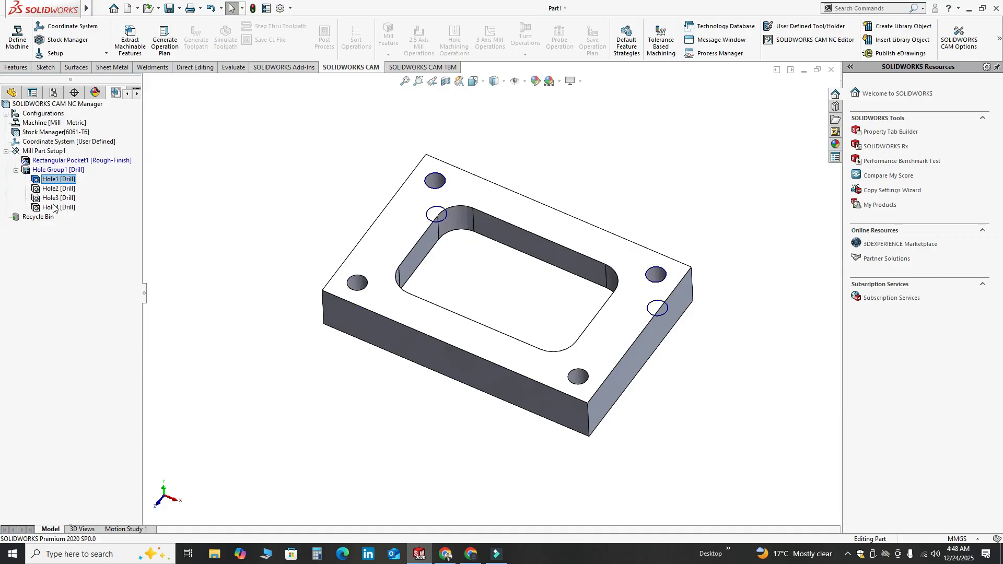
{"action": "left_click", "coordinate": [16, 170]}
{"action": "middle_click_drag", "start_coordinate": [422, 245], "coordinate": [431, 239]}
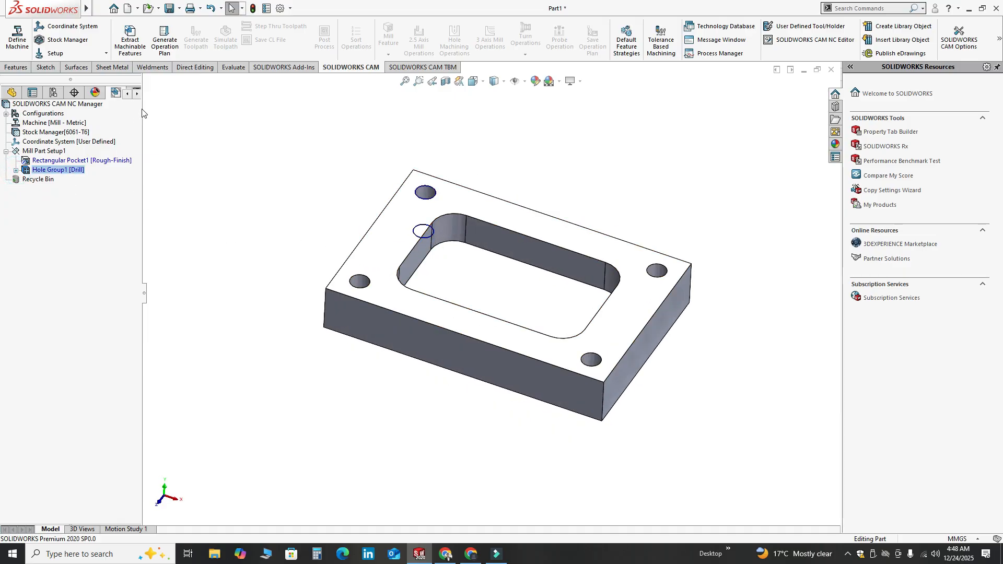
Generate the operation plan for the pocket and hole features and generate the toolpaths for all operations
{"action": "left_click", "coordinate": [156, 45]}
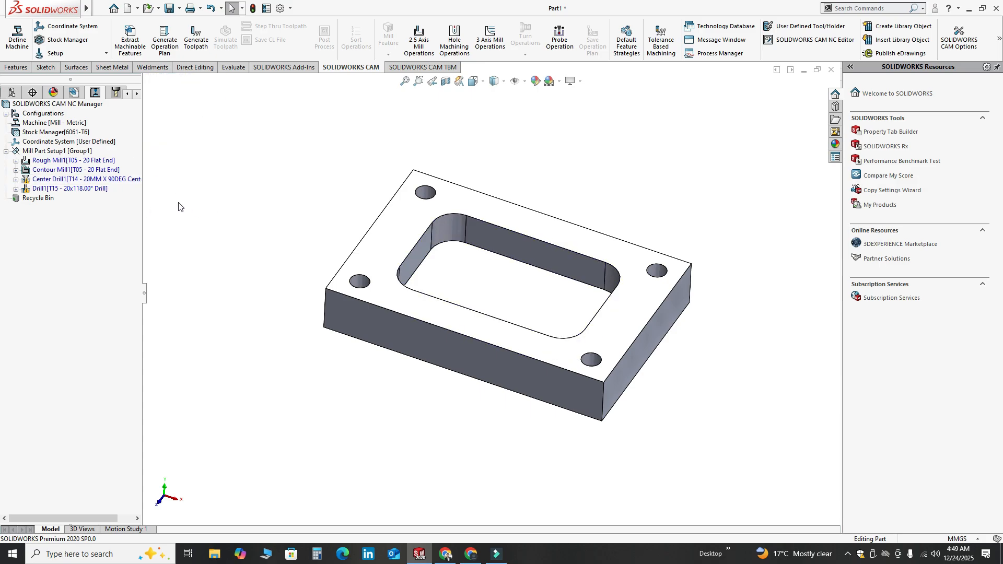
{"action": "mouse_move", "coordinate": [25, 171]}
{"action": "left_click", "coordinate": [198, 43]}
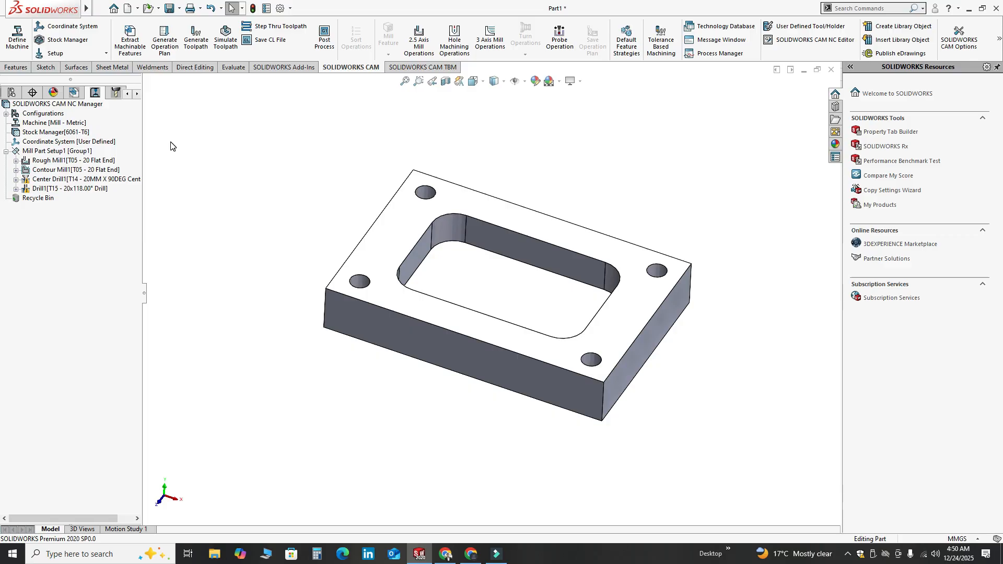
Simulate the toolpaths, checking the color-coded deviation from the design part before running the cutting simulation to the end
{"action": "left_click", "coordinate": [227, 46]}
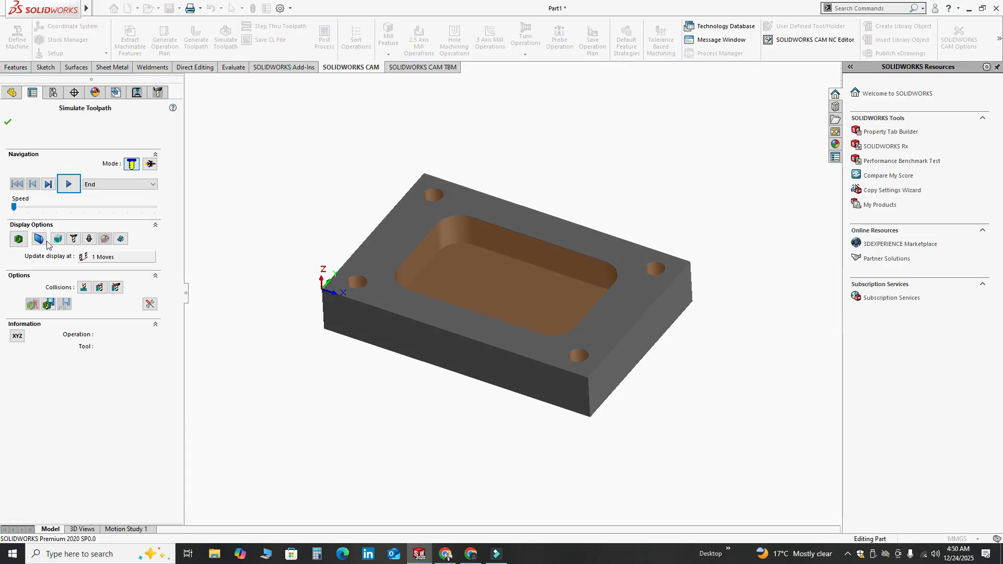
{"action": "left_click", "coordinate": [19, 239]}
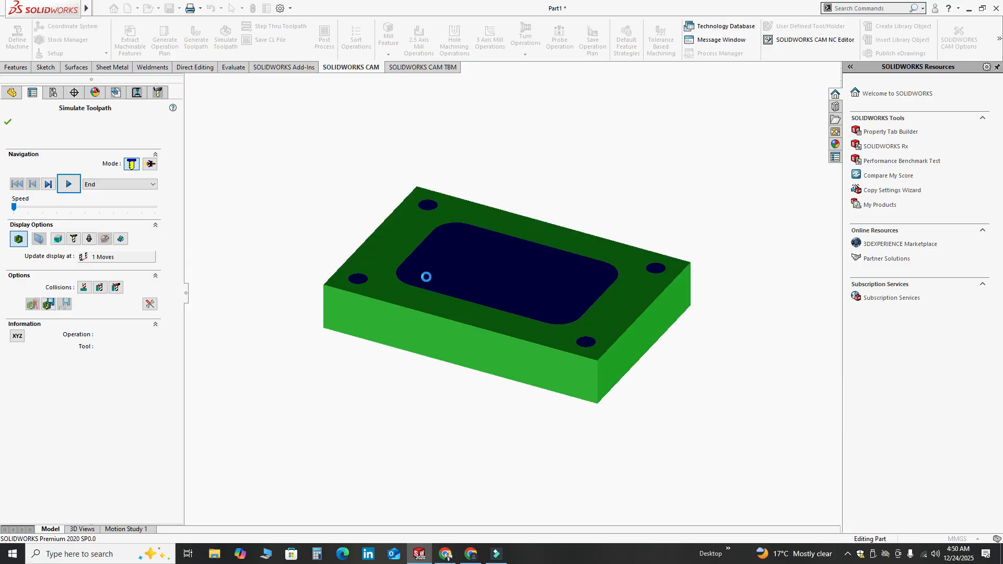
{"action": "middle_click_drag", "start_coordinate": [529, 298], "coordinate": [459, 291]}
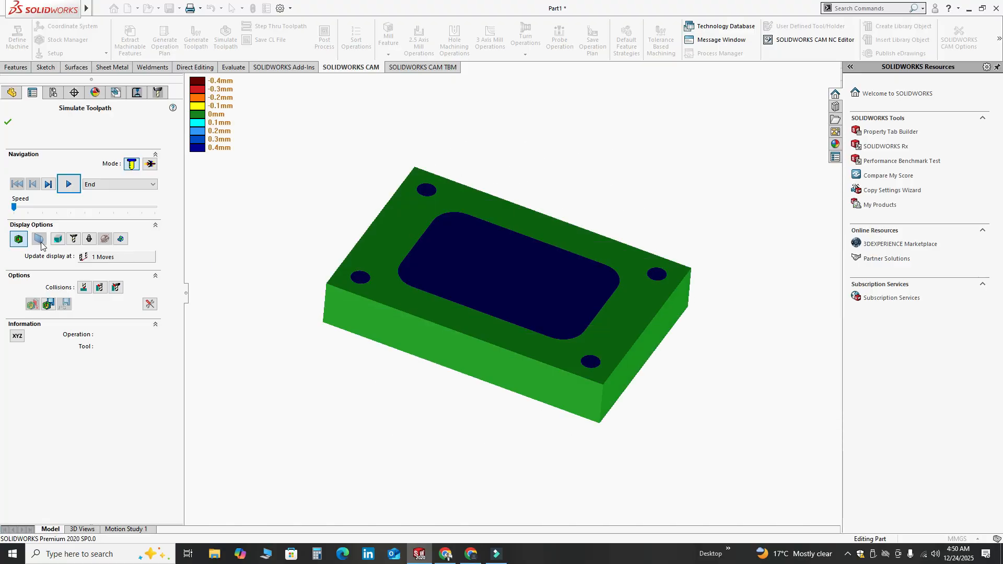
{"action": "left_click", "coordinate": [19, 239]}
{"action": "middle_click_drag", "start_coordinate": [372, 300], "coordinate": [349, 297]}
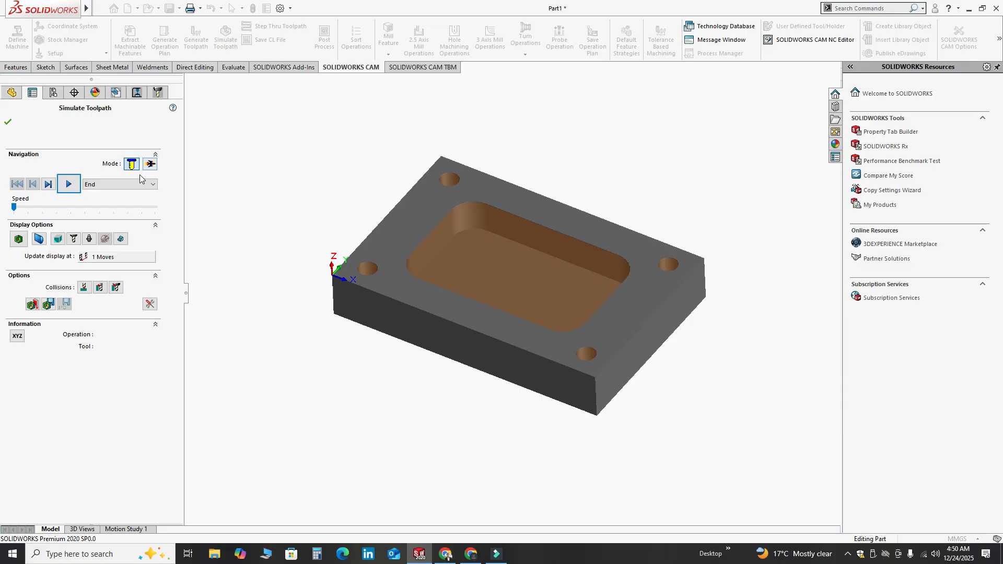
{"action": "left_click", "coordinate": [76, 184]}
{"action": "middle_click_drag", "start_coordinate": [546, 239], "coordinate": [478, 218]}
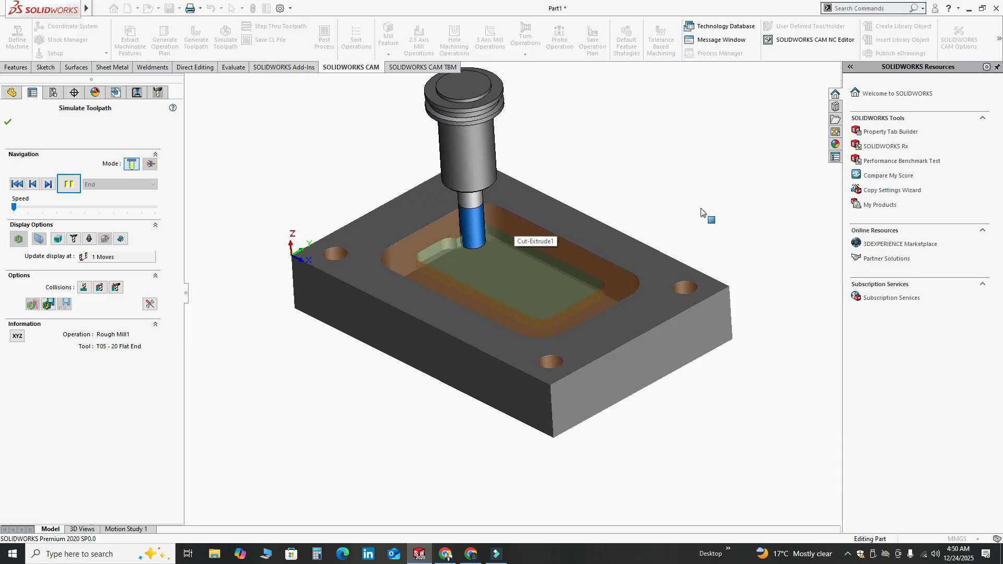
Raise the simulation speed to its maximum and watch the pocket milling operations being cut
{"action": "left_click_drag", "start_coordinate": [14, 207], "coordinate": [160, 211]}
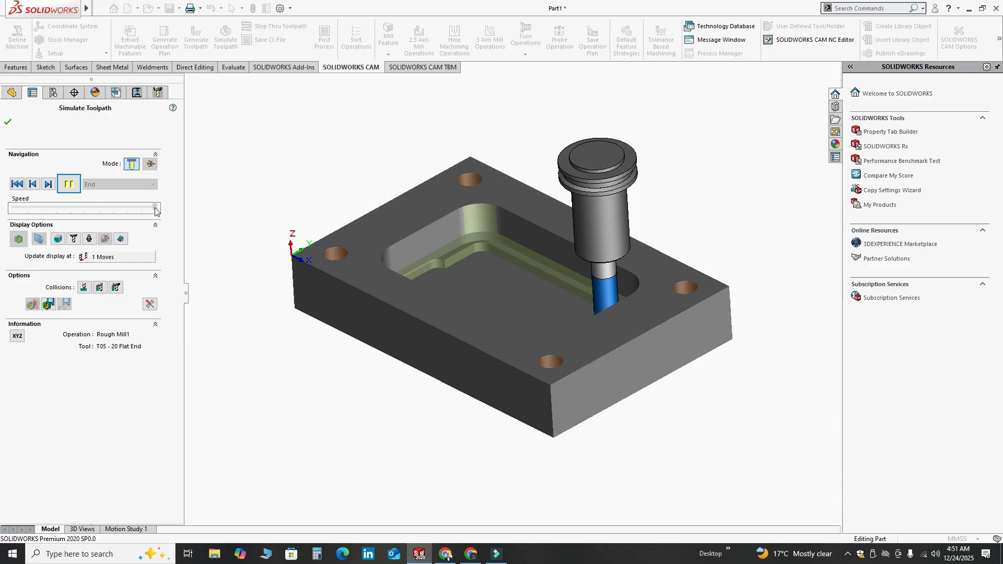
{"action": "left_click_drag", "start_coordinate": [155, 209], "coordinate": [178, 213]}
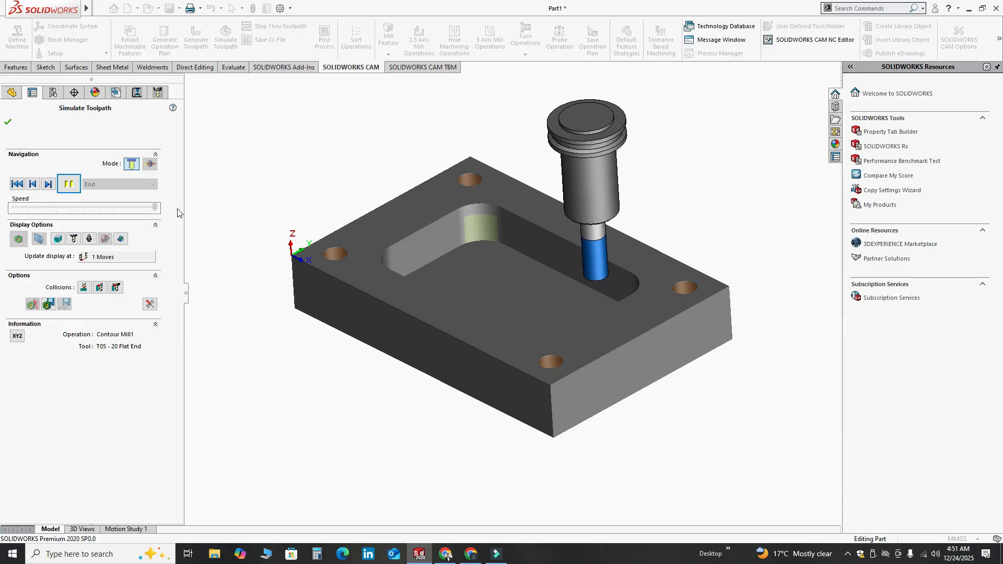
{"action": "scroll", "coordinate": [475, 244], "scroll_direction": "up", "scroll_amount": 3}
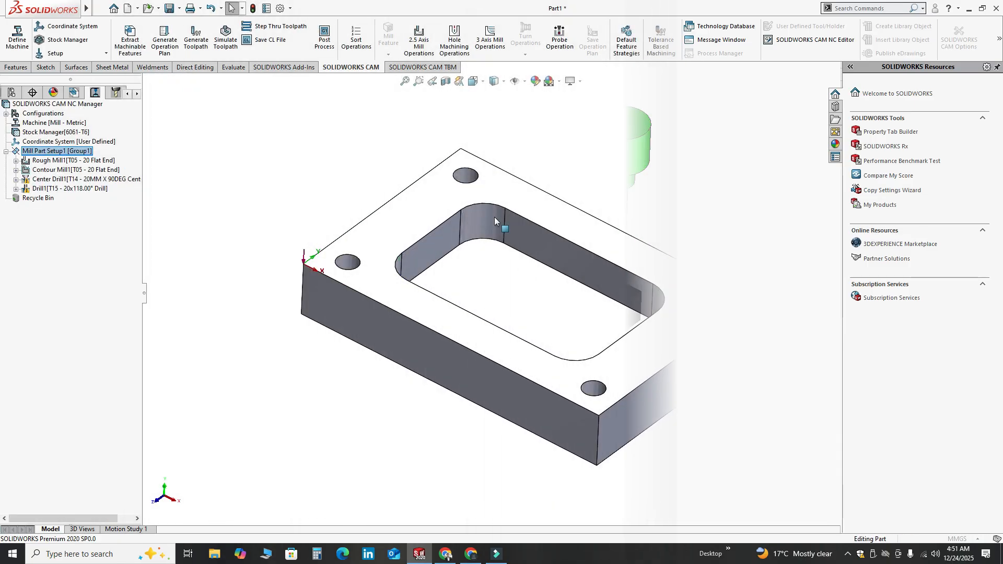
Simulate only the Center Drill1 toolpath at the slowest simulation speed, inspect the spotted holes, and close the simulation
{"action": "mouse_move", "coordinate": [59, 169]}
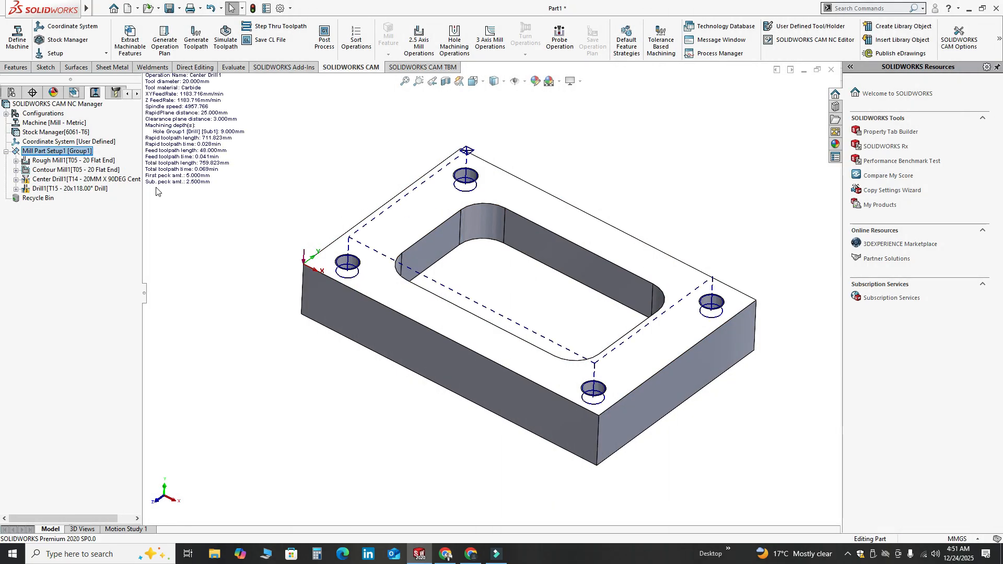
{"action": "left_click", "coordinate": [51, 180]}
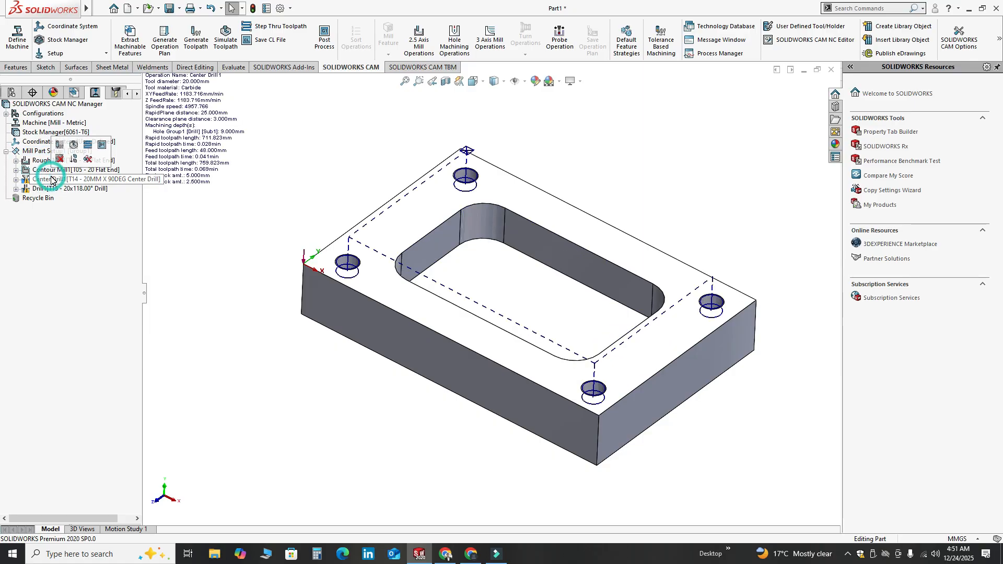
{"action": "right_click", "coordinate": [52, 180]}
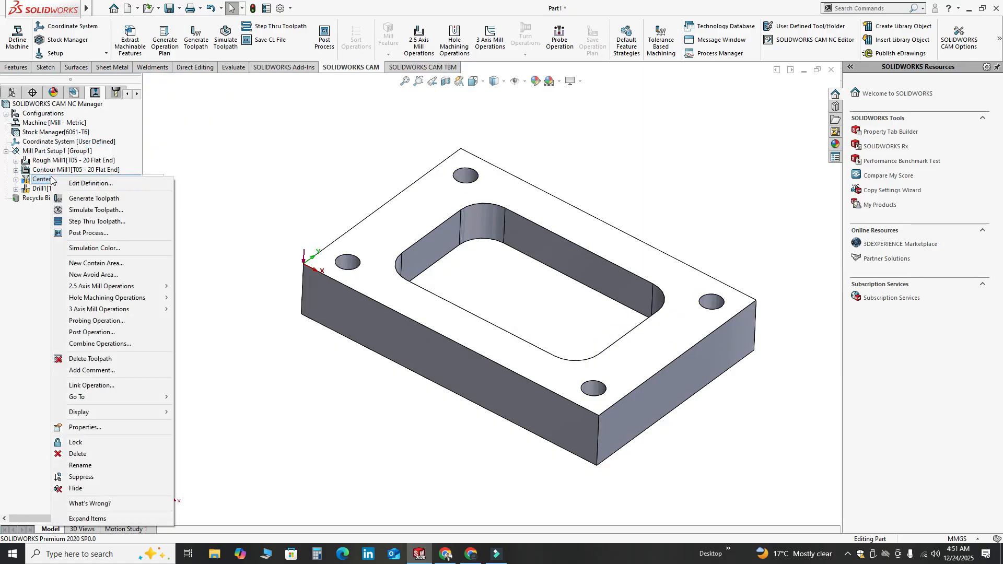
{"action": "left_click", "coordinate": [93, 209]}
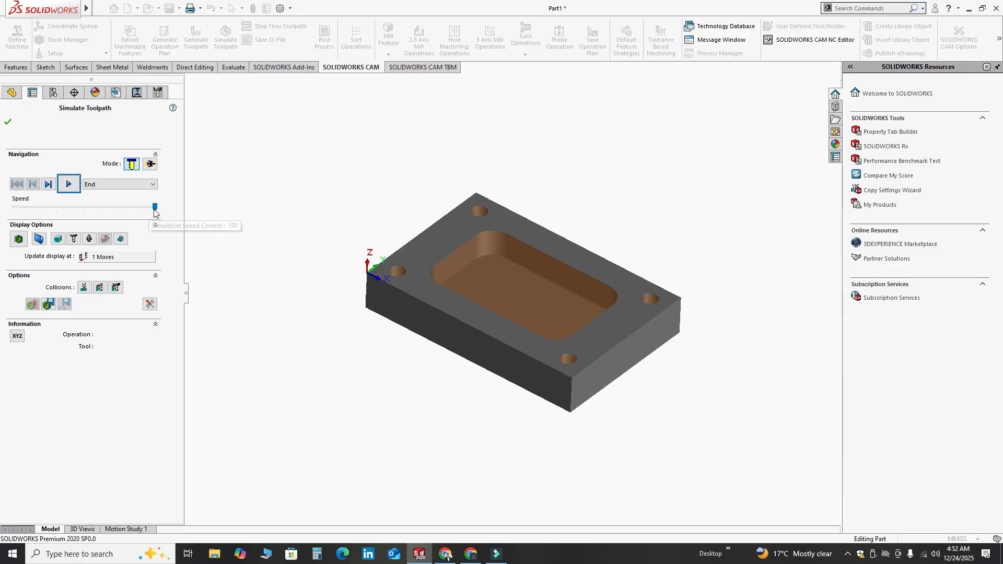
{"action": "left_click", "coordinate": [152, 209]}
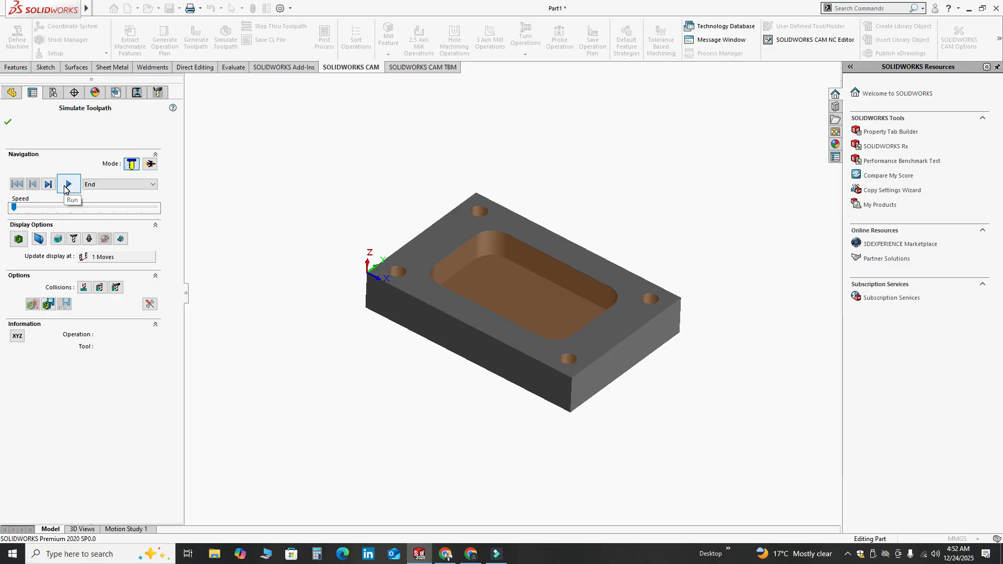
{"action": "left_click", "coordinate": [67, 185]}
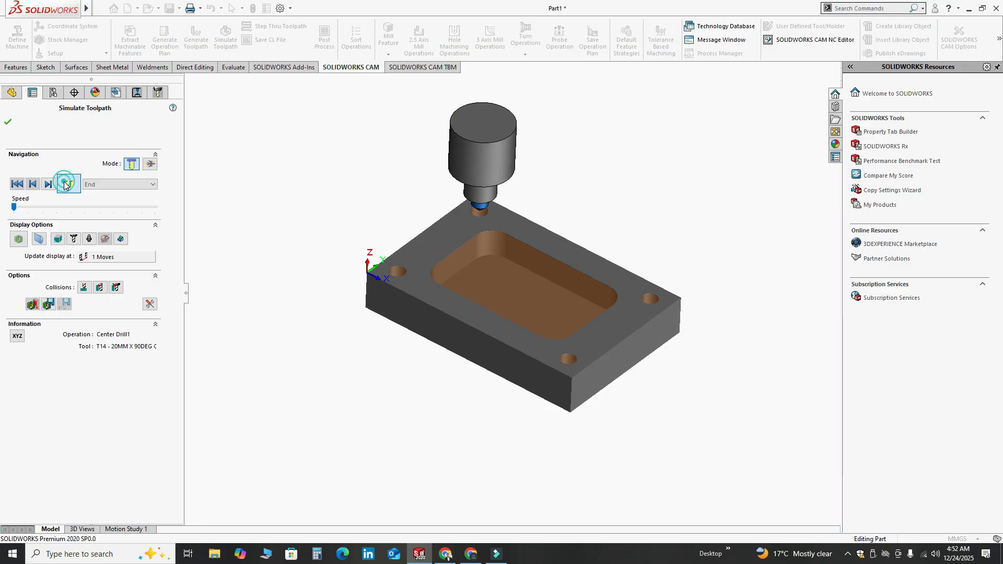
{"action": "scroll", "coordinate": [501, 219], "scroll_direction": "down", "scroll_amount": 3}
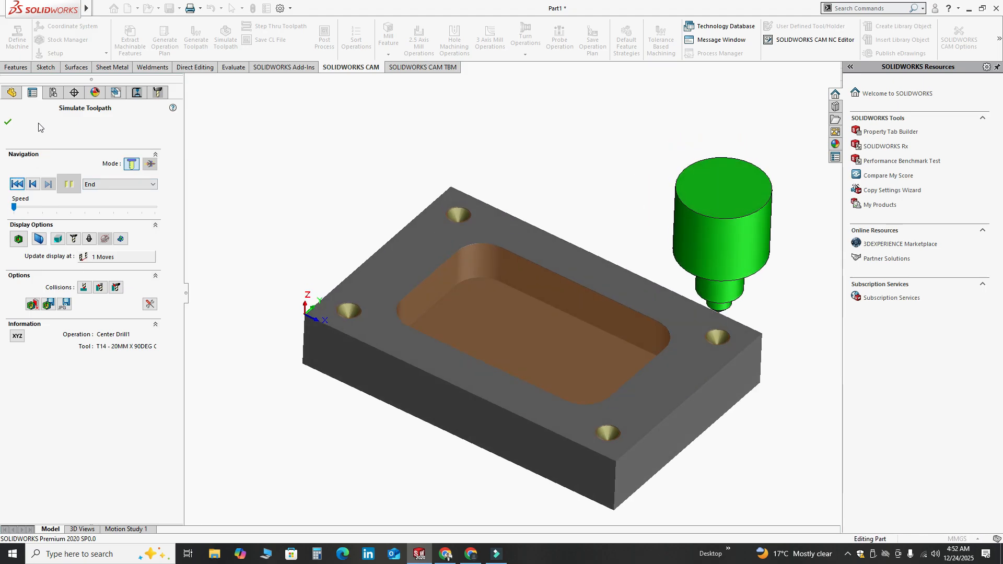
{"action": "left_click", "coordinate": [8, 122]}
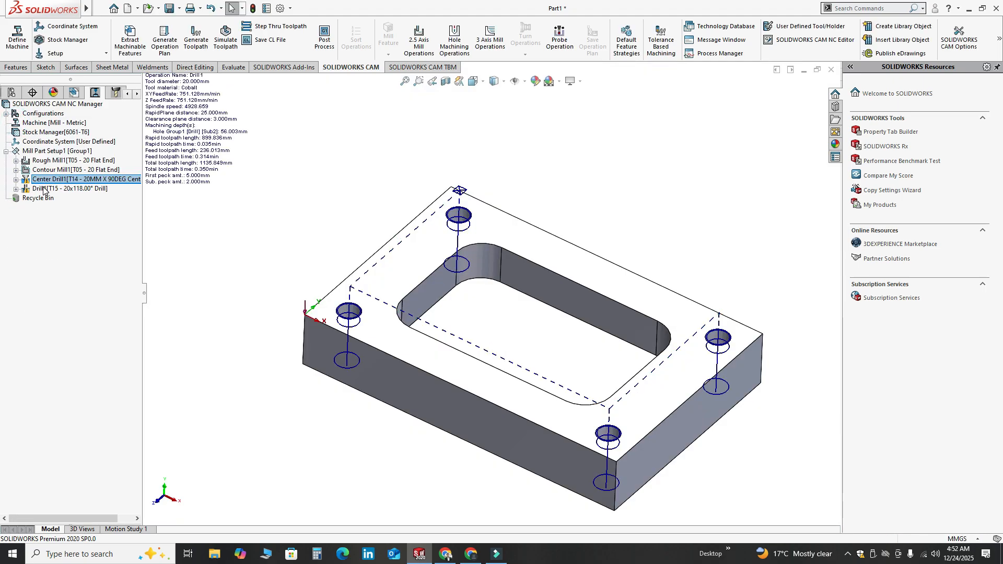
Simulate only the Drill1 toolpath, inspect the drilled holes, and close the simulation
{"action": "left_click", "coordinate": [43, 189]}
{"action": "right_click", "coordinate": [43, 188]}
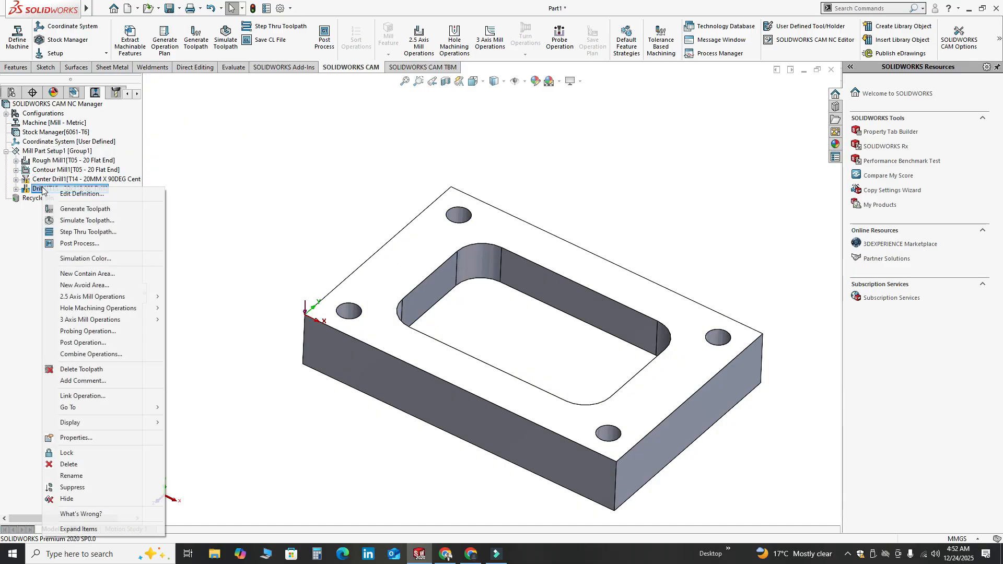
{"action": "left_click", "coordinate": [72, 220]}
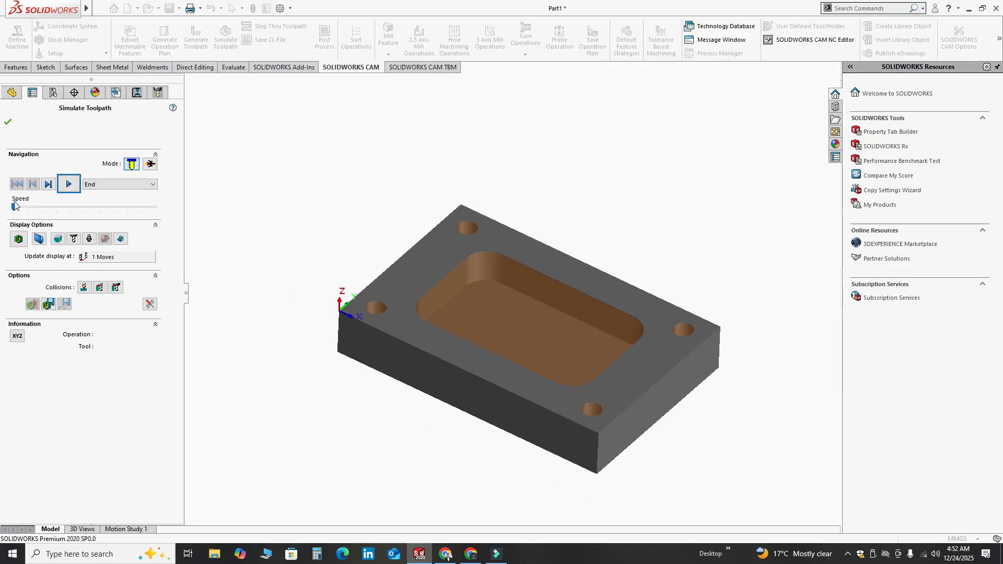
{"action": "left_click", "coordinate": [69, 184]}
{"action": "middle_click_drag", "start_coordinate": [396, 328], "coordinate": [492, 313]}
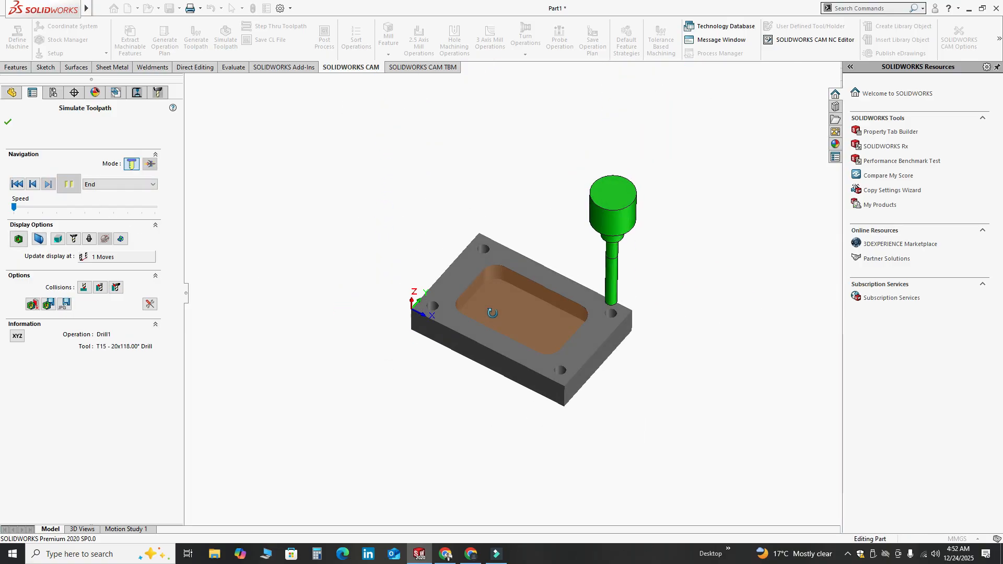
{"action": "left_click", "coordinate": [8, 124]}
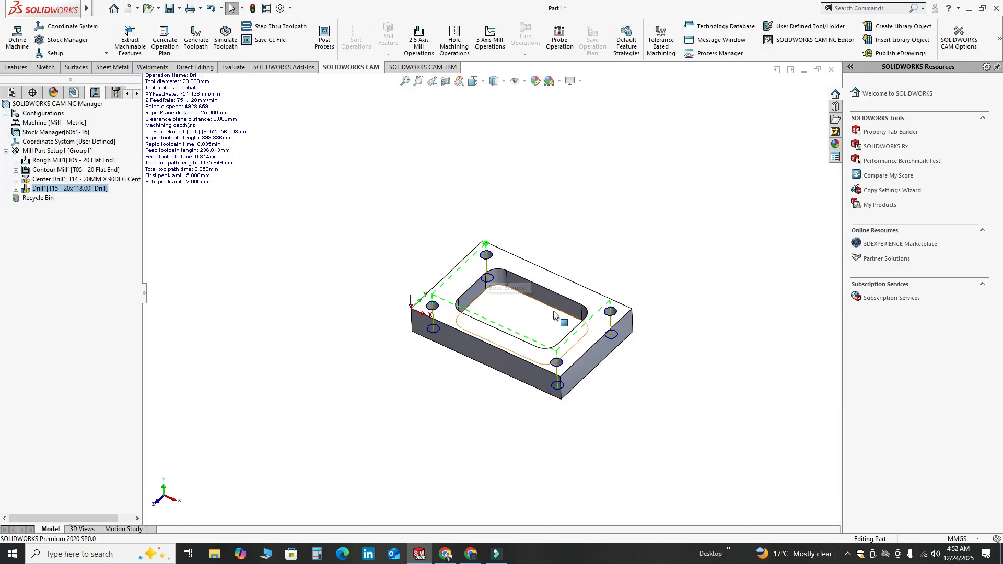
Play through all operations with Step Thru Toolpath to check the tool motion, then close it
{"action": "scroll", "coordinate": [483, 271], "scroll_direction": "down", "scroll_amount": 2}
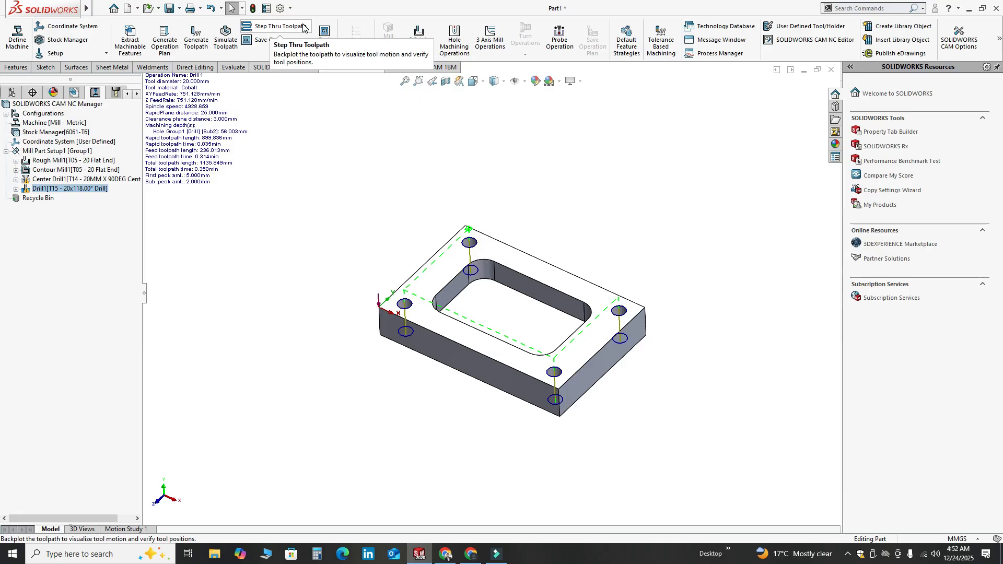
{"action": "left_click", "coordinate": [277, 28]}
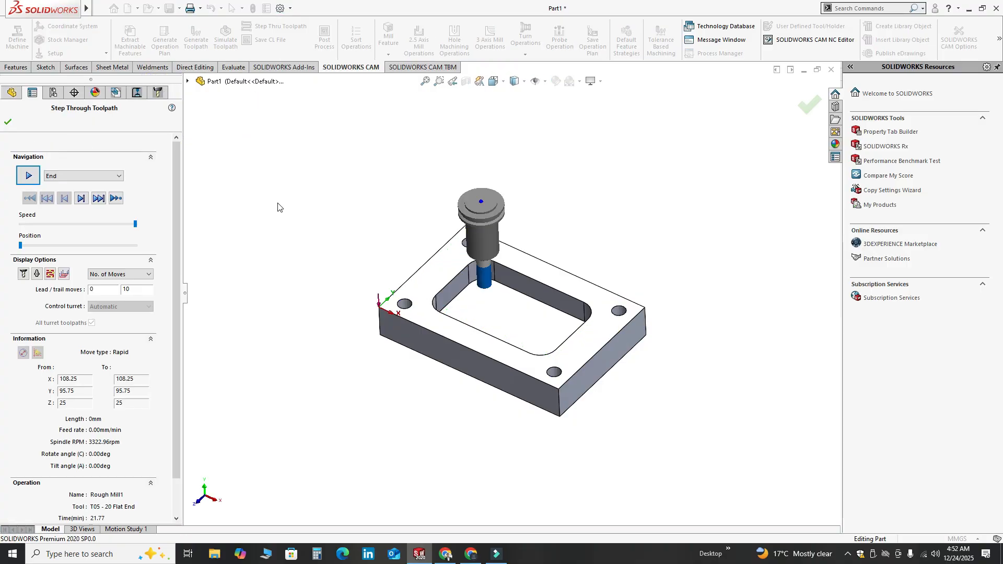
{"action": "left_click", "coordinate": [27, 175]}
{"action": "middle_click_drag", "start_coordinate": [509, 289], "coordinate": [494, 331]}
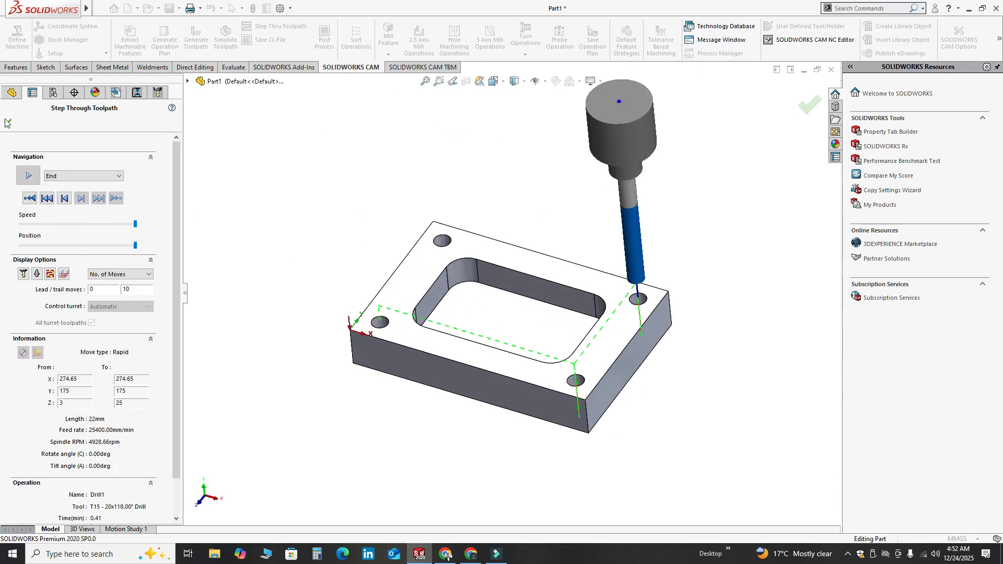
{"action": "left_click", "coordinate": [7, 122]}
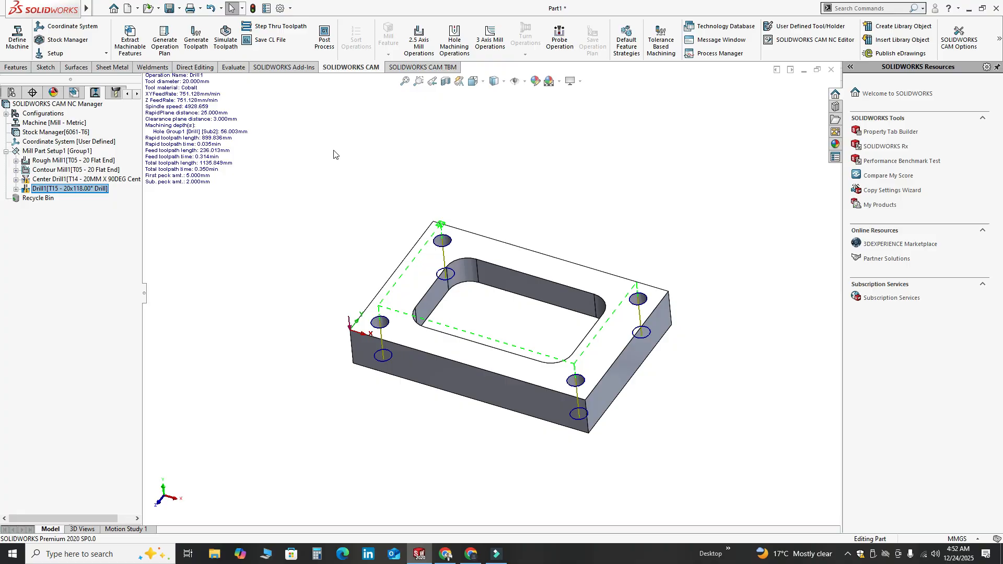
Save the toolpath data to the Desktop as a CL file named CAM1
{"action": "left_click", "coordinate": [258, 41]}
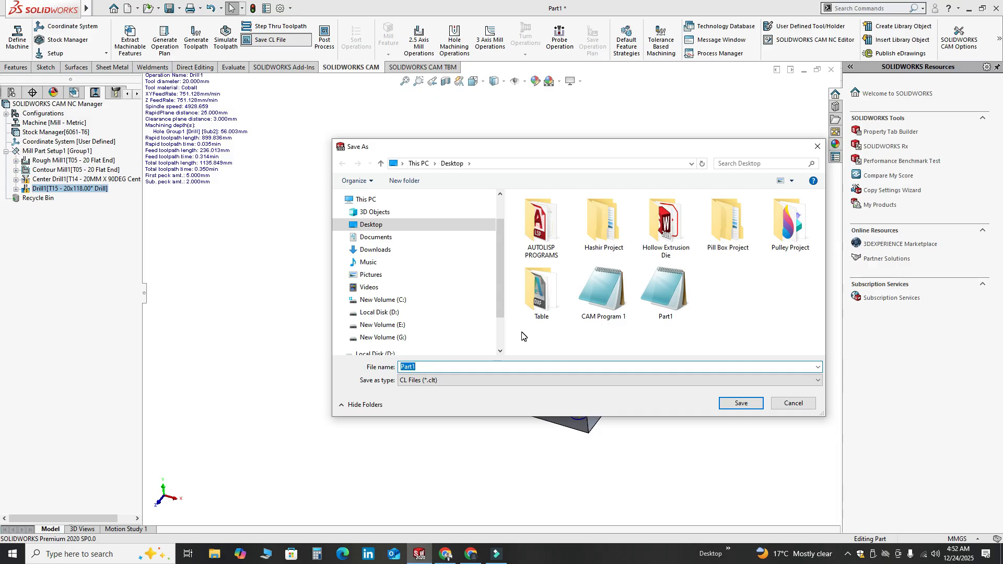
{"action": "type", "text": "CAM"}
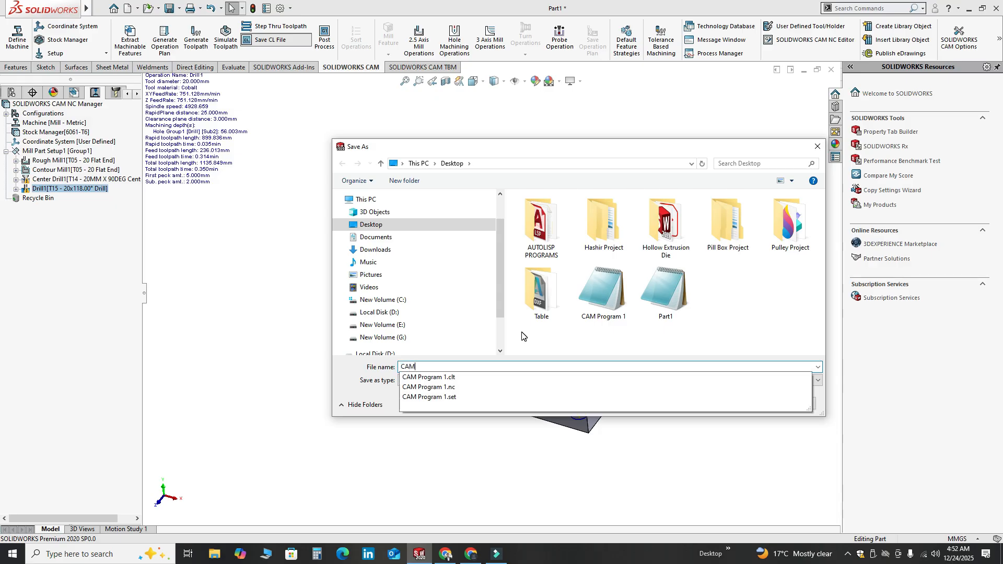
{"action": "type", "text": "1"}
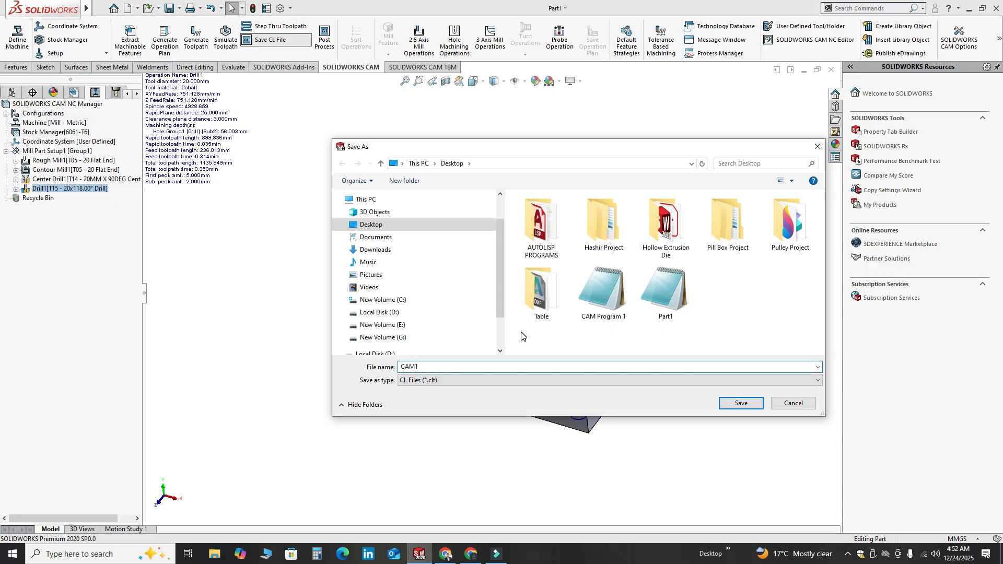
{"action": "left_click", "coordinate": [740, 403]}
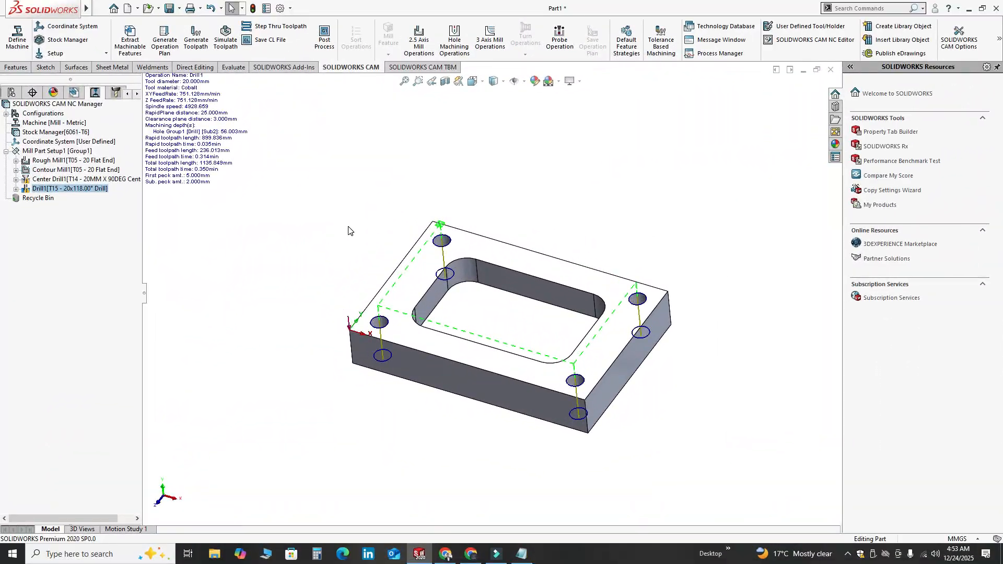
Post-process the operations to an NC Code (*.nc) file named CAM1 on the Desktop and generate and review its code
{"action": "middle_click_drag", "start_coordinate": [400, 271], "coordinate": [314, 131]}
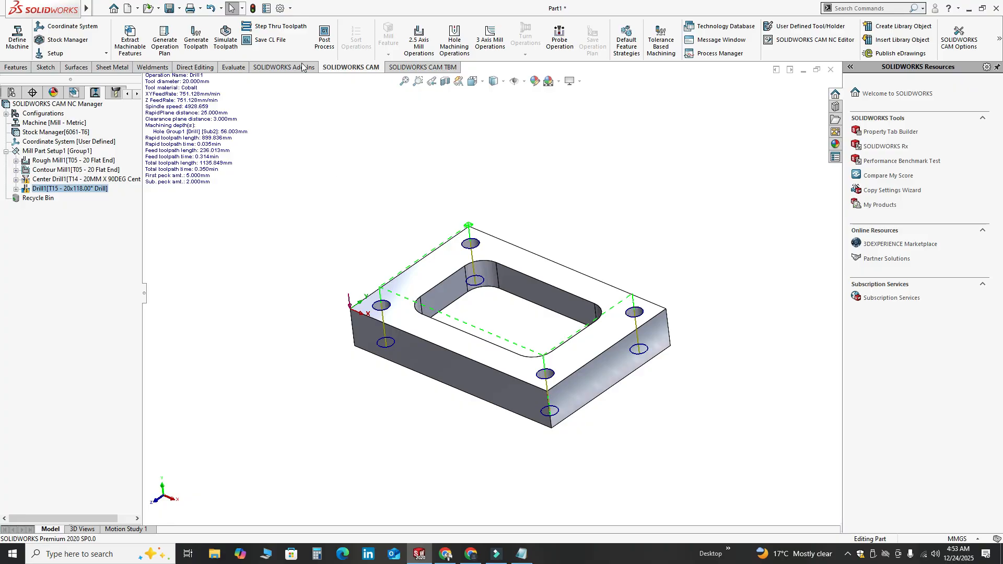
{"action": "left_click", "coordinate": [325, 47]}
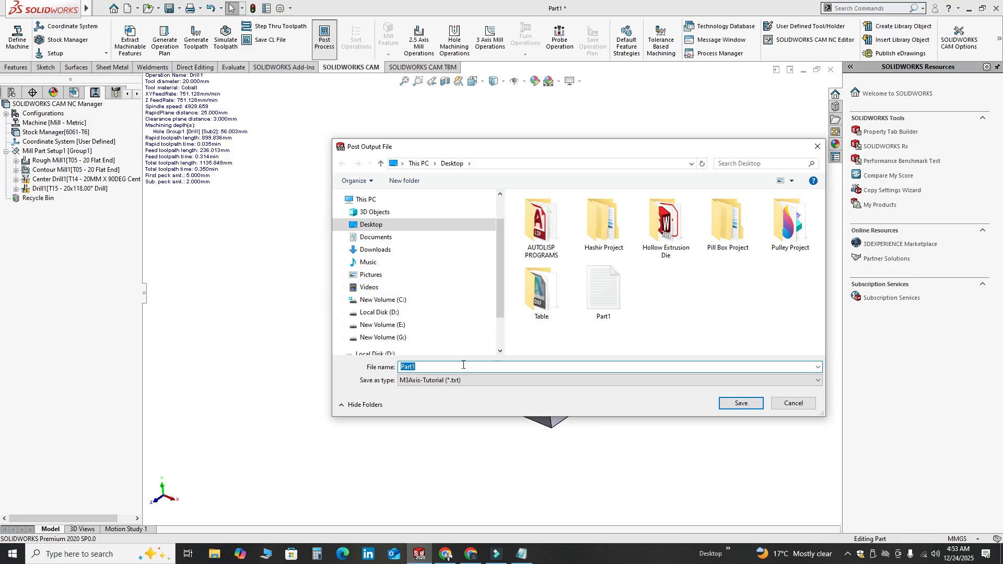
{"action": "type", "text": "C"}
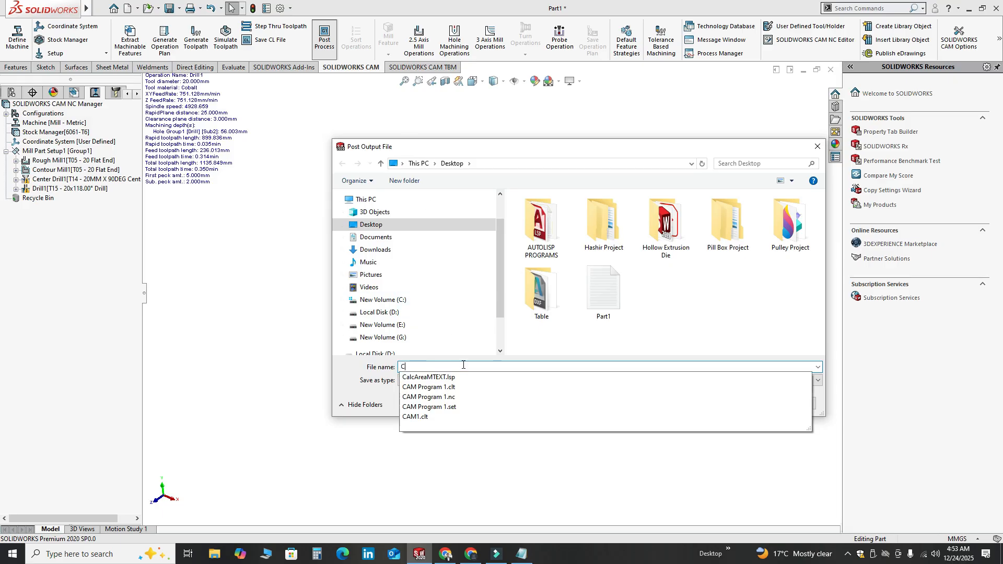
{"action": "type", "text": "AM1"}
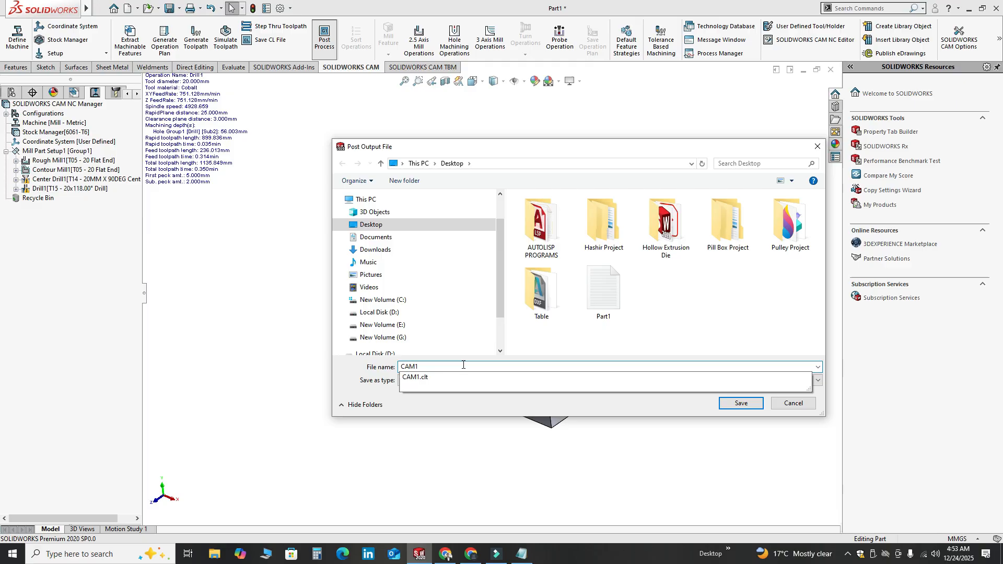
{"action": "left_click", "coordinate": [521, 331]}
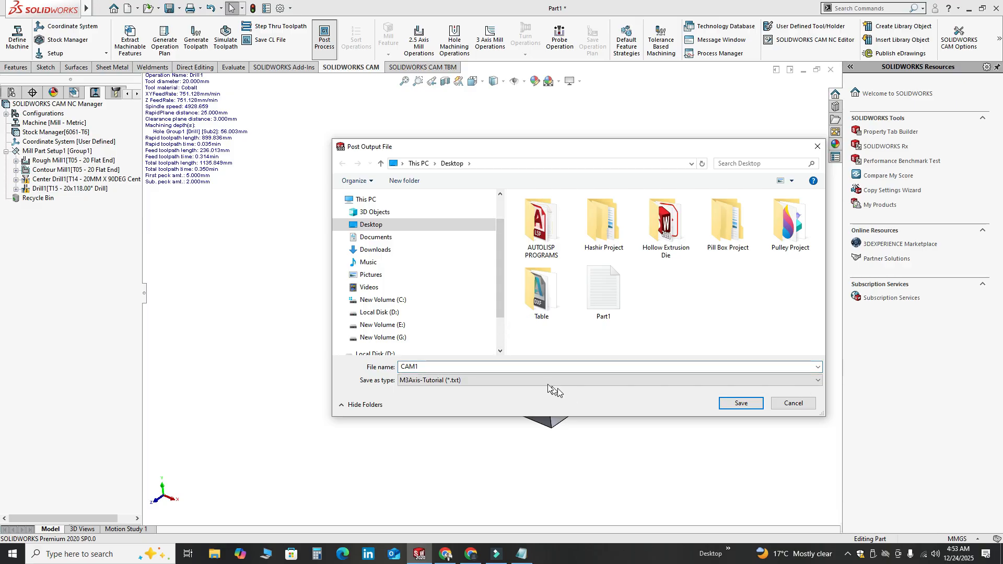
{"action": "left_click", "coordinate": [469, 382]}
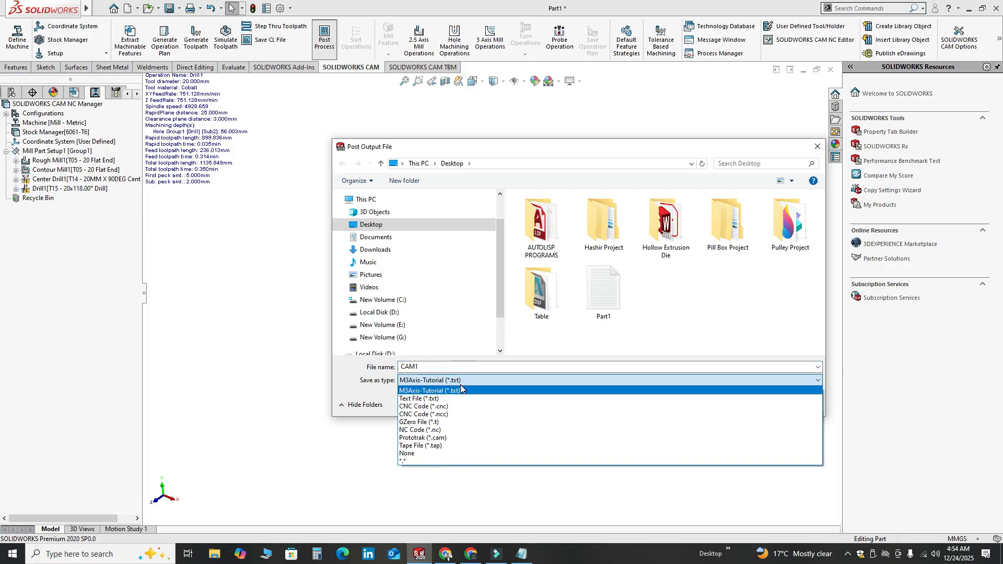
{"action": "left_click", "coordinate": [435, 430]}
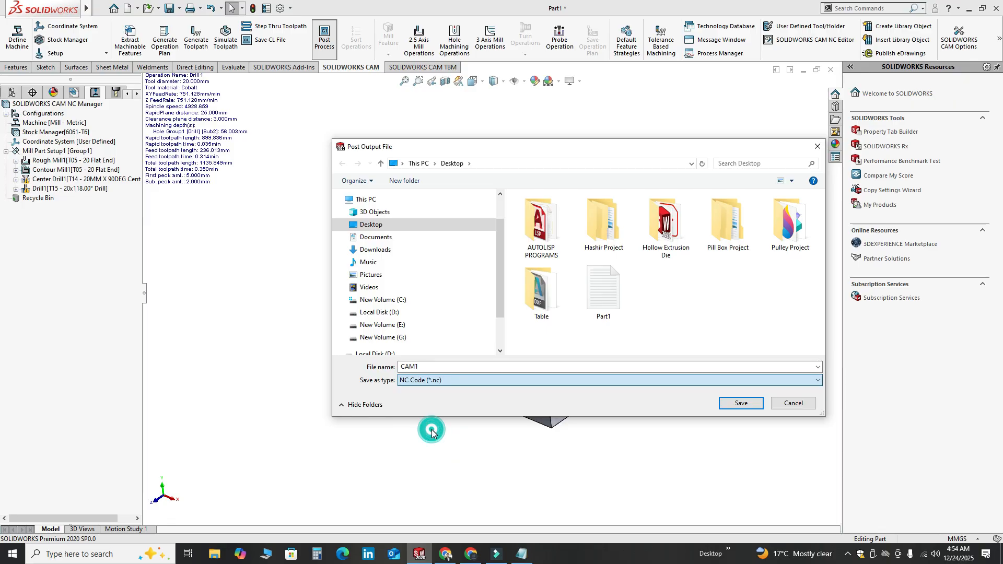
{"action": "left_click", "coordinate": [732, 408]}
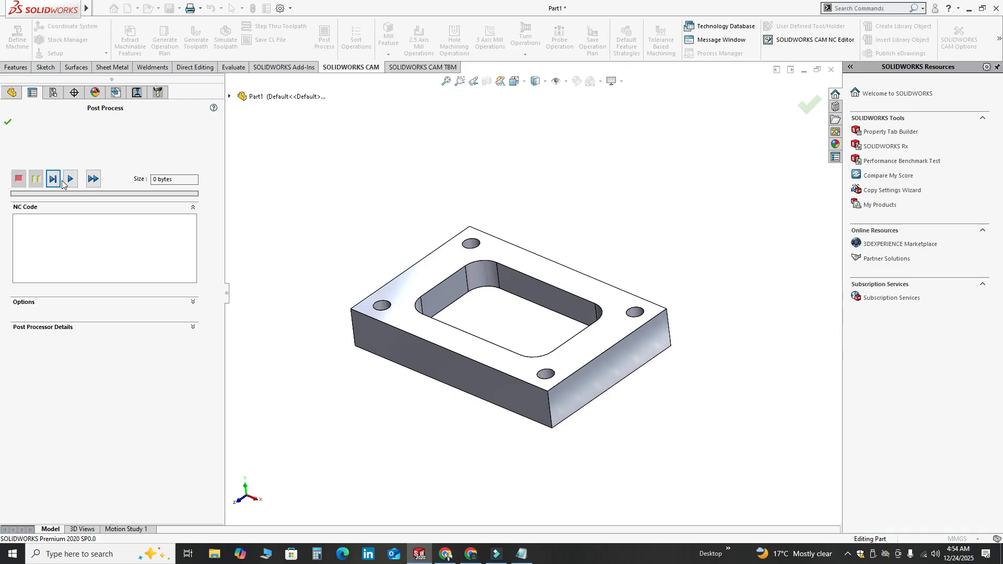
{"action": "left_click", "coordinate": [72, 178]}
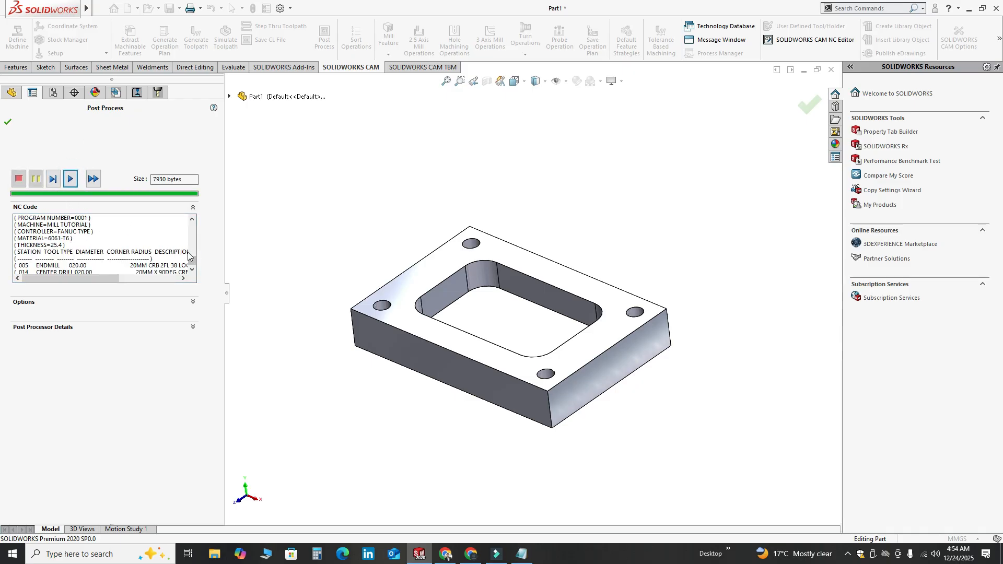
{"action": "left_click_drag", "start_coordinate": [191, 259], "coordinate": [149, 278]}
Enable the Centerline and Open G-Code file in SOLIDWORKS CAM NC Editor options and show the post processor details
{"action": "left_click", "coordinate": [23, 302]}
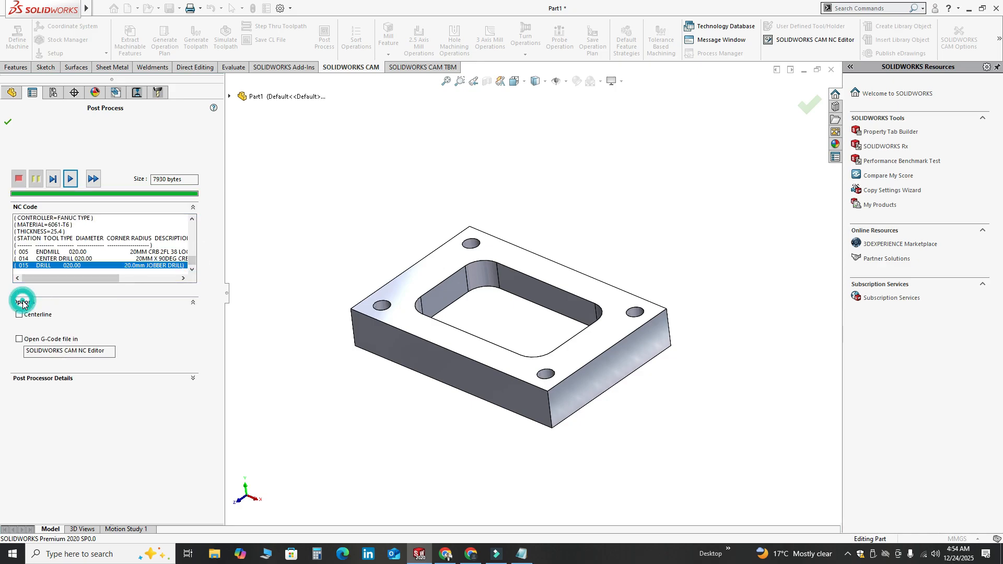
{"action": "left_click", "coordinate": [19, 315]}
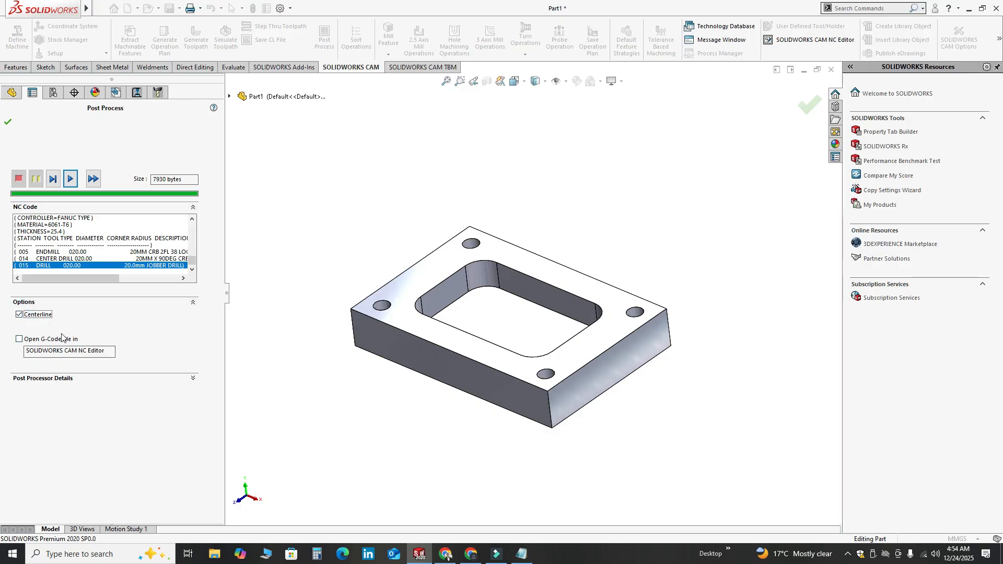
{"action": "left_click", "coordinate": [19, 340]}
{"action": "left_click", "coordinate": [30, 379]}
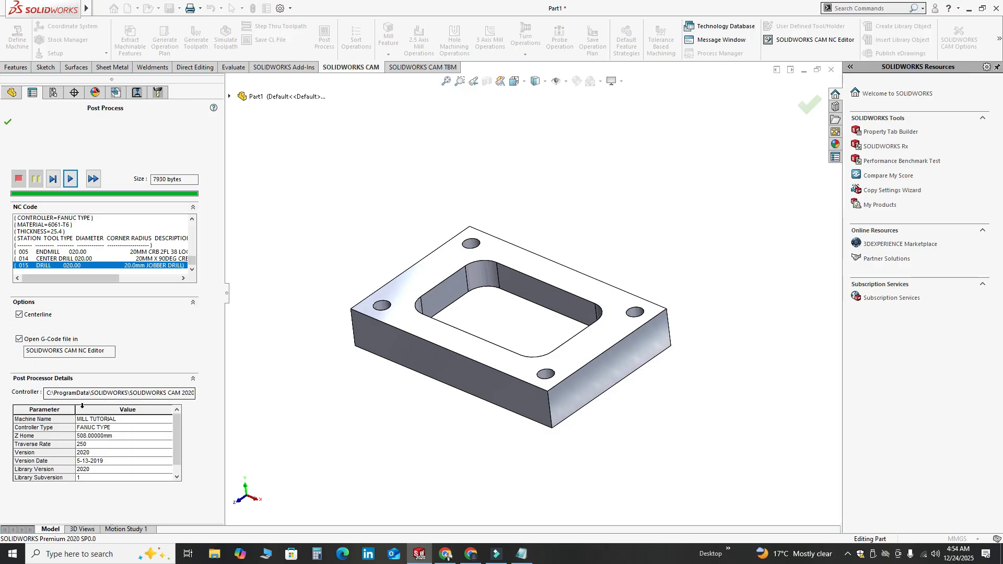
Collapse the post processor details, accept the post process with the G-code opened in SOLIDWORKS CAM NC Editor, and review the CAM1.nc code
{"action": "left_click", "coordinate": [30, 378]}
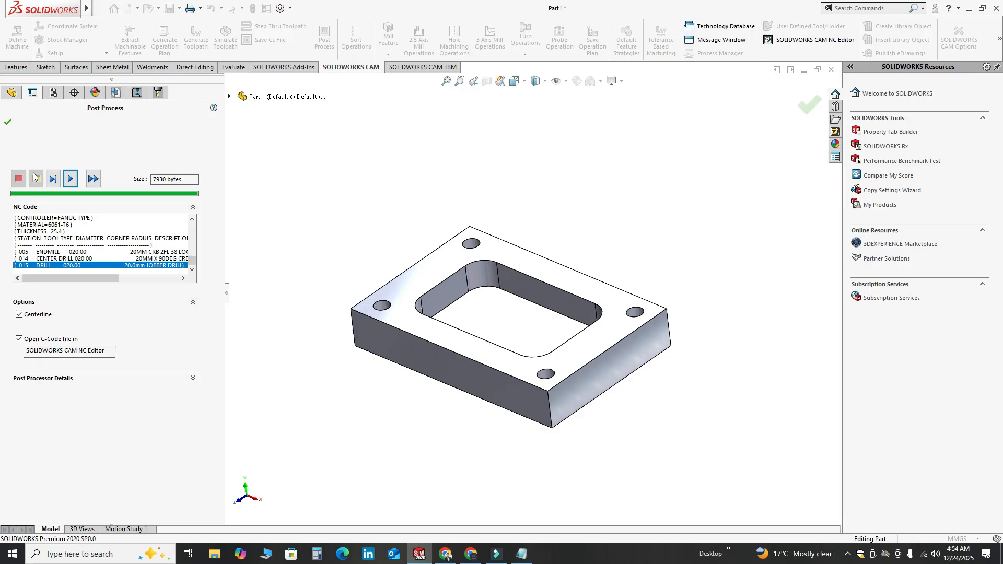
{"action": "left_click", "coordinate": [6, 122]}
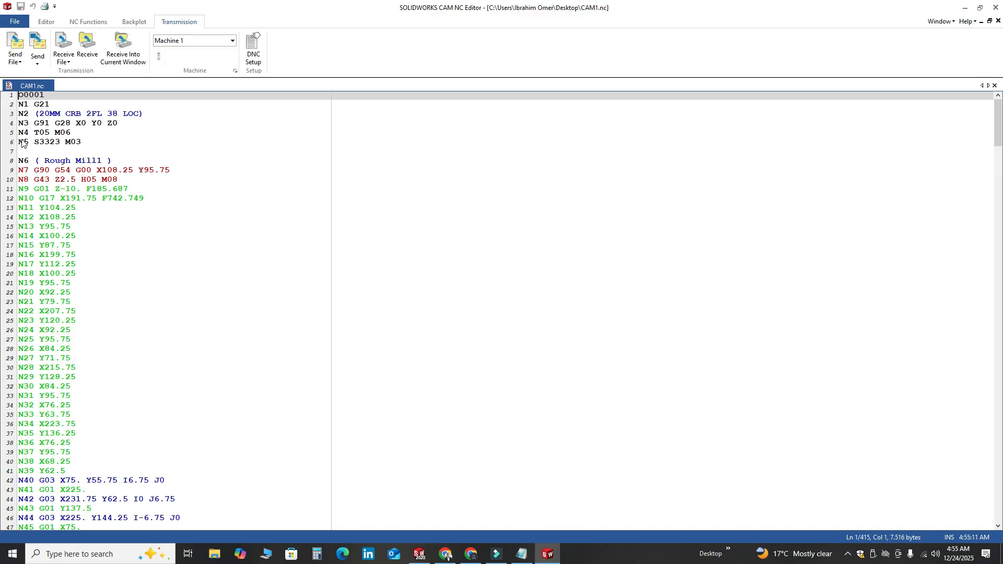
{"action": "scroll", "coordinate": [55, 169], "scroll_direction": "down", "scroll_amount": 20}
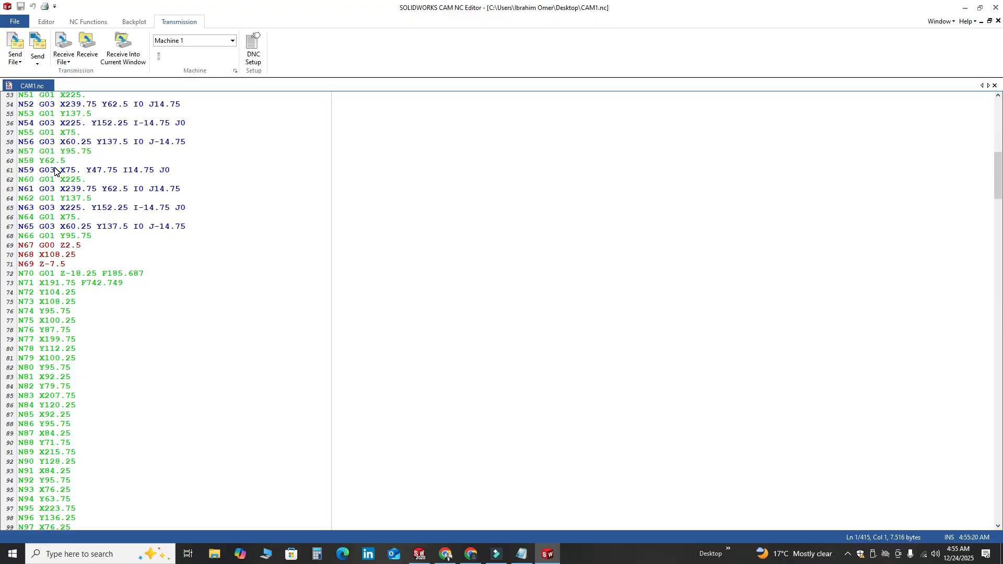
{"action": "scroll", "coordinate": [51, 170], "scroll_direction": "up", "scroll_amount": 16}
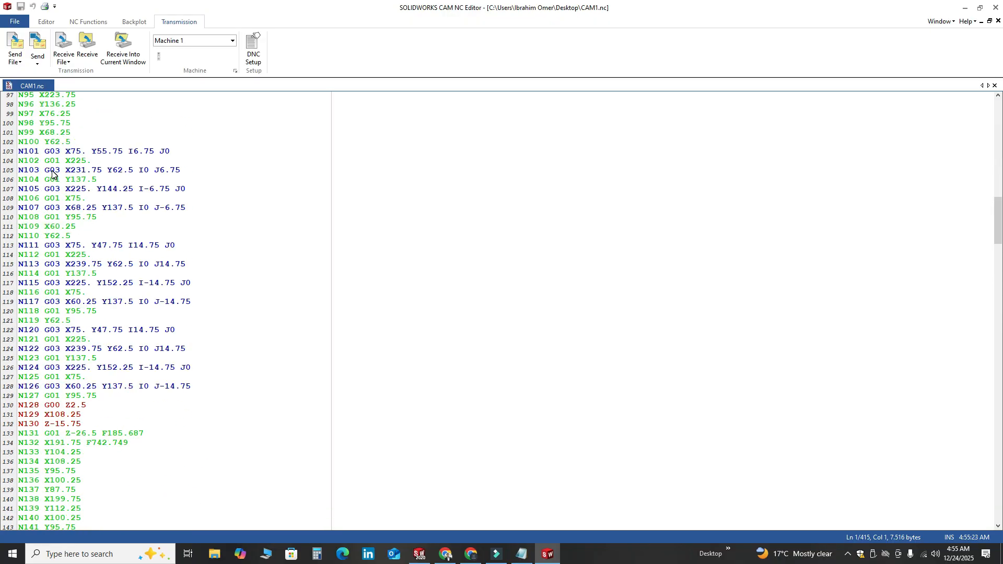
{"action": "scroll", "coordinate": [49, 169], "scroll_direction": "up", "scroll_amount": 8}
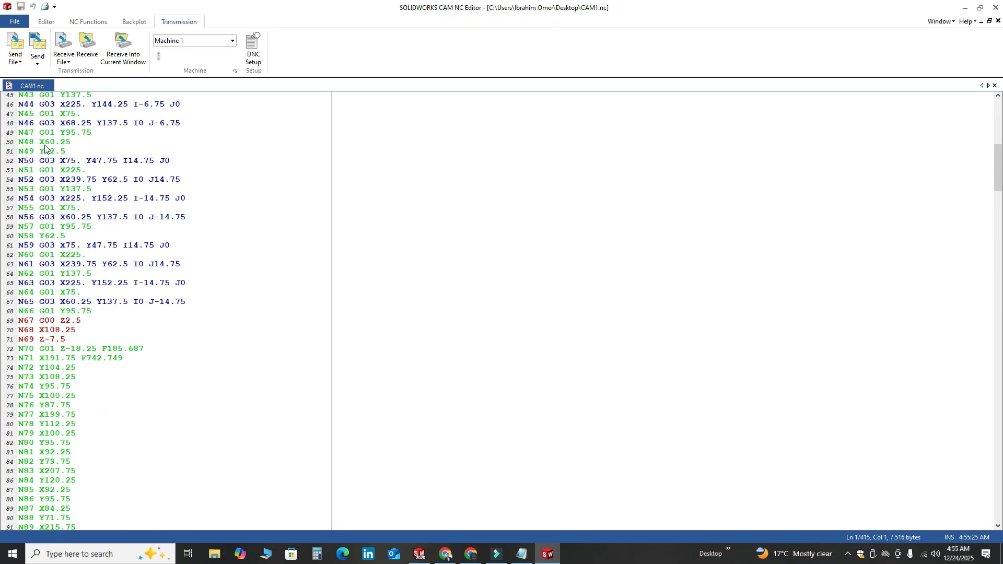
{"action": "scroll", "coordinate": [46, 264], "scroll_direction": "up", "scroll_amount": 8}
{"action": "scroll", "coordinate": [130, 259], "scroll_direction": "up", "scroll_amount": 7}
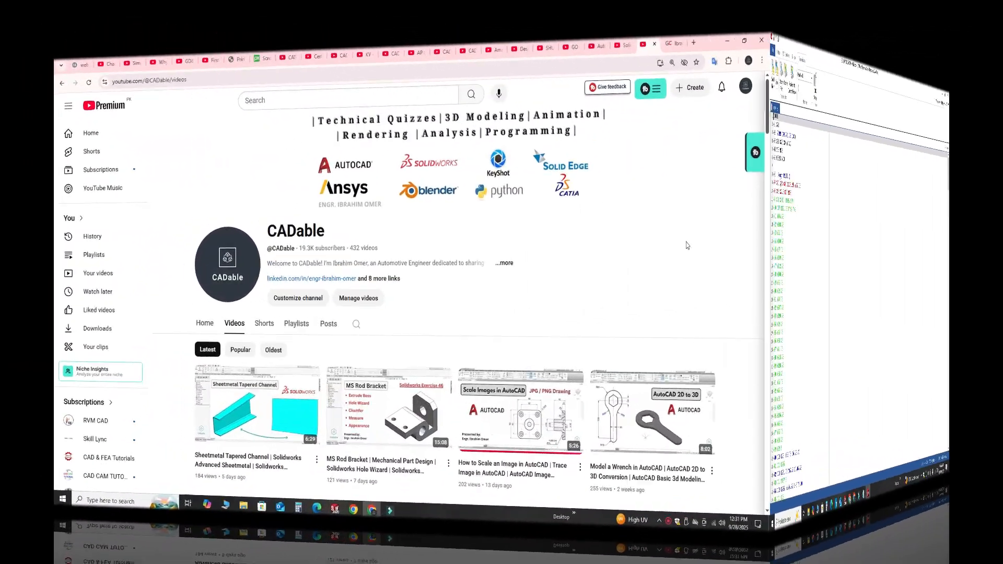
Switch to YouTube in the browser and look through the latest videos of the CADable channel
{"action": "scroll", "coordinate": [687, 245], "scroll_direction": "down", "scroll_amount": 4}
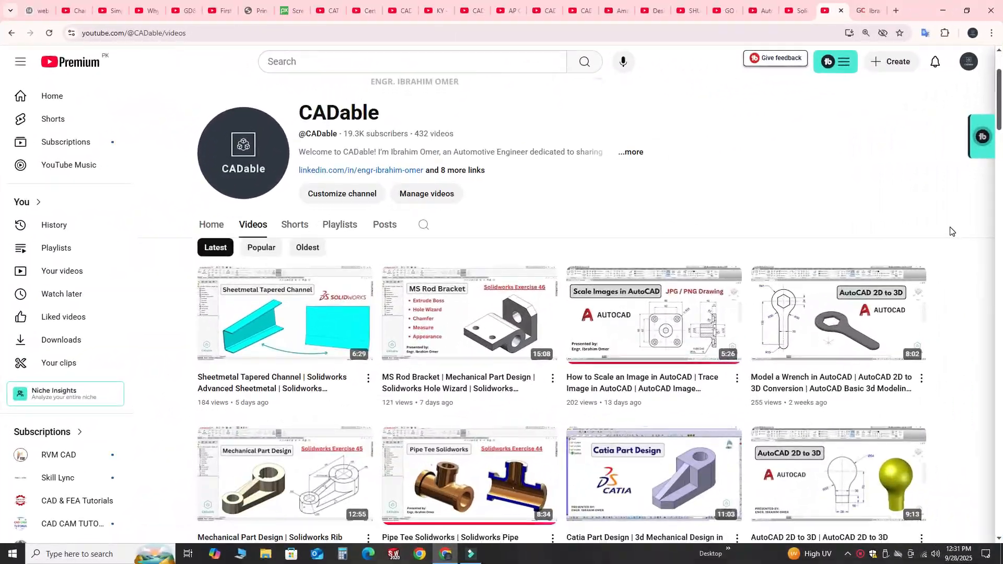
{"action": "scroll", "coordinate": [728, 304], "scroll_direction": "down", "scroll_amount": 3}
{"action": "scroll", "coordinate": [944, 306], "scroll_direction": "down", "scroll_amount": 9}
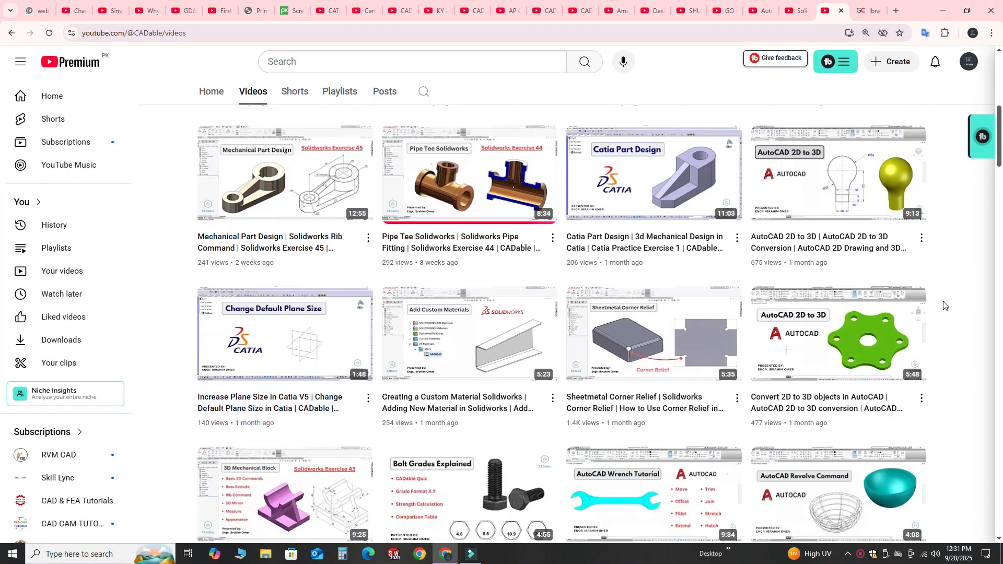
{"action": "scroll", "coordinate": [944, 306], "scroll_direction": "down", "scroll_amount": 14}
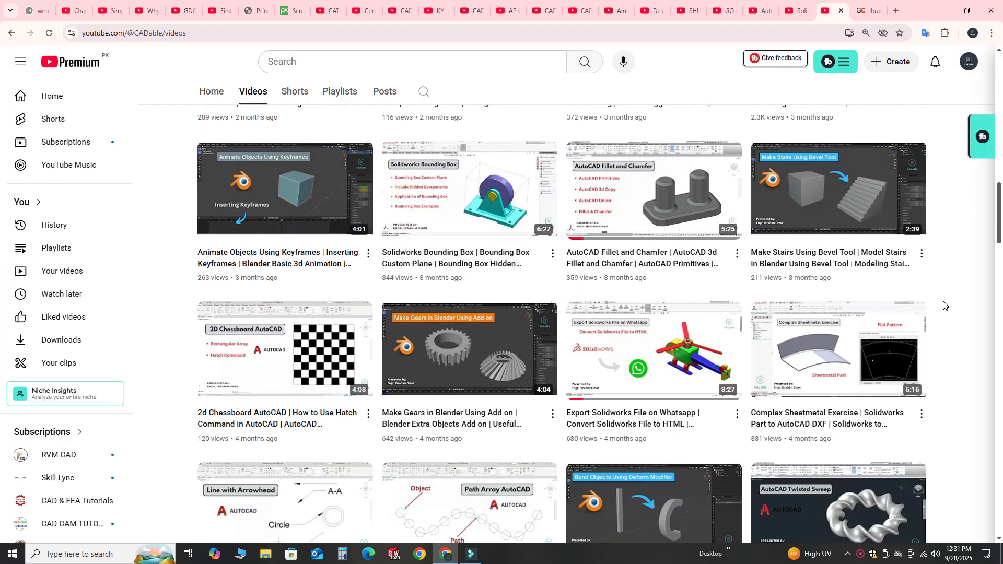
{"action": "scroll", "coordinate": [943, 306], "scroll_direction": "down", "scroll_amount": 16}
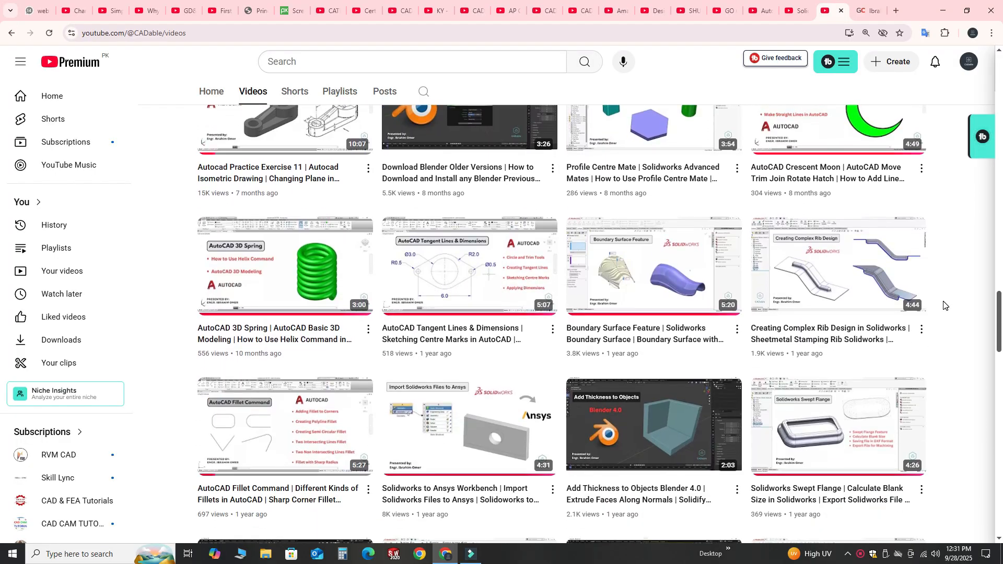
{"action": "scroll", "coordinate": [944, 306], "scroll_direction": "down", "scroll_amount": 14}
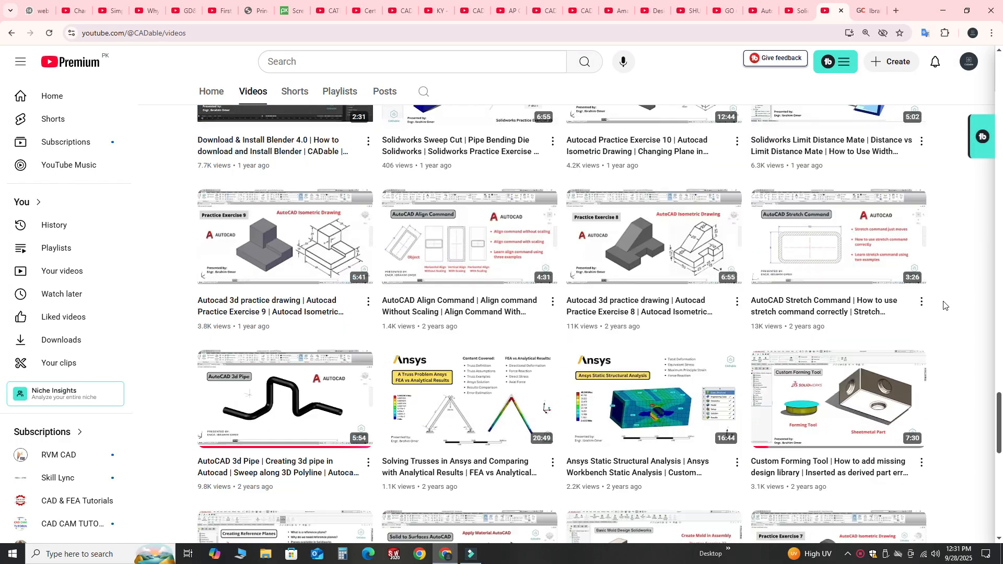
{"action": "scroll", "coordinate": [944, 305], "scroll_direction": "down", "scroll_amount": 2}
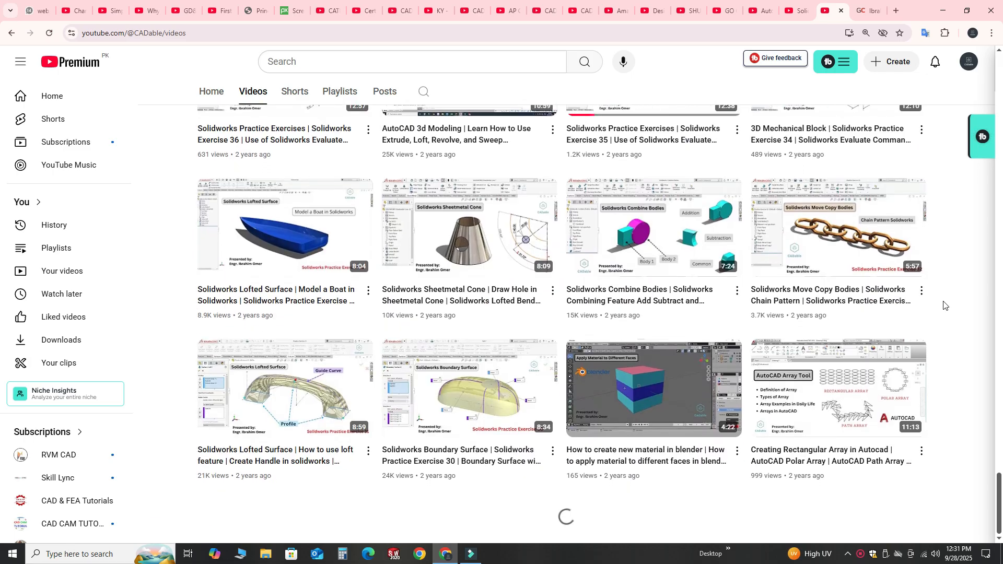
{"action": "scroll", "coordinate": [944, 305], "scroll_direction": "down", "scroll_amount": 20}
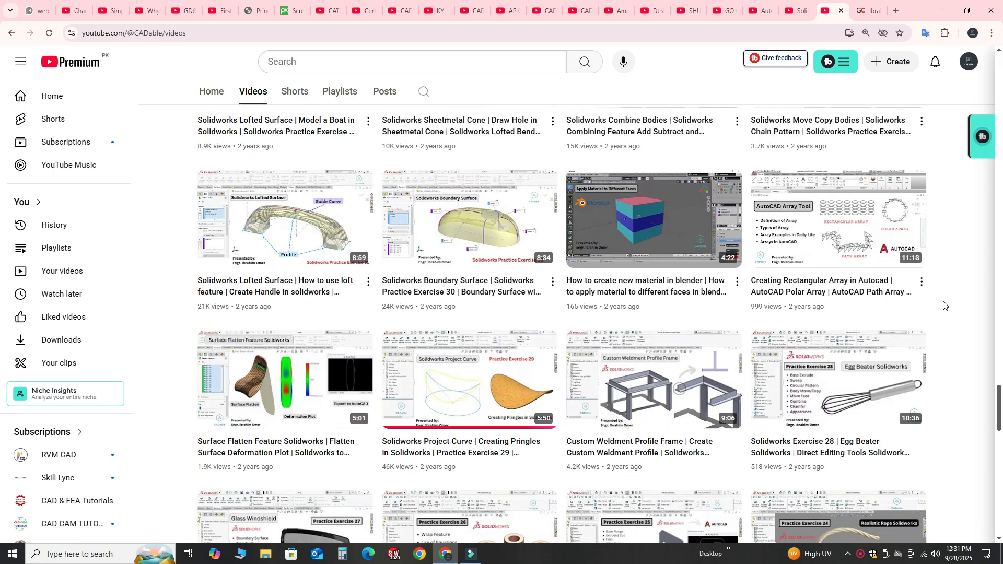
{"action": "scroll", "coordinate": [943, 306], "scroll_direction": "down", "scroll_amount": 15}
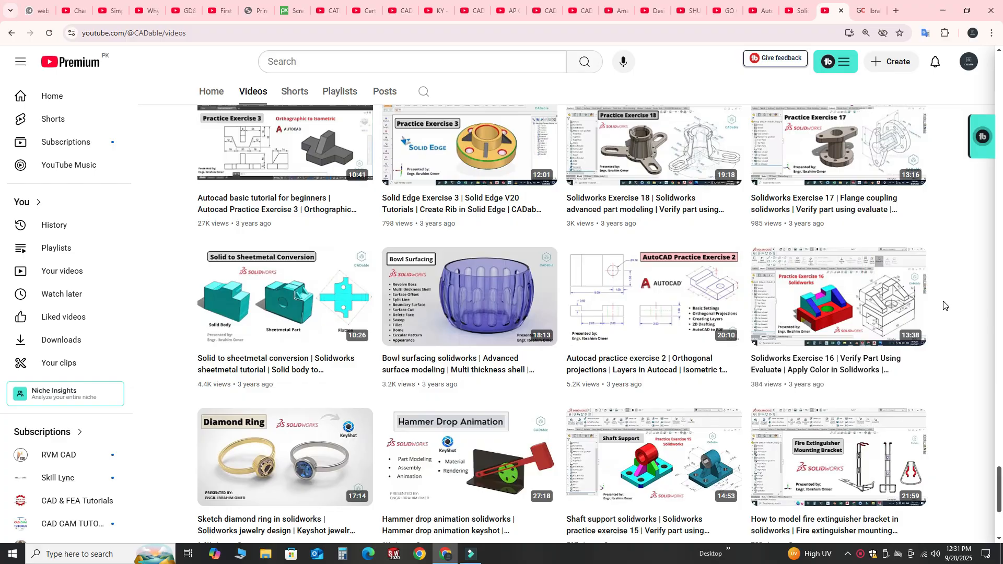
{"action": "scroll", "coordinate": [997, 413], "scroll_direction": "up", "scroll_amount": 20}
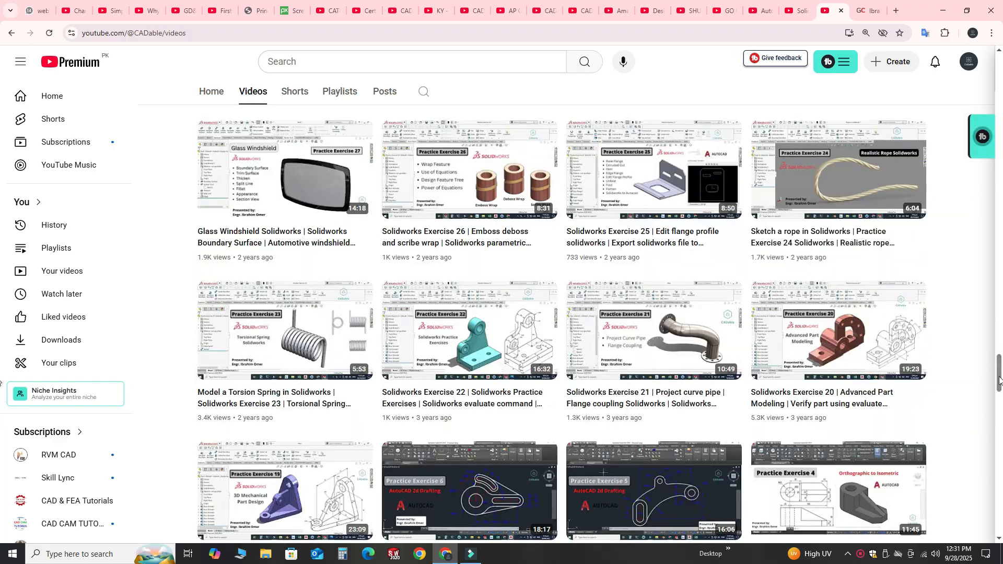
Sort the CADable channel's videos by Popular and look through them
{"action": "left_click", "coordinate": [267, 261]}
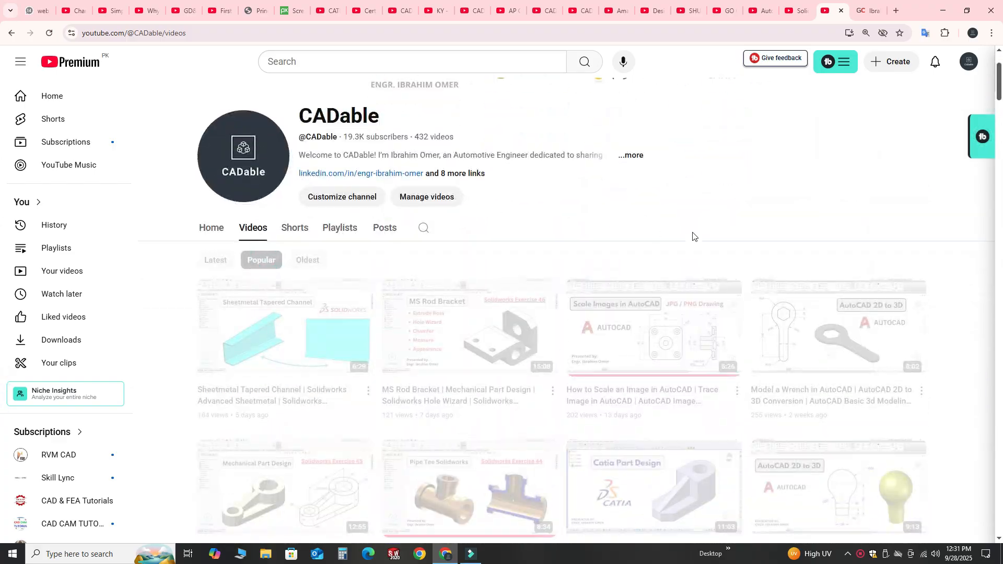
{"action": "scroll", "coordinate": [986, 269], "scroll_direction": "down", "scroll_amount": 4}
{"action": "scroll", "coordinate": [986, 269], "scroll_direction": "down", "scroll_amount": 12}
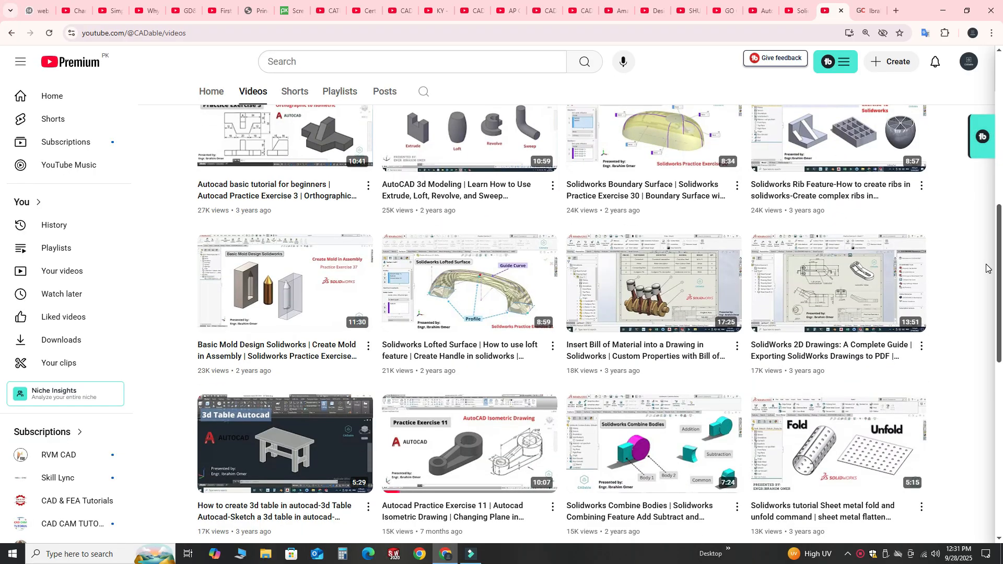
{"action": "scroll", "coordinate": [986, 268], "scroll_direction": "down", "scroll_amount": 2}
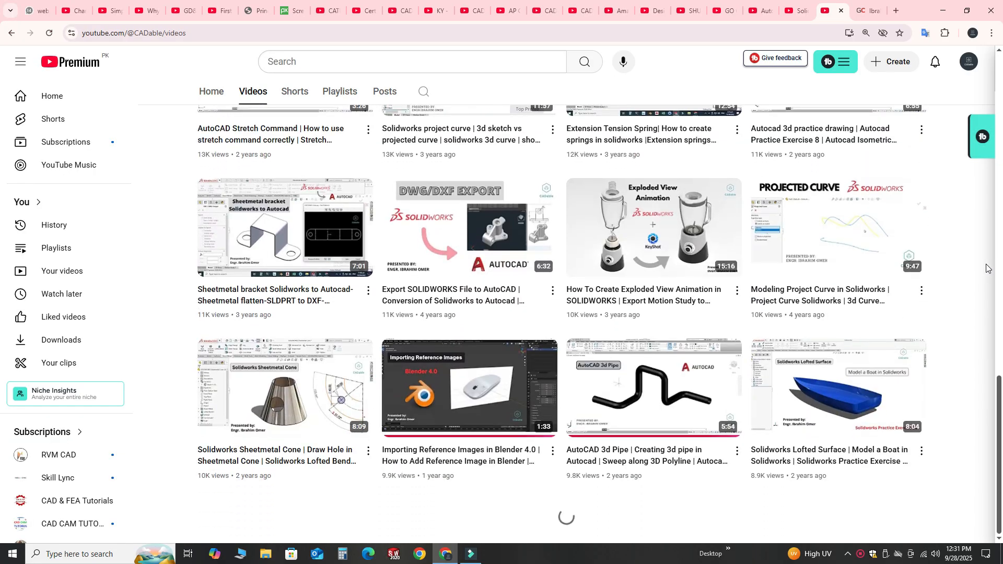
{"action": "scroll", "coordinate": [939, 166], "scroll_direction": "down", "scroll_amount": 6}
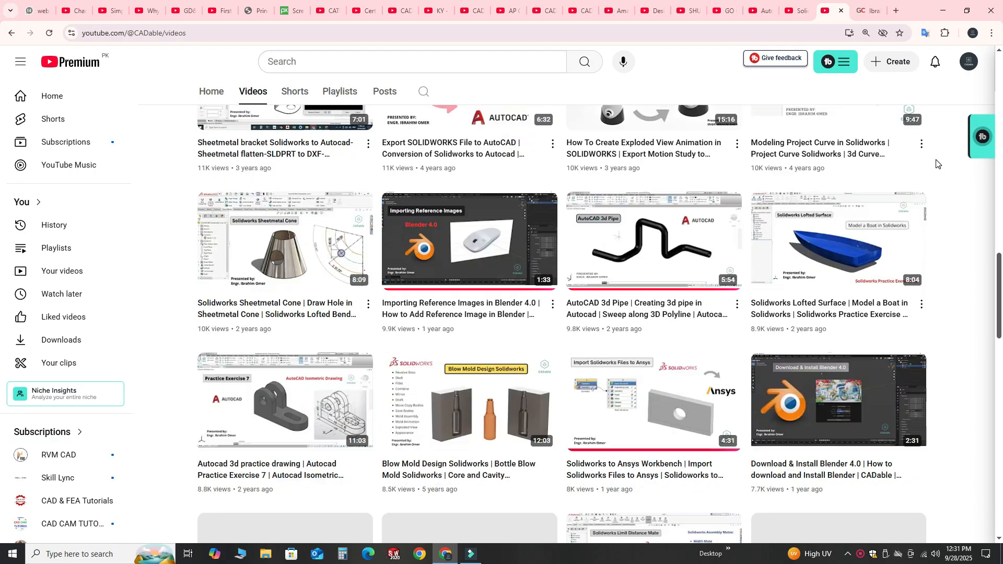
Switch to the GrabCAD profile and browse its Models collection
{"action": "left_click", "coordinate": [869, 4]}
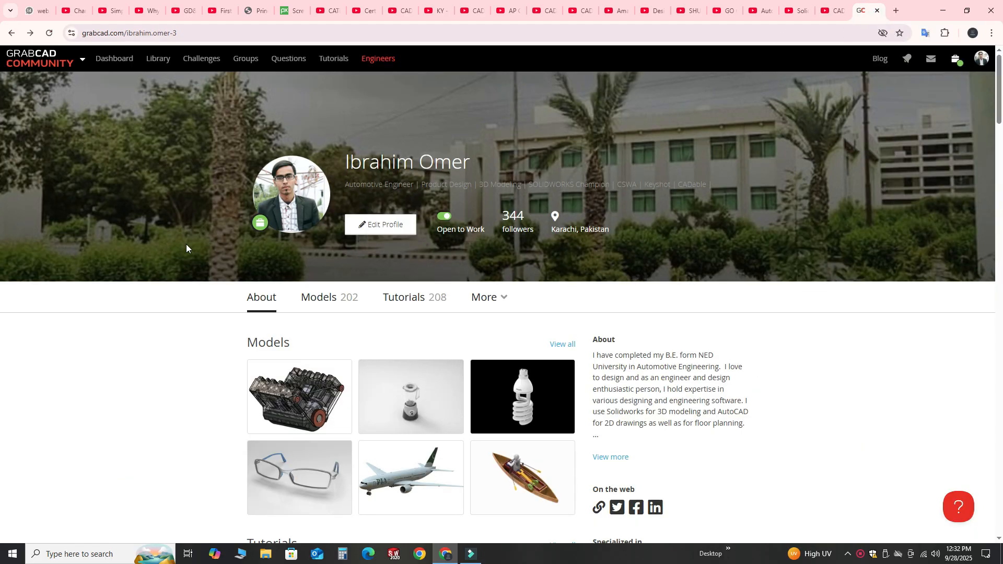
{"action": "scroll", "coordinate": [105, 273], "scroll_direction": "down", "scroll_amount": 4}
{"action": "left_click", "coordinate": [331, 91]}
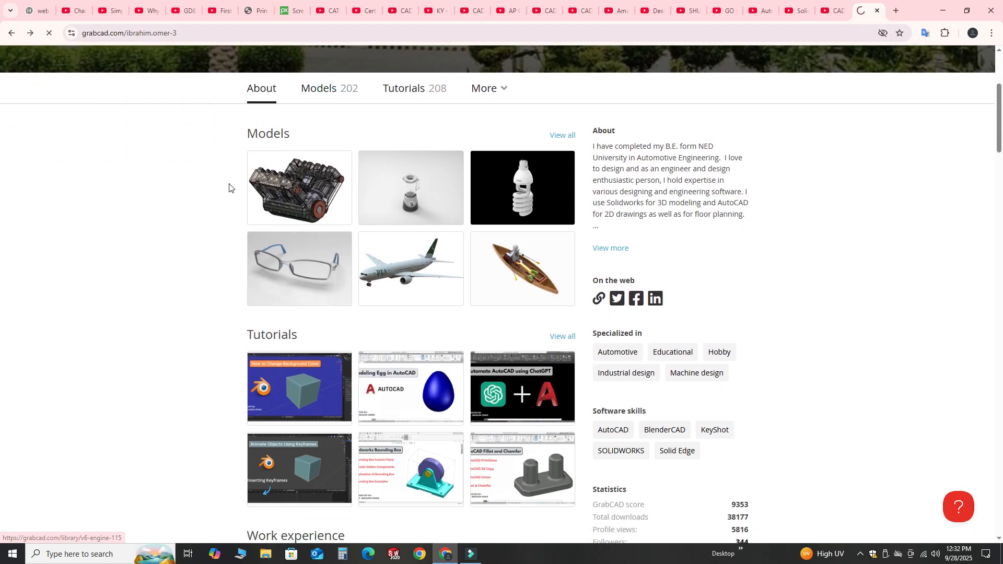
{"action": "scroll", "coordinate": [172, 282], "scroll_direction": "down", "scroll_amount": 8}
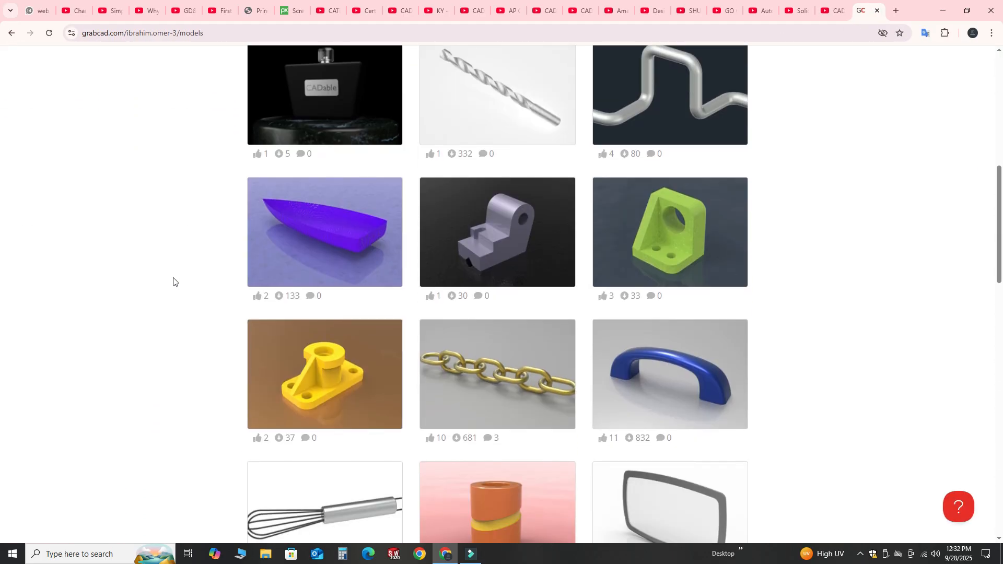
Sort the profile's GrabCAD models by Most liked and look through them
{"action": "scroll", "coordinate": [210, 234], "scroll_direction": "up", "scroll_amount": 5}
{"action": "left_click", "coordinate": [632, 134]}
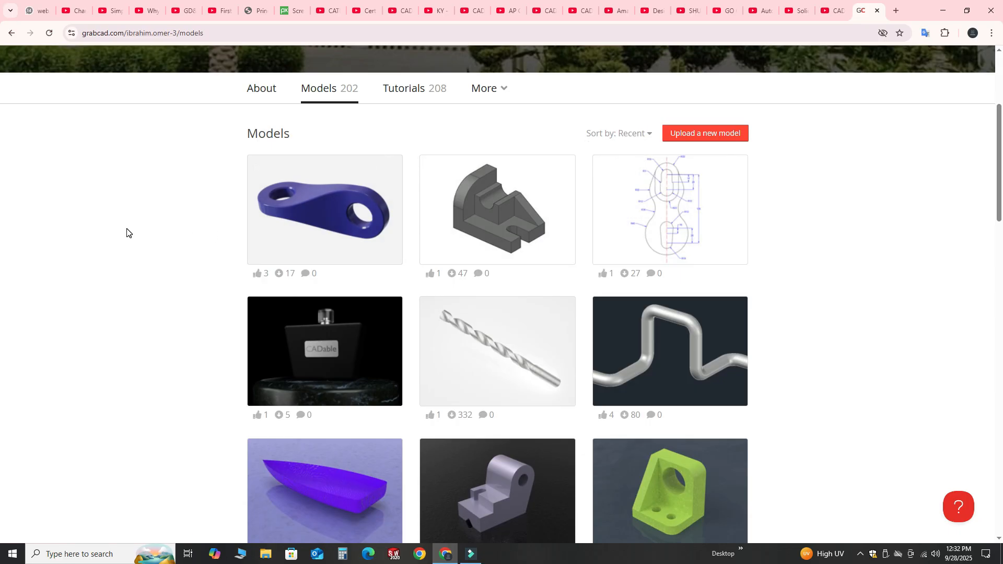
{"action": "left_click", "coordinate": [625, 133]}
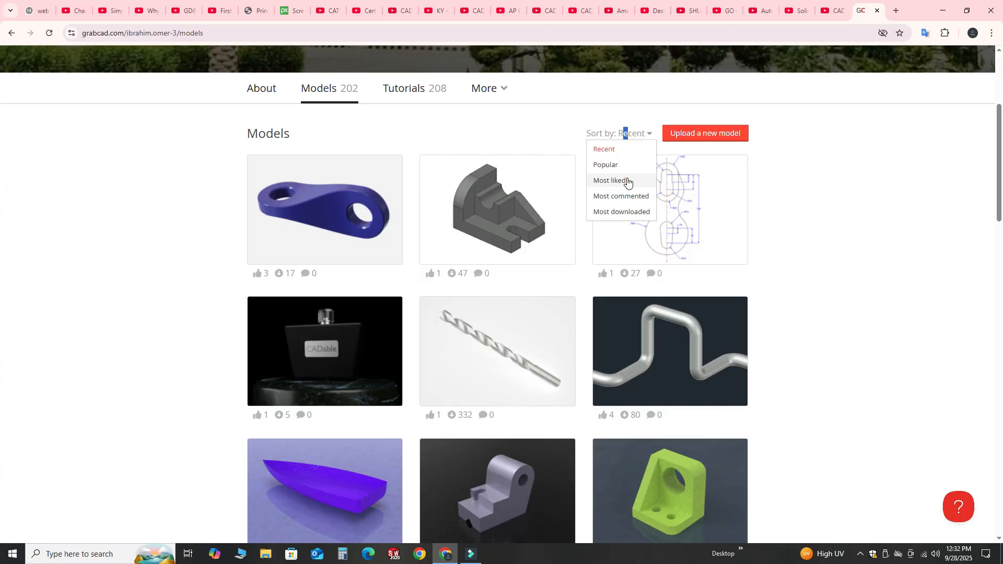
{"action": "left_click", "coordinate": [626, 182]}
{"action": "left_click", "coordinate": [778, 148]}
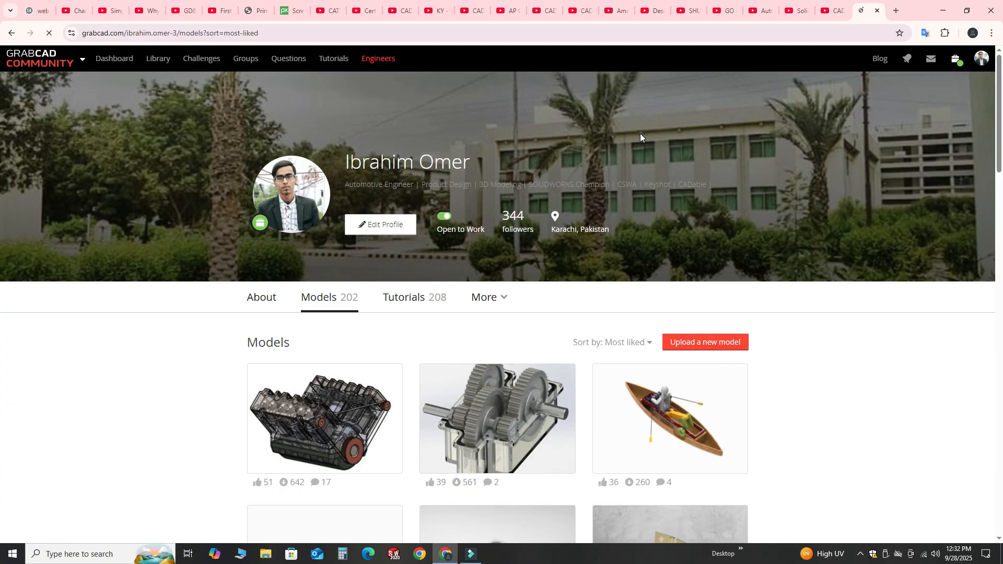
{"action": "scroll", "coordinate": [82, 357], "scroll_direction": "down", "scroll_amount": 4}
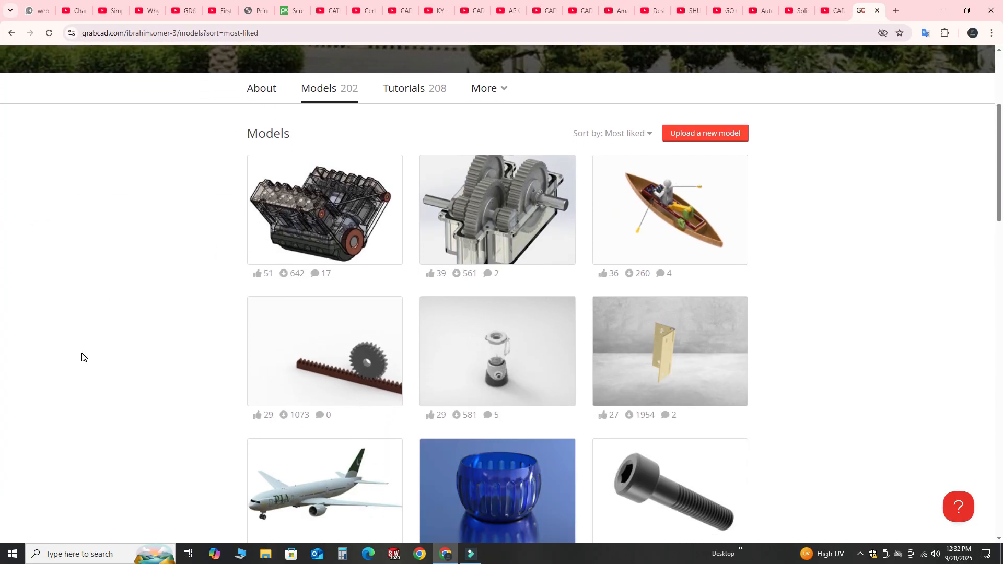
{"action": "scroll", "coordinate": [82, 356], "scroll_direction": "down", "scroll_amount": 7}
{"action": "scroll", "coordinate": [82, 357], "scroll_direction": "down", "scroll_amount": 8}
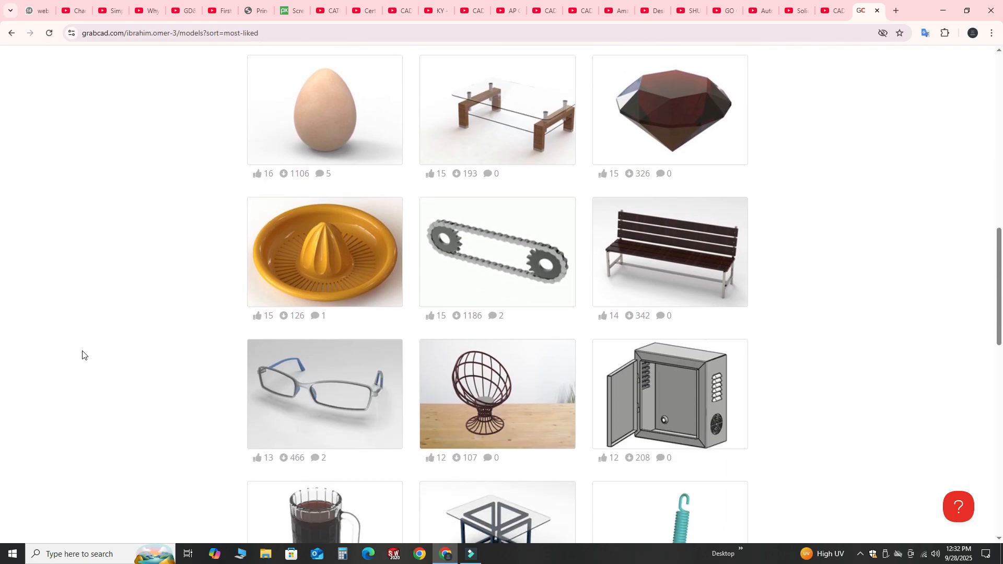
{"action": "scroll", "coordinate": [85, 353], "scroll_direction": "up", "scroll_amount": 20}
{"action": "scroll", "coordinate": [522, 351], "scroll_direction": "down", "scroll_amount": 2}
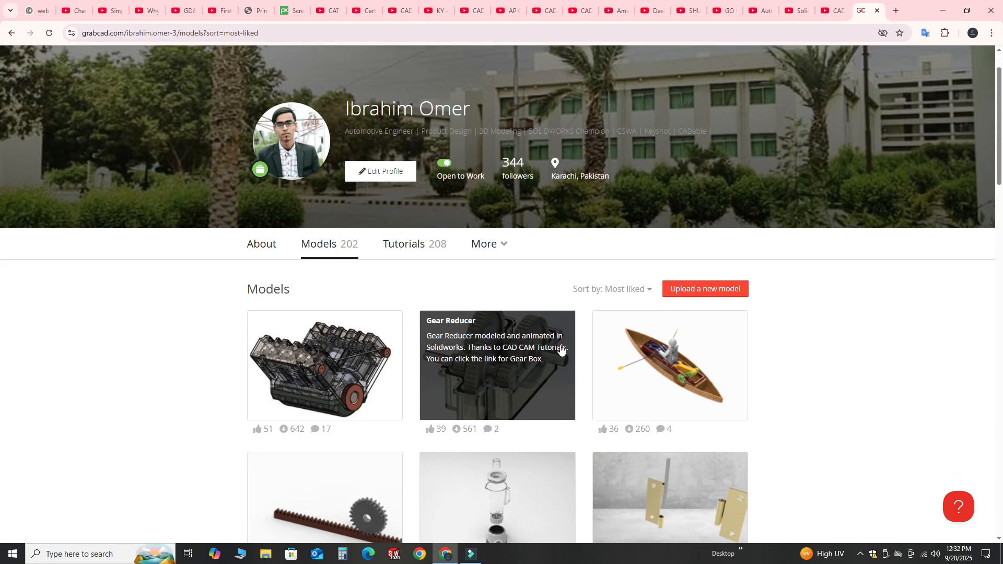
Sort the profile's GrabCAD models by Most downloaded and look through them
{"action": "left_click", "coordinate": [635, 236]}
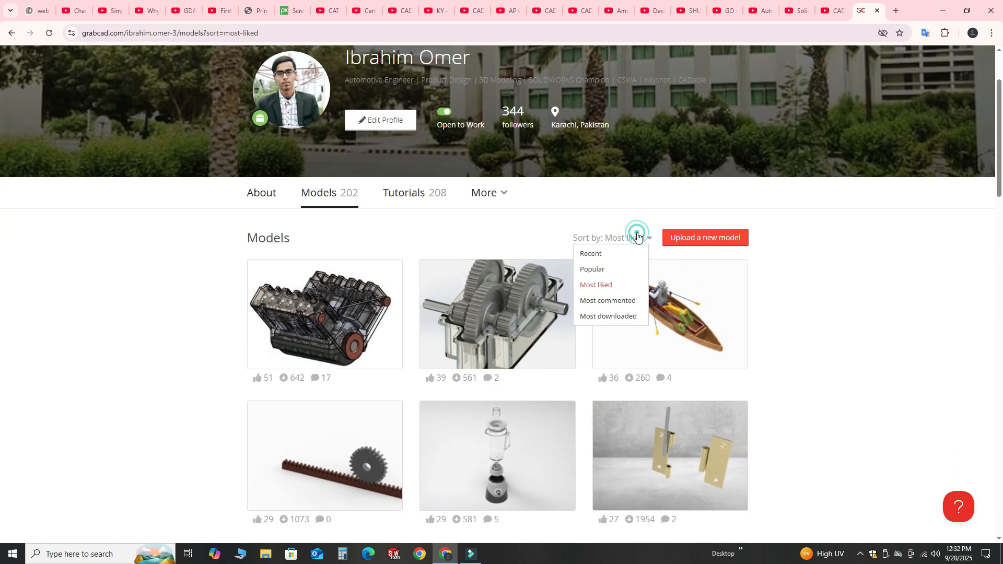
{"action": "left_click", "coordinate": [610, 315]}
{"action": "scroll", "coordinate": [88, 364], "scroll_direction": "down", "scroll_amount": 4}
{"action": "scroll", "coordinate": [89, 364], "scroll_direction": "down", "scroll_amount": 4}
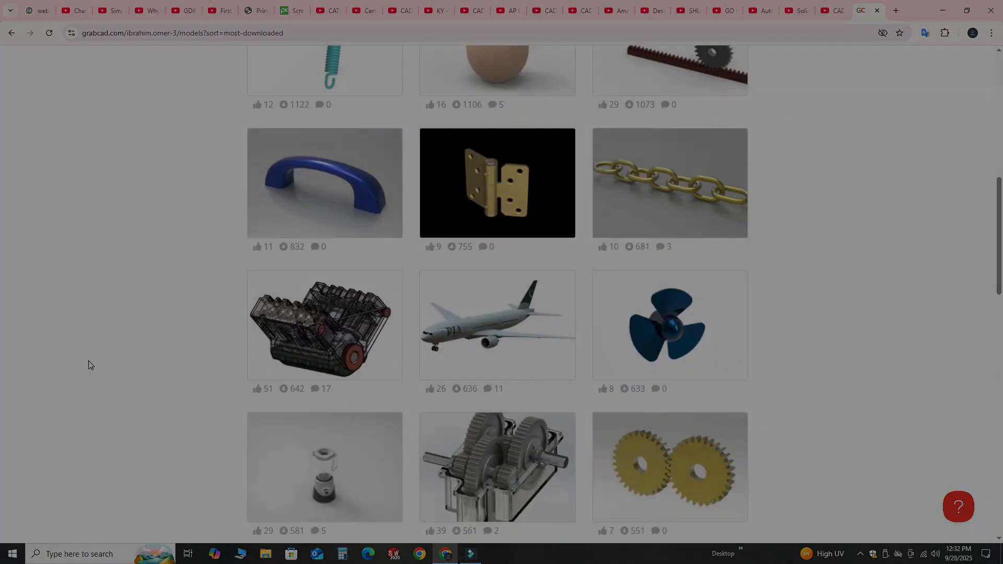